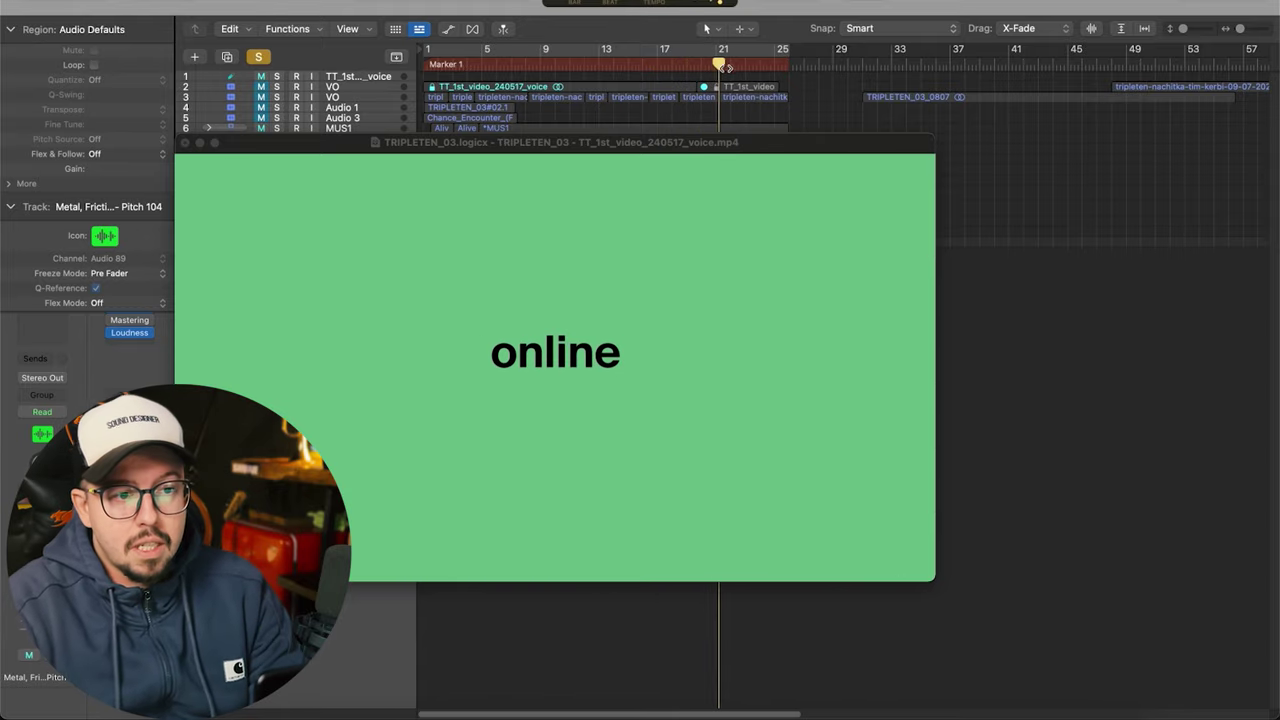
- Return the playhead to the start of the project and scrub to the rainy warehouse scene
{"action": "left_click_drag", "start_coordinate": [715, 65], "coordinate": [446, 58]}
{"action": "scroll", "coordinate": [447, 60], "scroll_direction": "up", "scroll_amount": 5}
{"action": "scroll", "coordinate": [457, 61], "scroll_direction": "left", "scroll_amount": 3}
{"action": "left_click_drag", "start_coordinate": [549, 64], "coordinate": [836, 66]}
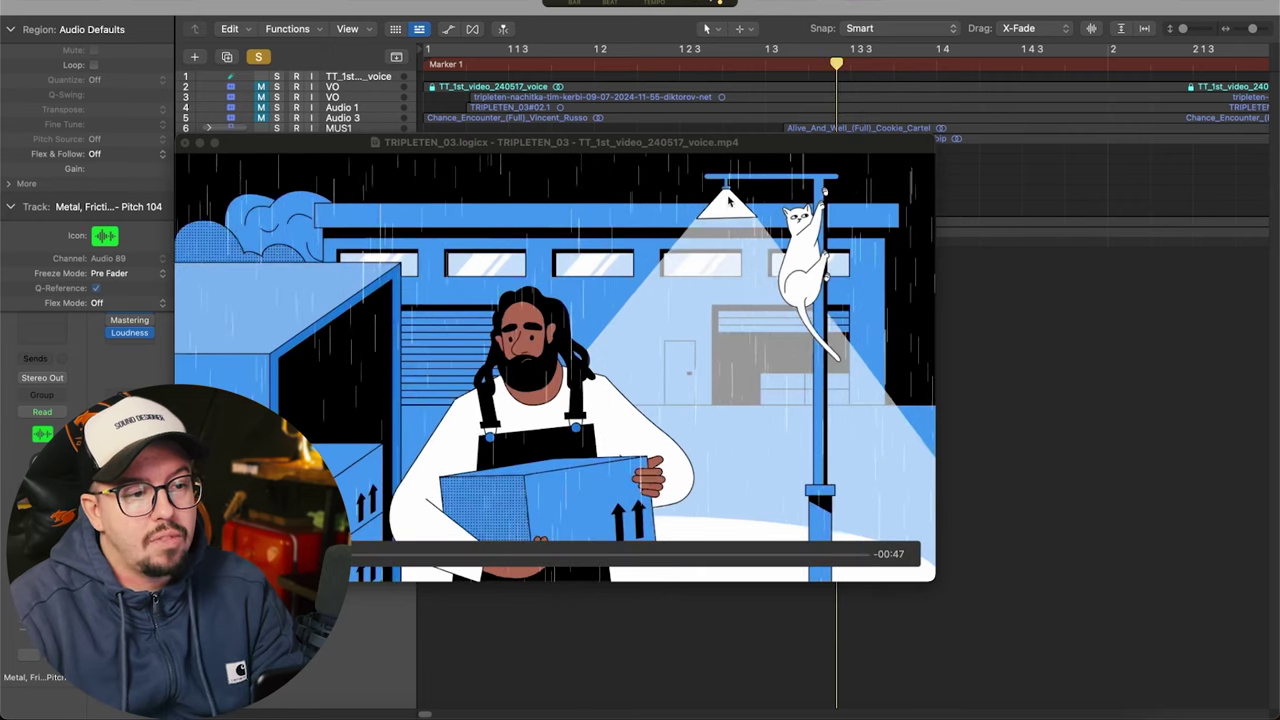
- Scrub the video forward from the warehouse scene to the kitchen scene with the message bubble
{"action": "key", "text": "super+Left"}
{"action": "key", "text": "super+Left"}
{"action": "key", "text": "super+Left"}
{"action": "left_click_drag", "start_coordinate": [481, 62], "coordinate": [836, 95]}
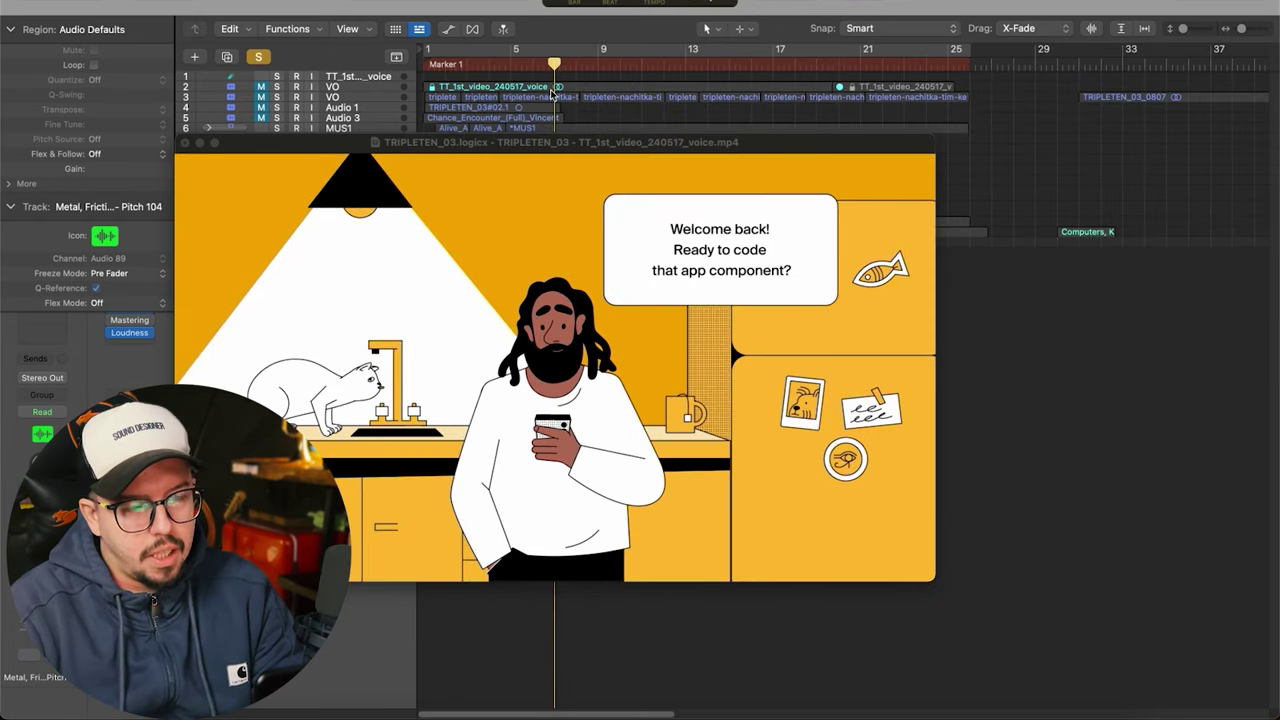
- Rewind to the kitchen scene and scrub onward to the laptop video-call scene
{"action": "left_click_drag", "start_coordinate": [553, 93], "coordinate": [438, 60]}
{"action": "left_click", "coordinate": [538, 63]}
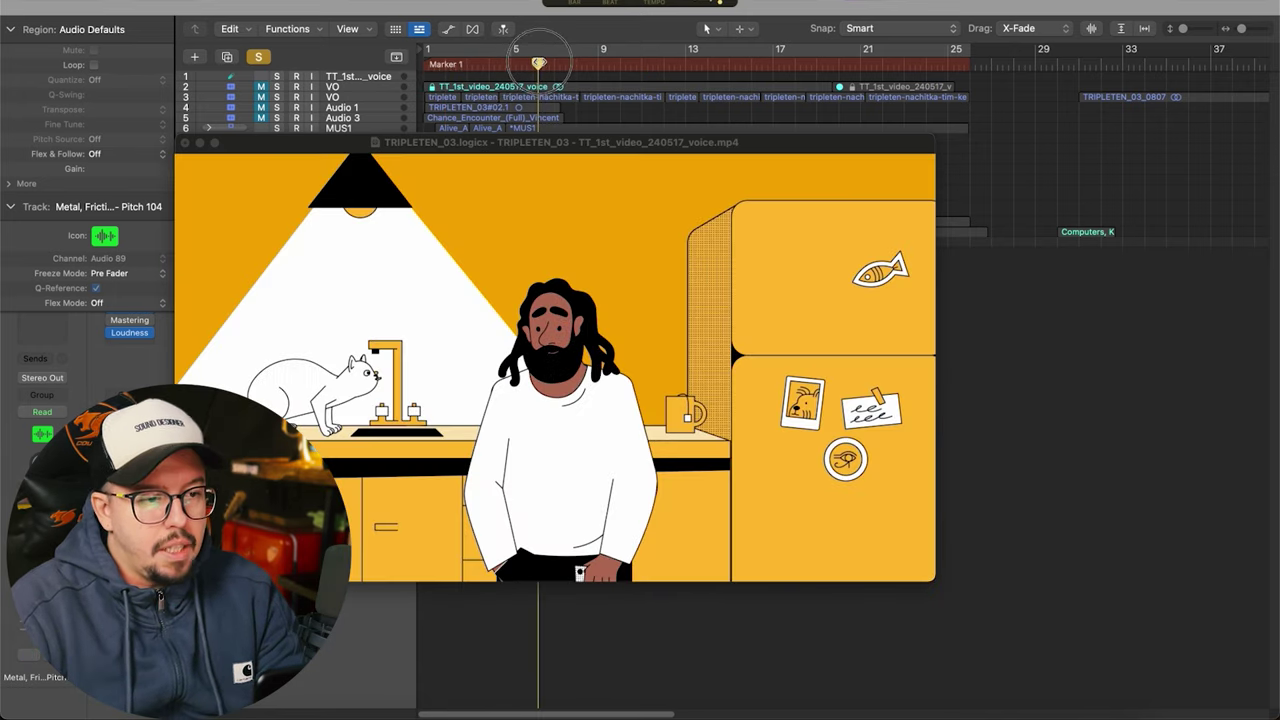
{"action": "left_click_drag", "start_coordinate": [538, 63], "coordinate": [714, 70]}
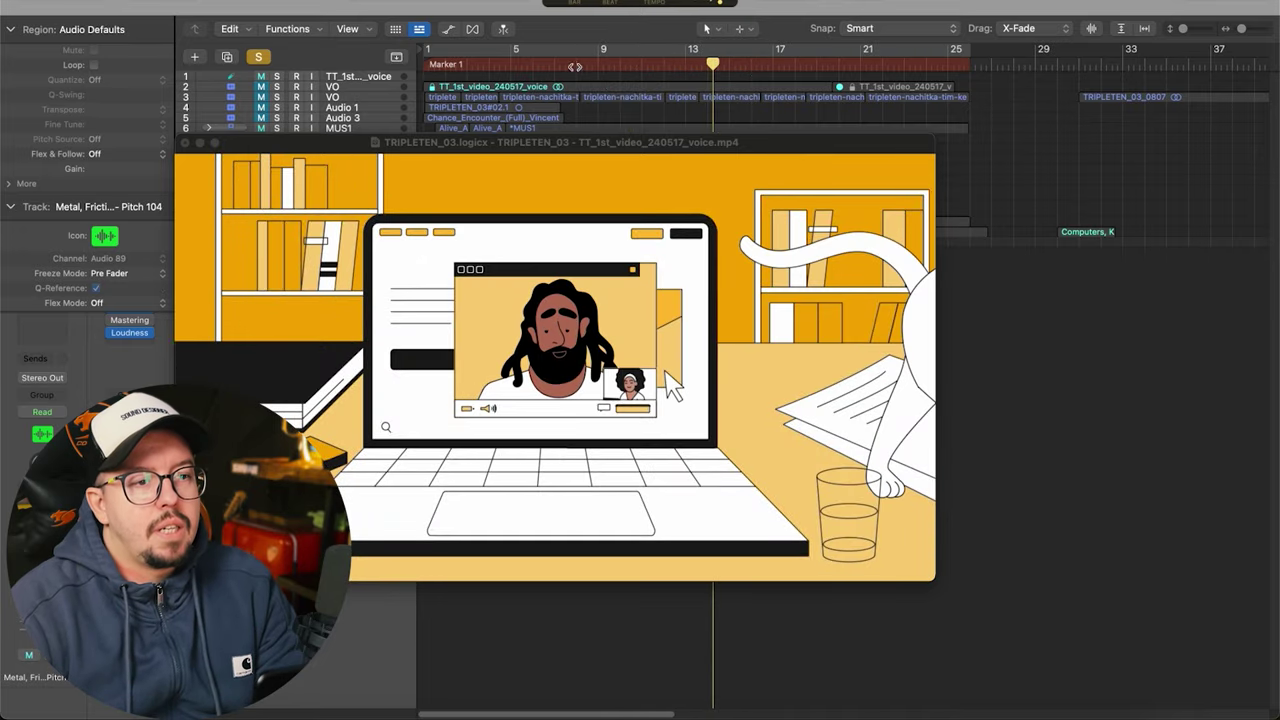
- Scrub back through the kitchen scene to the desk scene and move the movie window off the covered tracks
{"action": "mouse_move", "coordinate": [575, 66]}
{"action": "left_mouse_down"}
{"action": "mouse_move", "coordinate": [529, 66]}
{"action": "mouse_move", "coordinate": [563, 68]}
{"action": "left_mouse_up"}
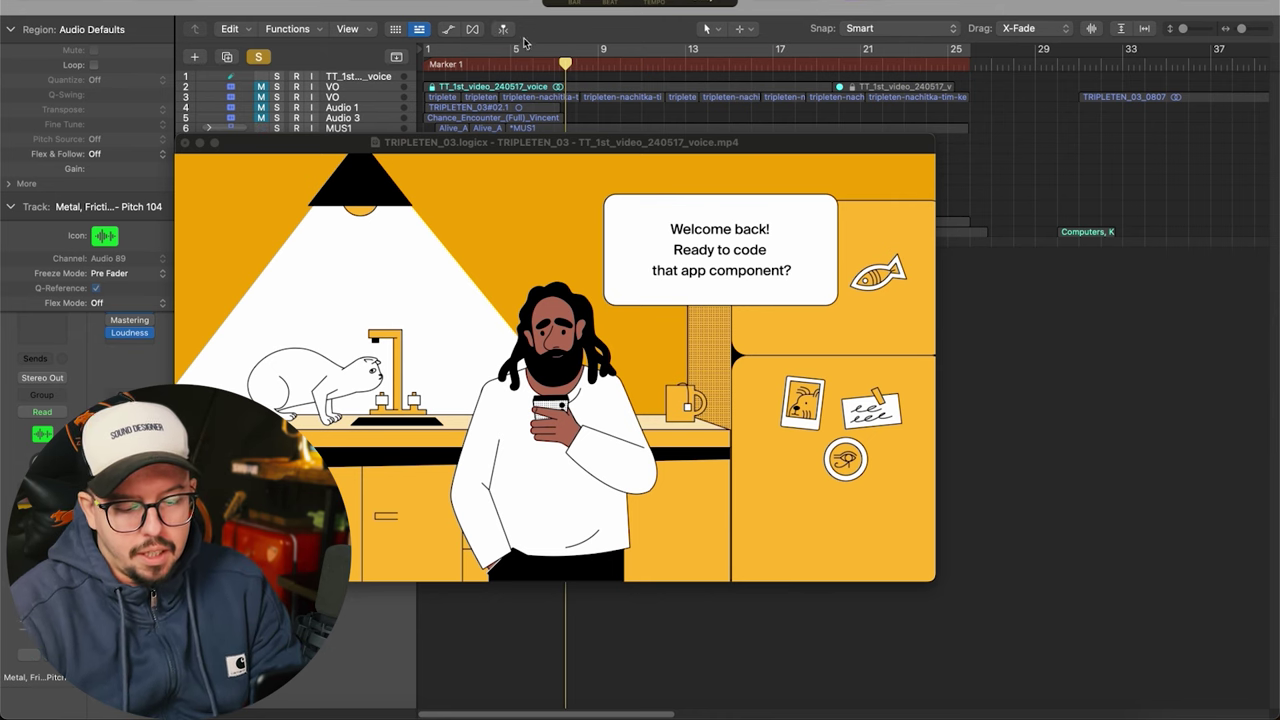
{"action": "left_click_drag", "start_coordinate": [565, 64], "coordinate": [513, 70]}
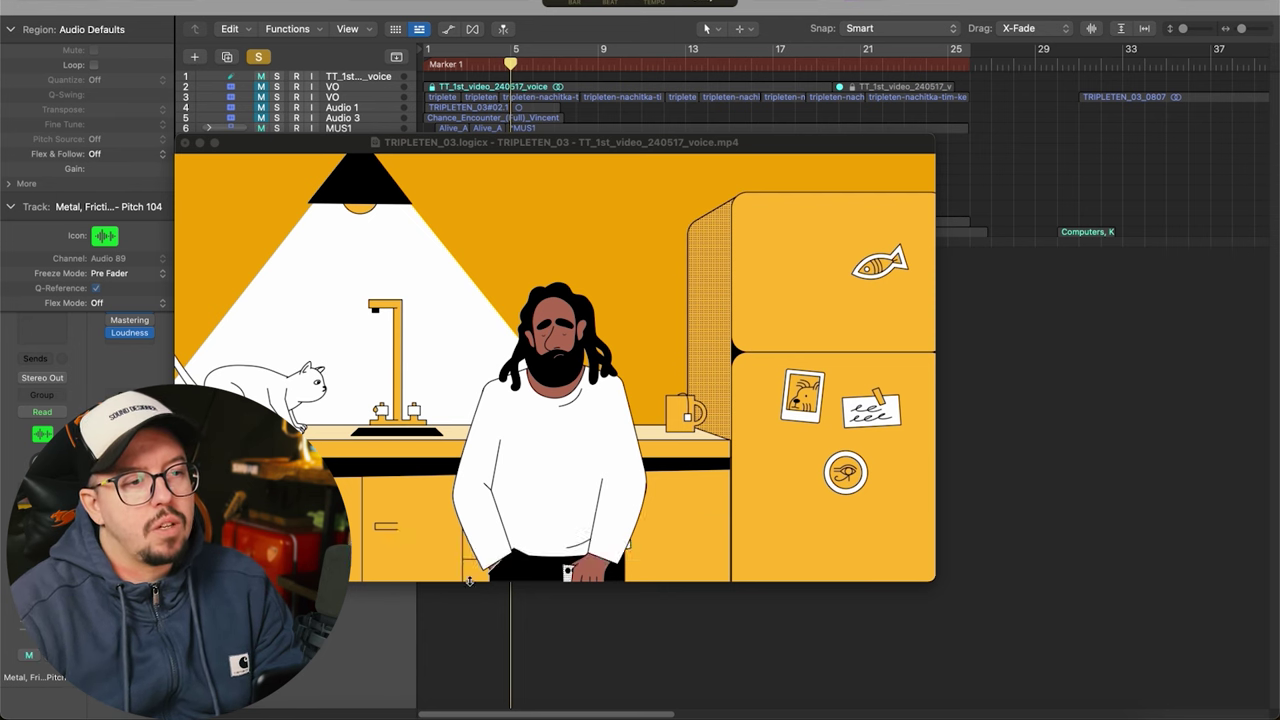
{"action": "left_click_drag", "start_coordinate": [512, 64], "coordinate": [574, 64]}
{"action": "left_click_drag", "start_coordinate": [638, 190], "coordinate": [693, 238]}
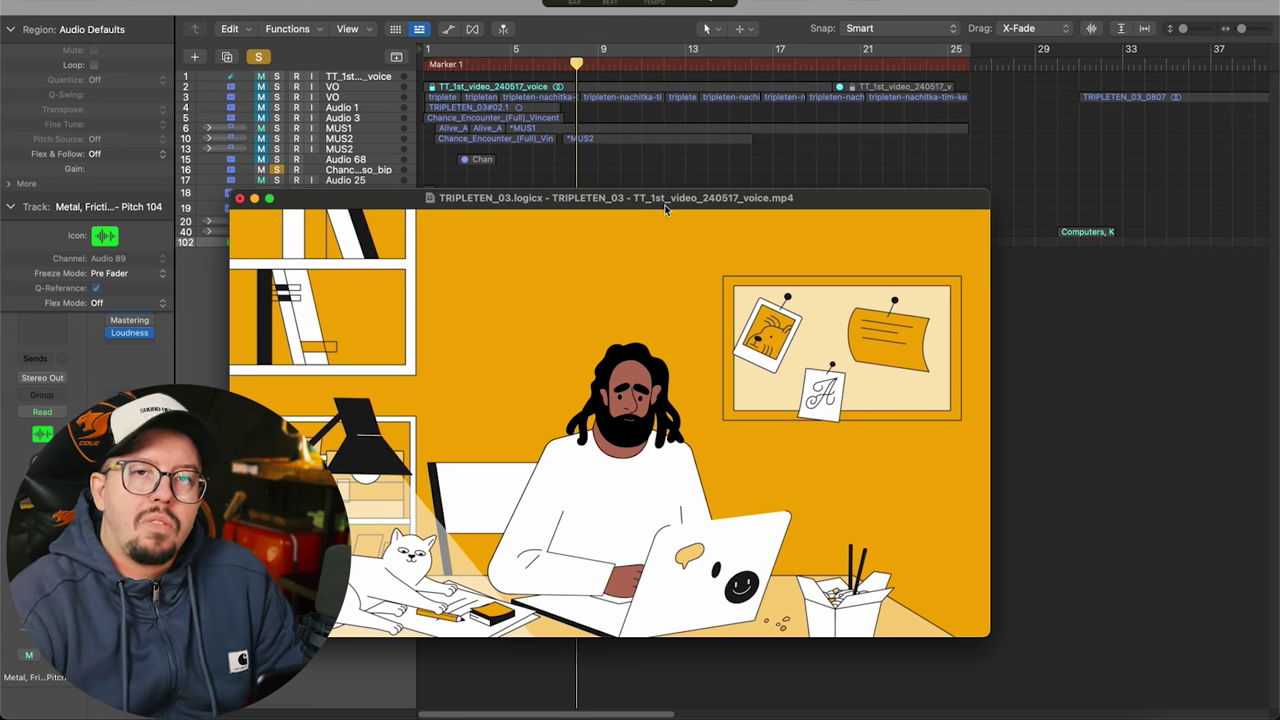
- Scrub to the closing "Switch to tech" and tripleten logo frames, and return the playhead to the start
{"action": "left_click_drag", "start_coordinate": [580, 64], "coordinate": [909, 63]}
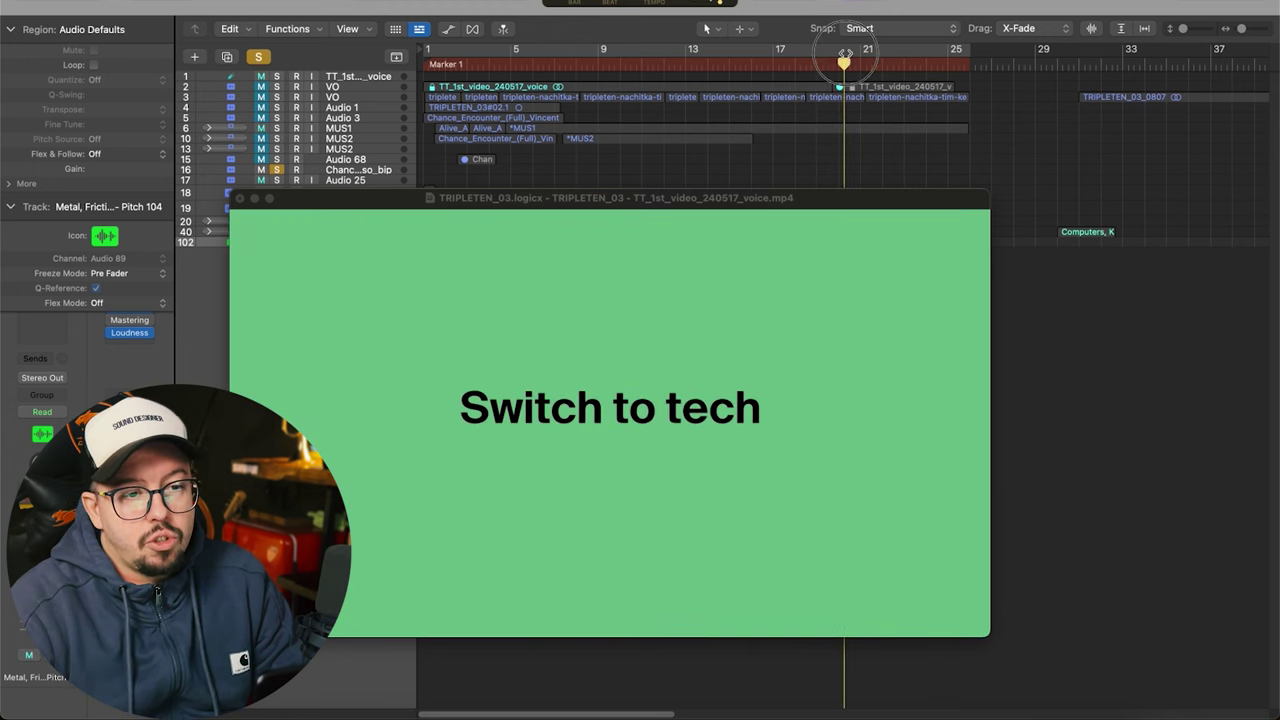
{"action": "left_click_drag", "start_coordinate": [897, 50], "coordinate": [950, 62]}
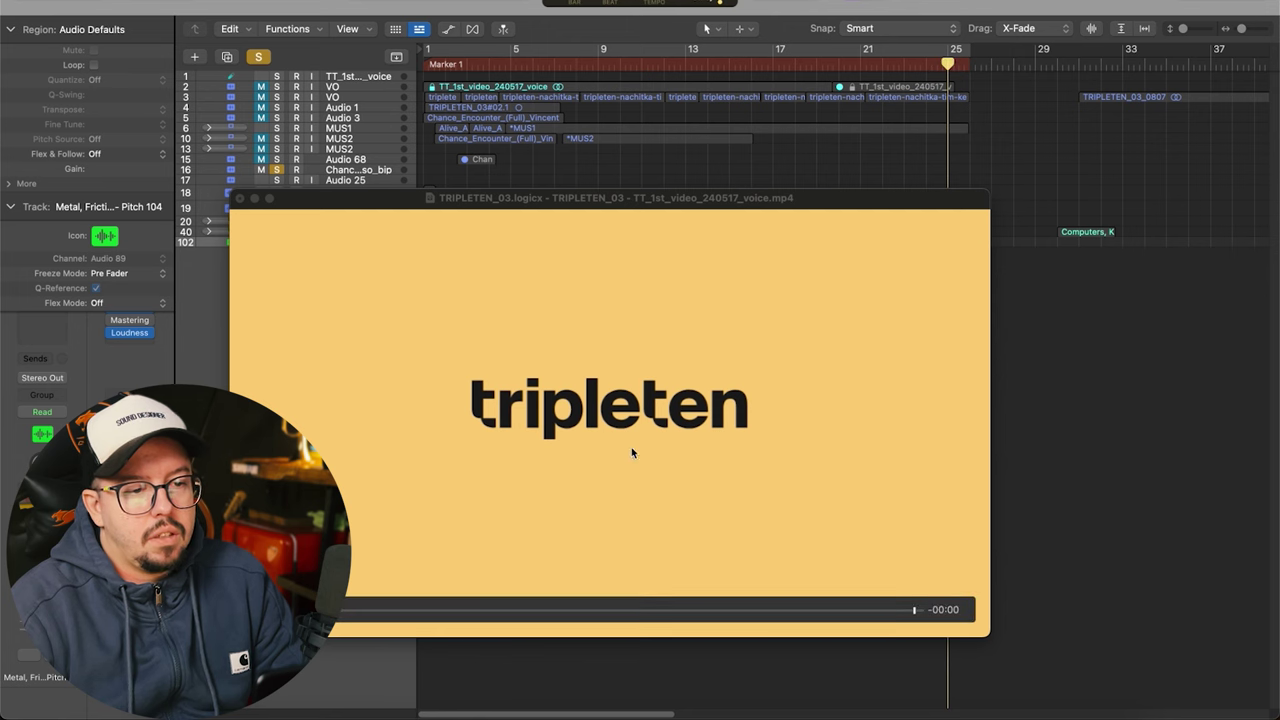
{"action": "key", "text": "Return"}
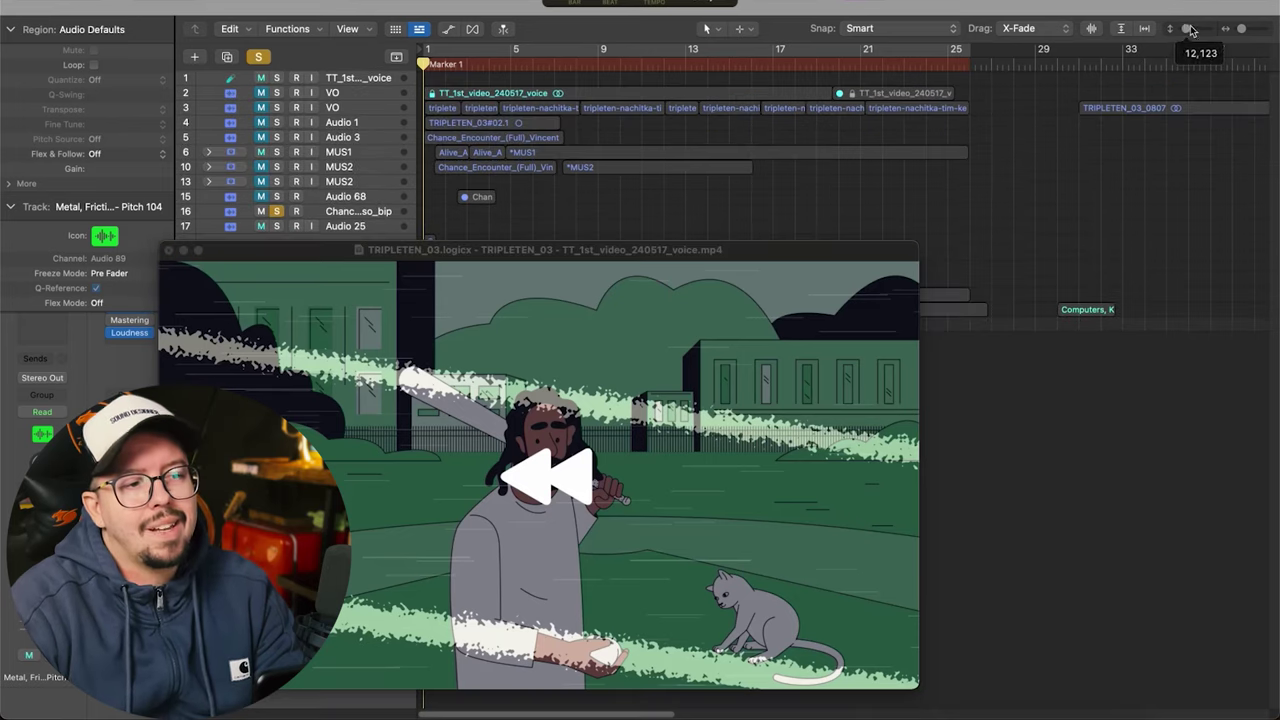
- Increase the track heights, shrink the movie window and place it clear of the track list
{"action": "left_click_drag", "start_coordinate": [724, 369], "coordinate": [866, 315]}
{"action": "left_click_drag", "start_coordinate": [1186, 28], "coordinate": [1189, 28]}
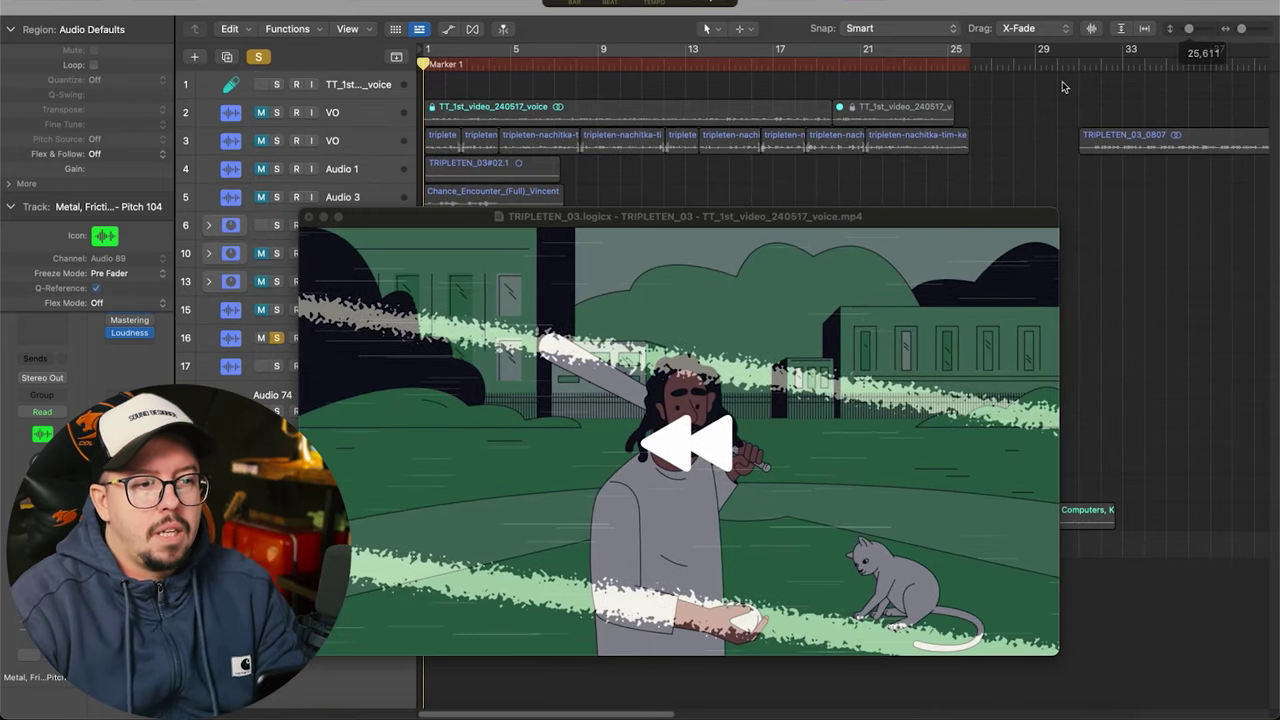
{"action": "mouse_move", "coordinate": [857, 269]}
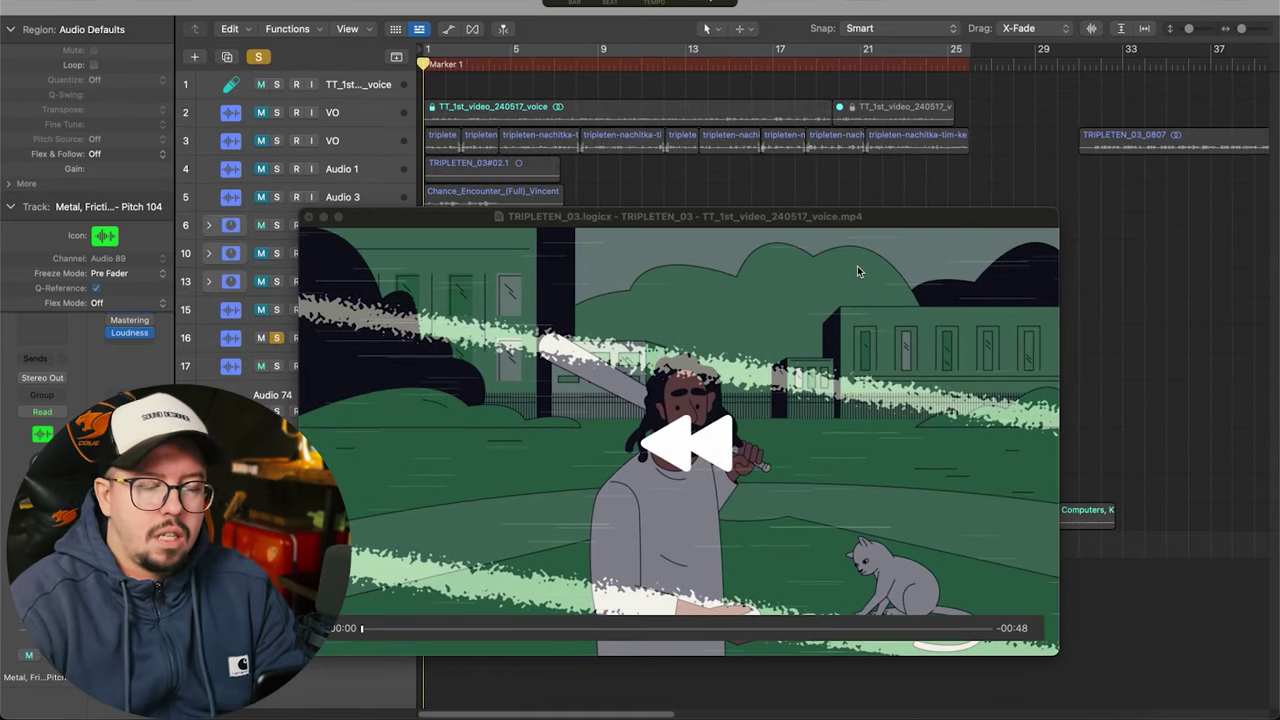
{"action": "left_click_drag", "start_coordinate": [1189, 28], "coordinate": [1192, 28]}
{"action": "scroll", "coordinate": [1084, 196], "scroll_direction": "down", "scroll_amount": 5}
{"action": "scroll", "coordinate": [1084, 196], "scroll_direction": "down", "scroll_amount": 1}
{"action": "left_click_drag", "start_coordinate": [971, 214], "coordinate": [957, 2]}
{"action": "left_click_drag", "start_coordinate": [1043, 435], "coordinate": [976, 382]}
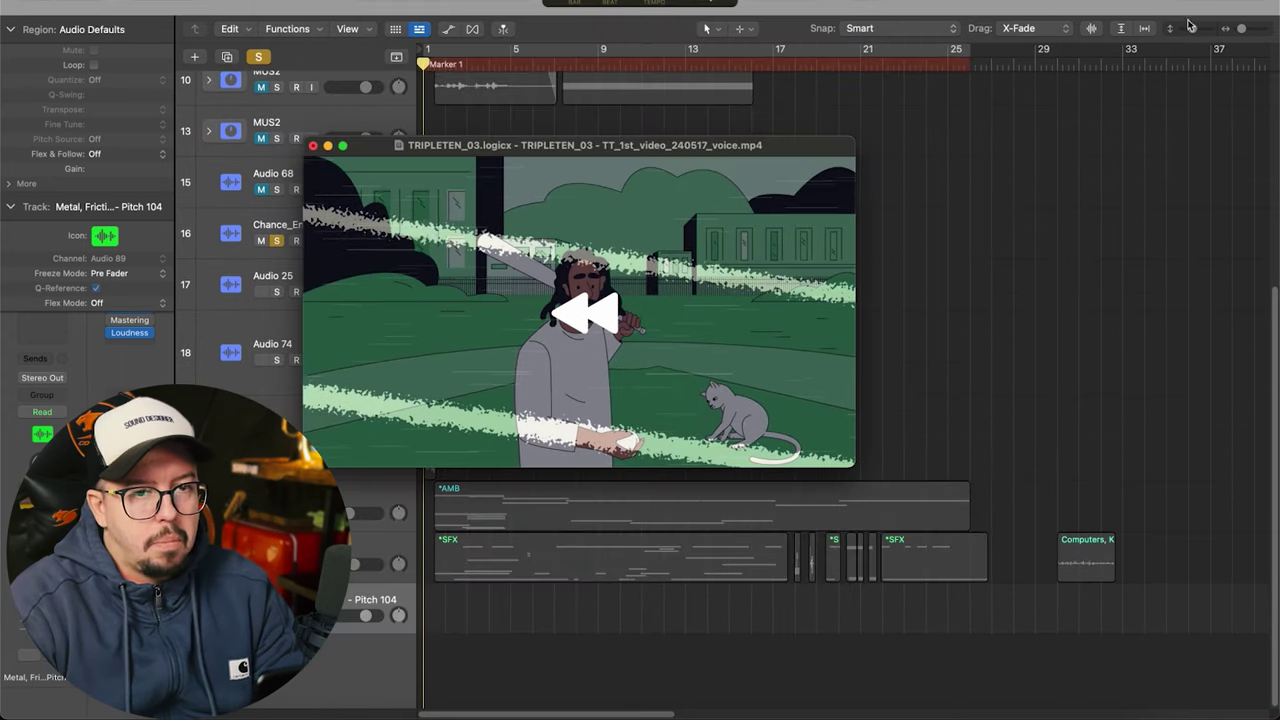
{"action": "left_click_drag", "start_coordinate": [1192, 28], "coordinate": [1189, 28]}
{"action": "left_click_drag", "start_coordinate": [580, 143], "coordinate": [790, 229]}
- Scrub back and forth between the rainy warehouse scene and the car driving scene
{"action": "key", "text": "super+Right"}
{"action": "key", "text": "super+Right"}
{"action": "key", "text": "super+Right"}
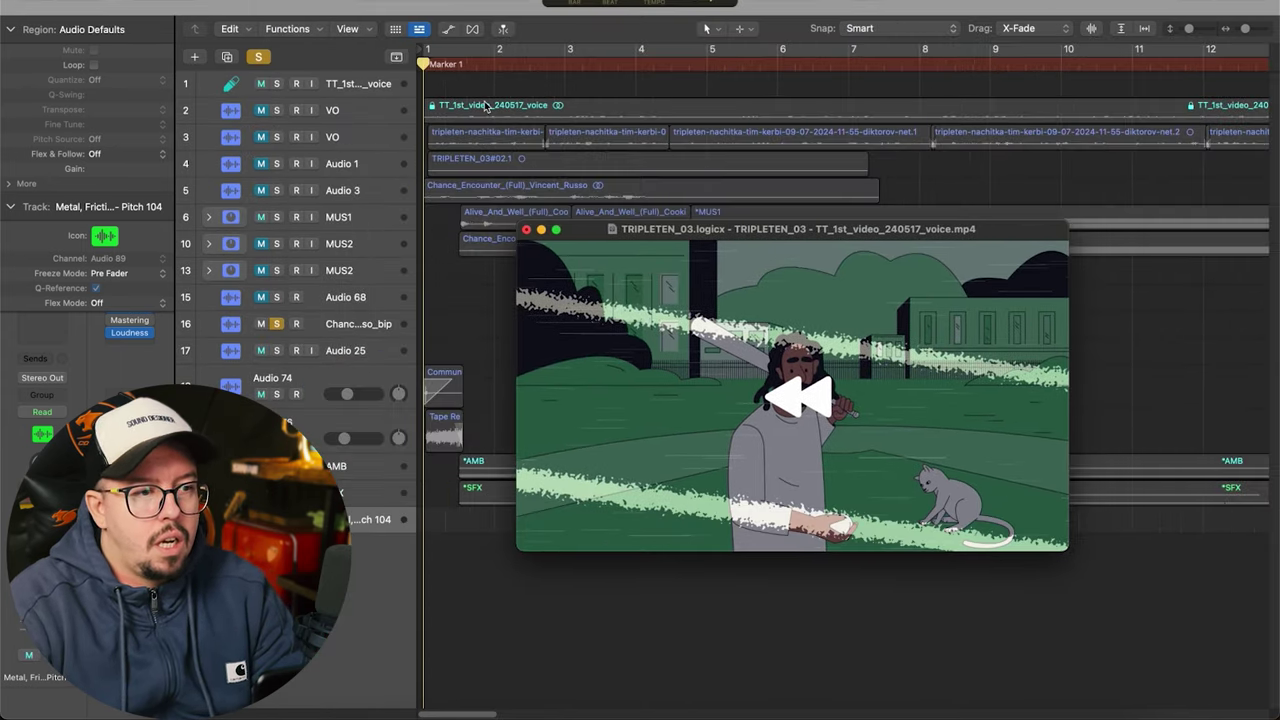
{"action": "left_click_drag", "start_coordinate": [425, 65], "coordinate": [512, 63]}
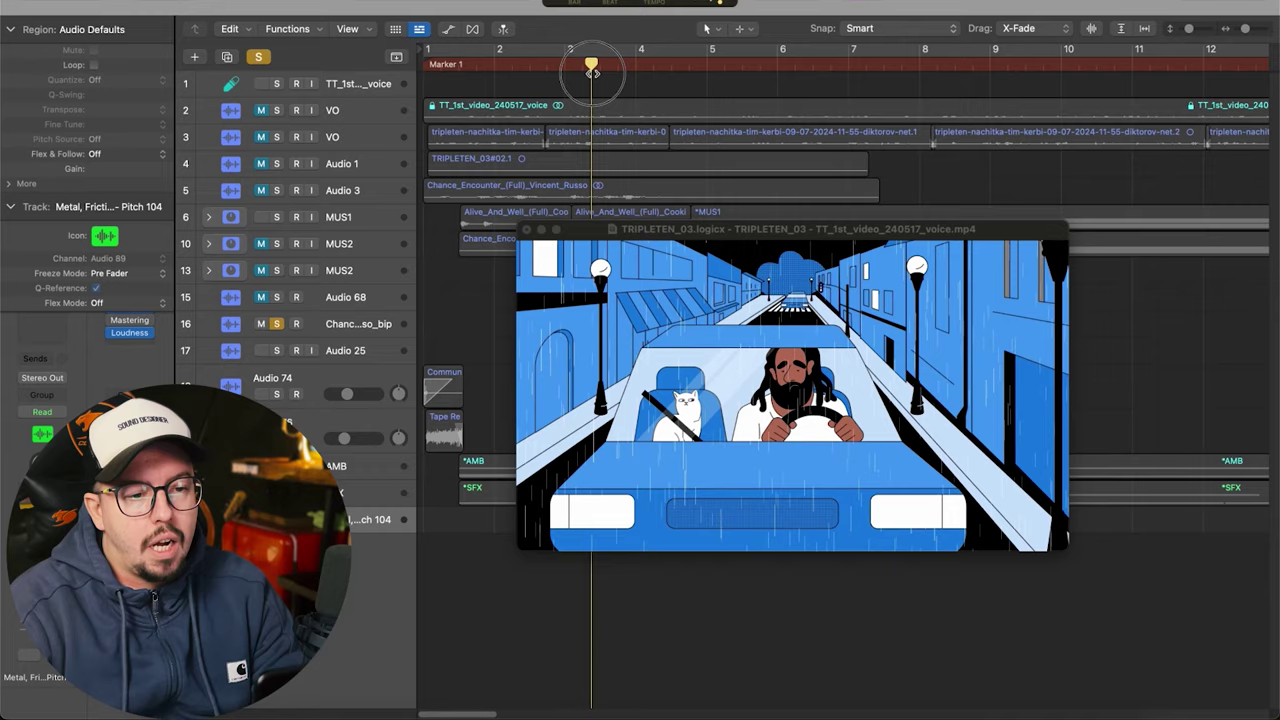
{"action": "left_click_drag", "start_coordinate": [591, 70], "coordinate": [485, 64]}
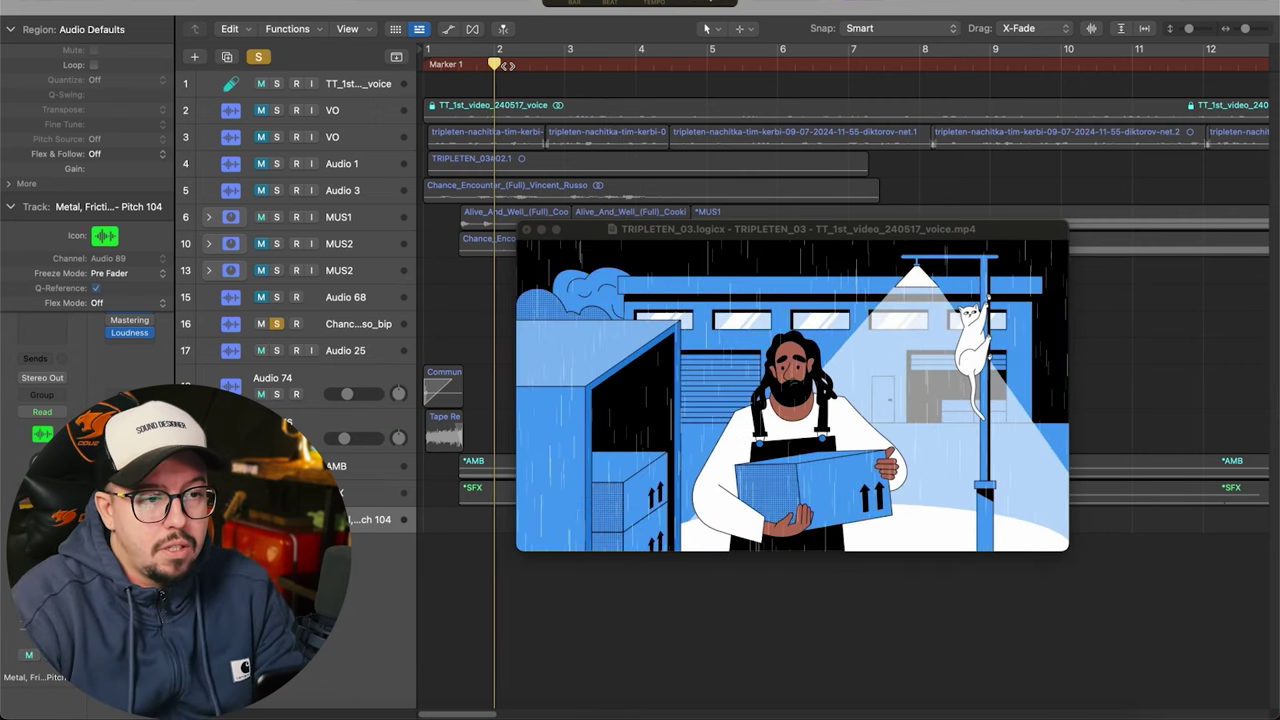
{"action": "mouse_move", "coordinate": [507, 65]}
{"action": "left_mouse_down"}
{"action": "mouse_move", "coordinate": [560, 70]}
{"action": "mouse_move", "coordinate": [529, 70]}
{"action": "left_mouse_up"}
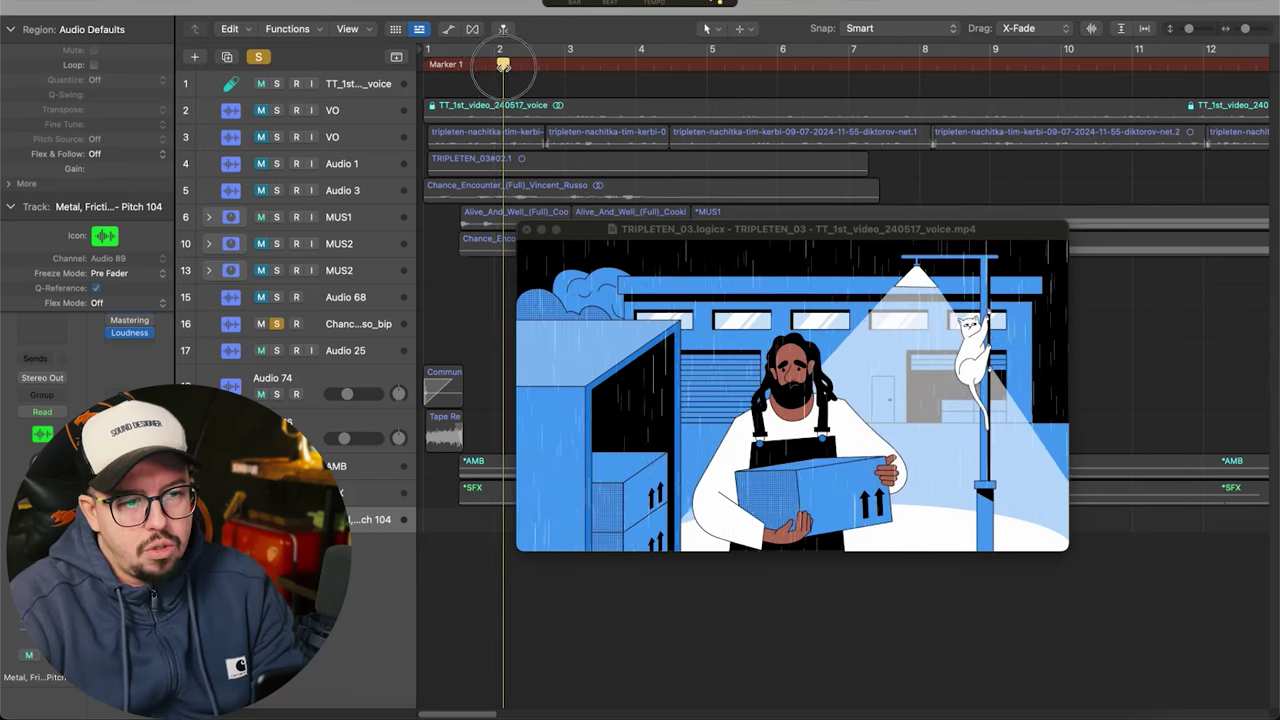
{"action": "left_click_drag", "start_coordinate": [503, 65], "coordinate": [608, 68]}
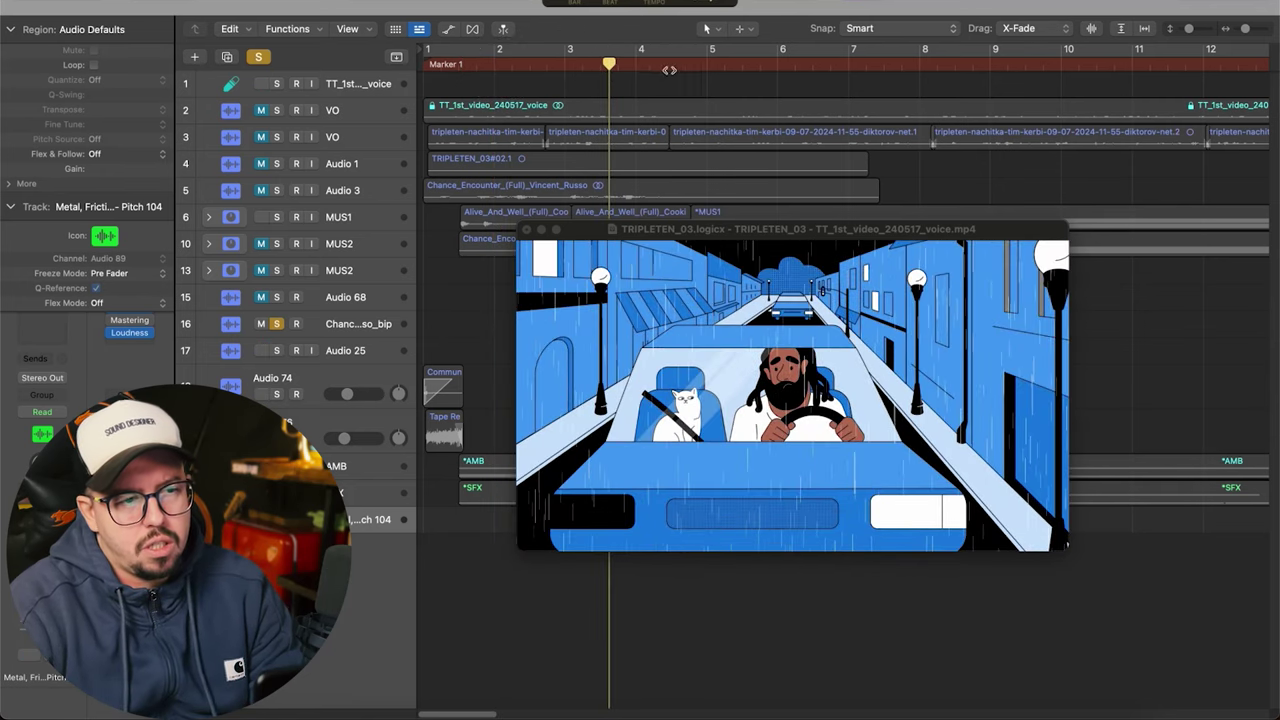
- Scrub from the car scene through the kitchen scene up to the message bubble
{"action": "left_click_drag", "start_coordinate": [610, 66], "coordinate": [689, 64]}
{"action": "mouse_move", "coordinate": [624, 371]}
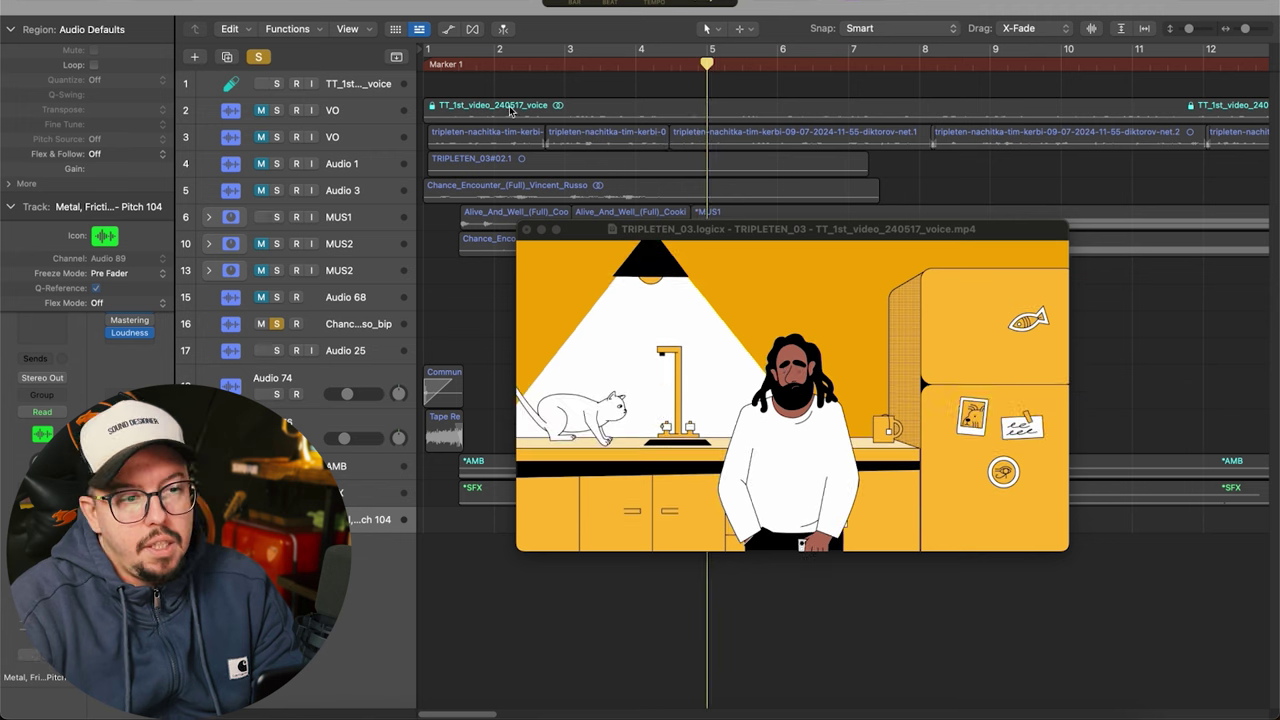
{"action": "left_click_drag", "start_coordinate": [708, 62], "coordinate": [723, 62]}
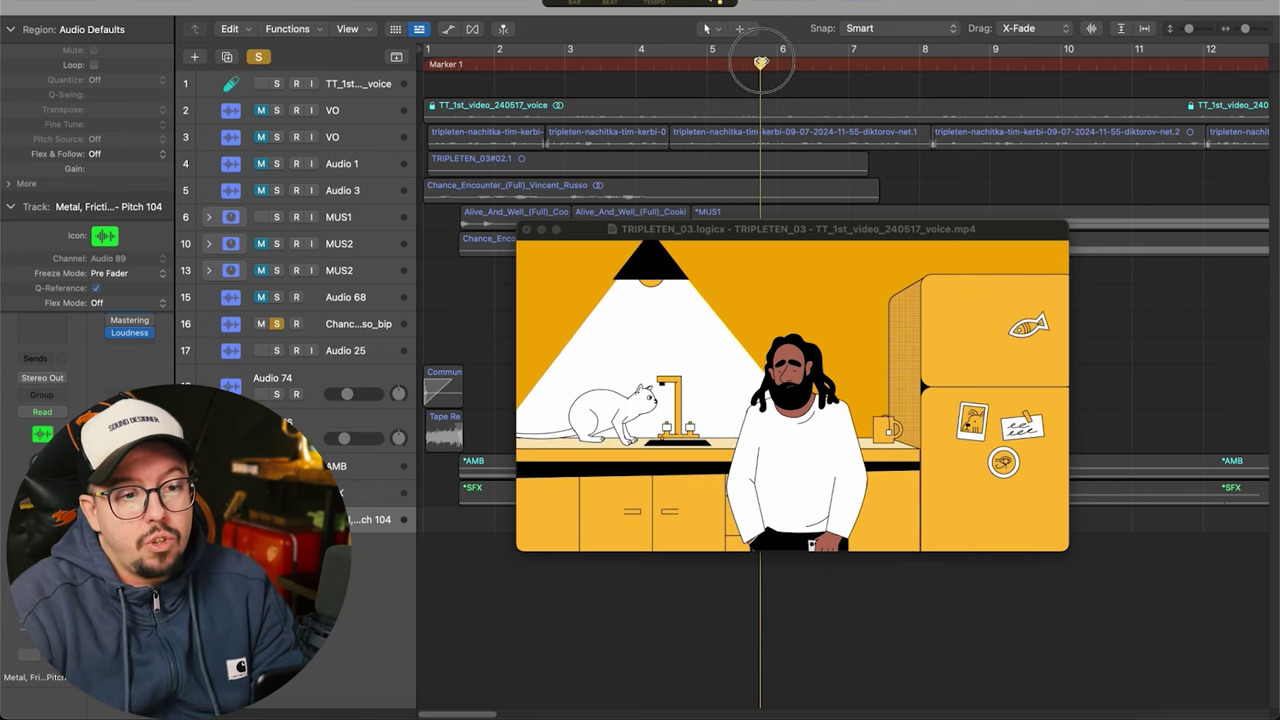
{"action": "mouse_move", "coordinate": [805, 352]}
{"action": "left_click_drag", "start_coordinate": [810, 62], "coordinate": [830, 62]}
- Examine the tracks around the kitchen message bubble moment, both in the full timeline and bar by bar
{"action": "key", "text": "super+Left"}
{"action": "key", "text": "super+Left"}
{"action": "key", "text": "super+Left"}
{"action": "key", "text": "super+Left"}
{"action": "key", "text": "super+Left"}
{"action": "key", "text": "super+Left"}
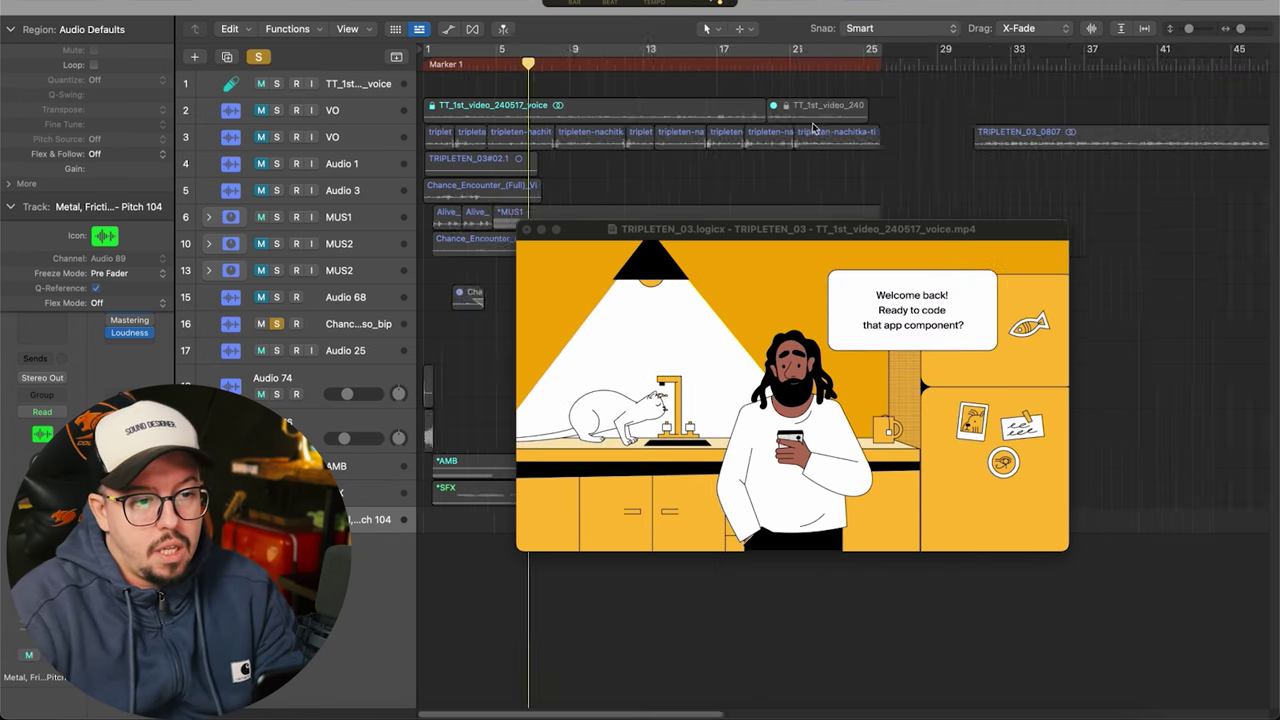
{"action": "key", "text": "super+Right"}
{"action": "key", "text": "super+Right"}
{"action": "key", "text": "super+Right"}
{"action": "key", "text": "super+Right"}
{"action": "key", "text": "super+Right"}
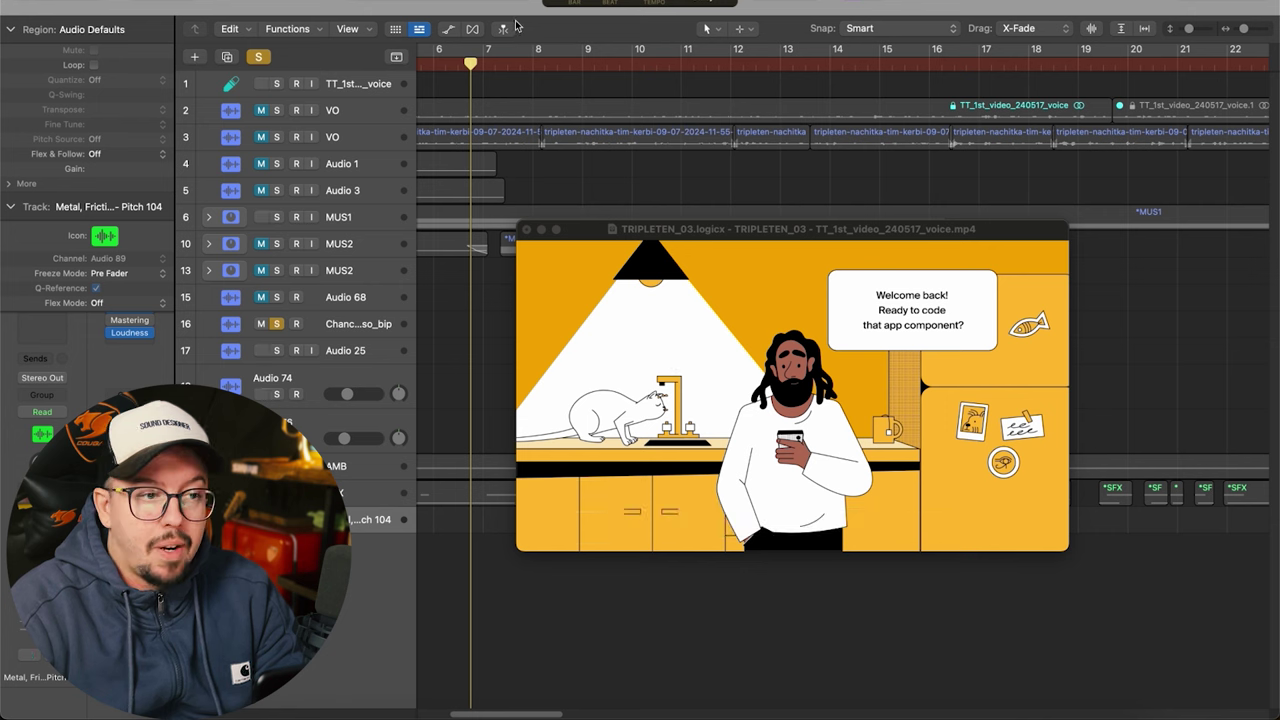
{"action": "key", "text": "super+Right"}
{"action": "key", "text": "super+Right"}
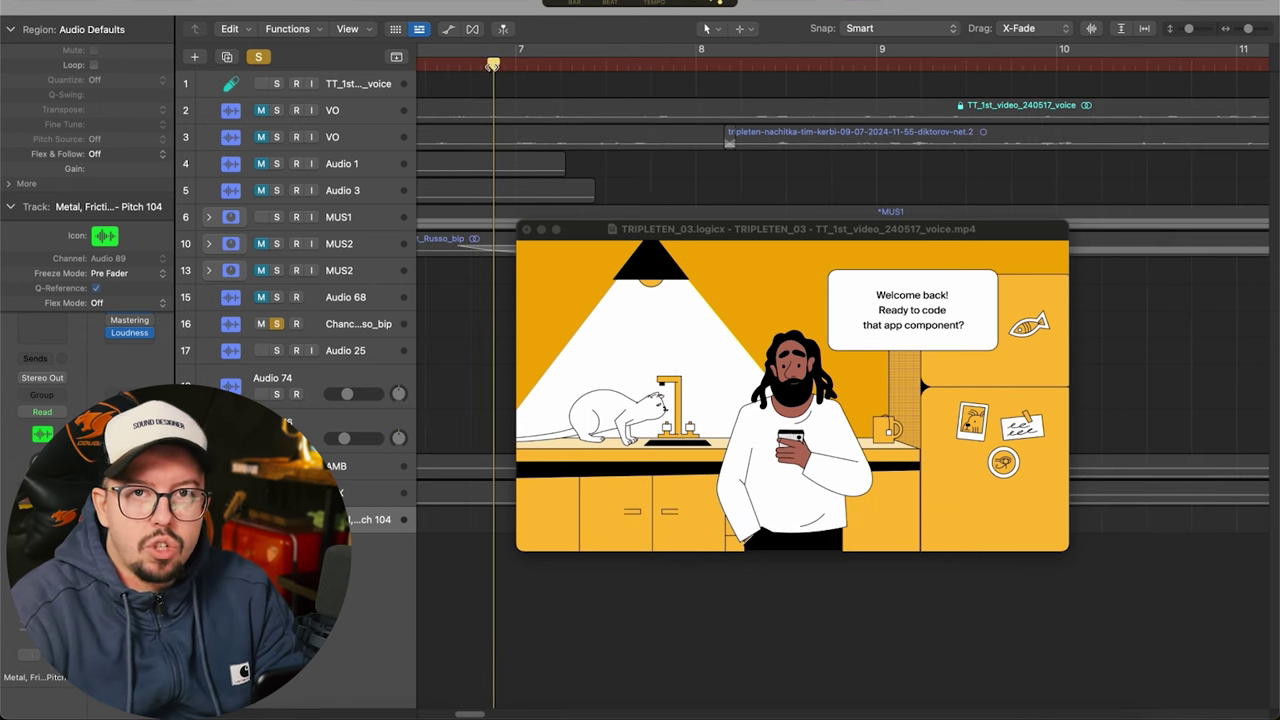
{"action": "key", "text": "super+Right"}
{"action": "key", "text": "super+Right"}
{"action": "left_click", "coordinate": [570, 72]}
{"action": "key", "text": "super+Left"}
{"action": "key", "text": "super+Left"}
{"action": "key", "text": "super+Left"}
{"action": "key", "text": "super+Left"}
{"action": "key", "text": "super+Left"}
{"action": "key", "text": "super+Left"}
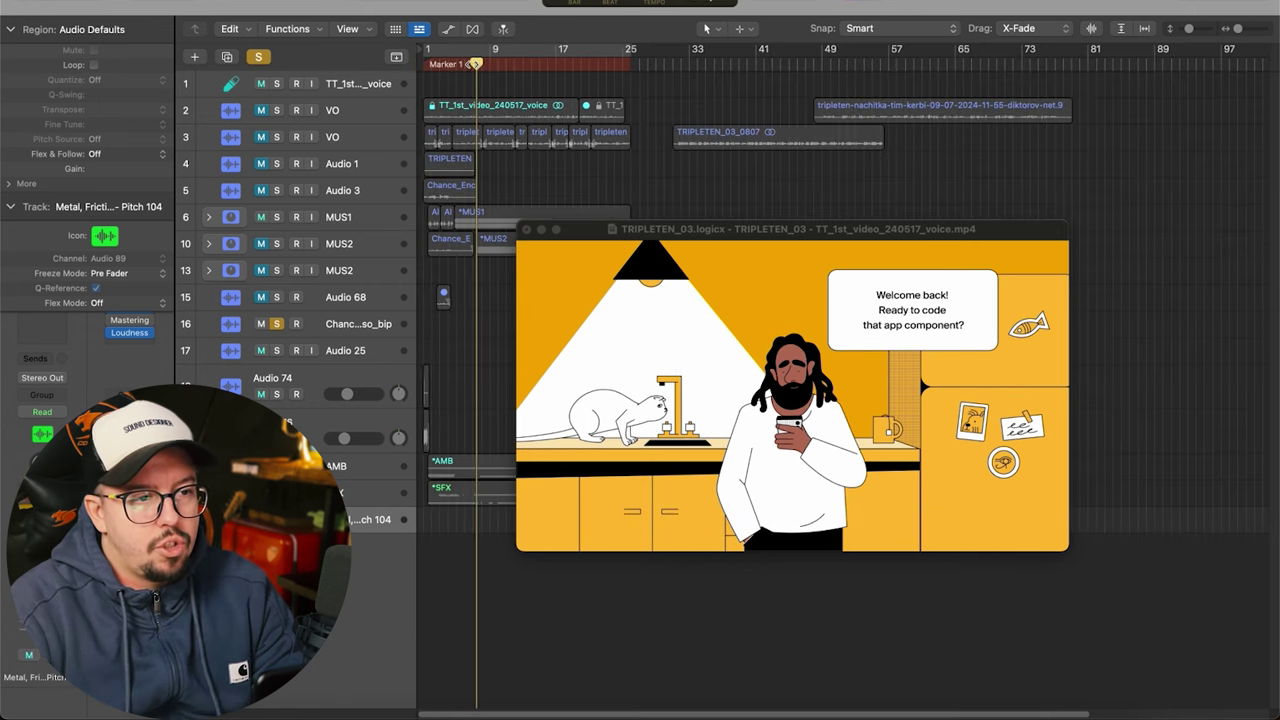
- Scrub from the kitchen scene through the rest of the arrangement
{"action": "left_click_drag", "start_coordinate": [477, 65], "coordinate": [884, 102]}
{"action": "key", "text": "super+Right"}
{"action": "key", "text": "super+Right"}
{"action": "key", "text": "super+Right"}
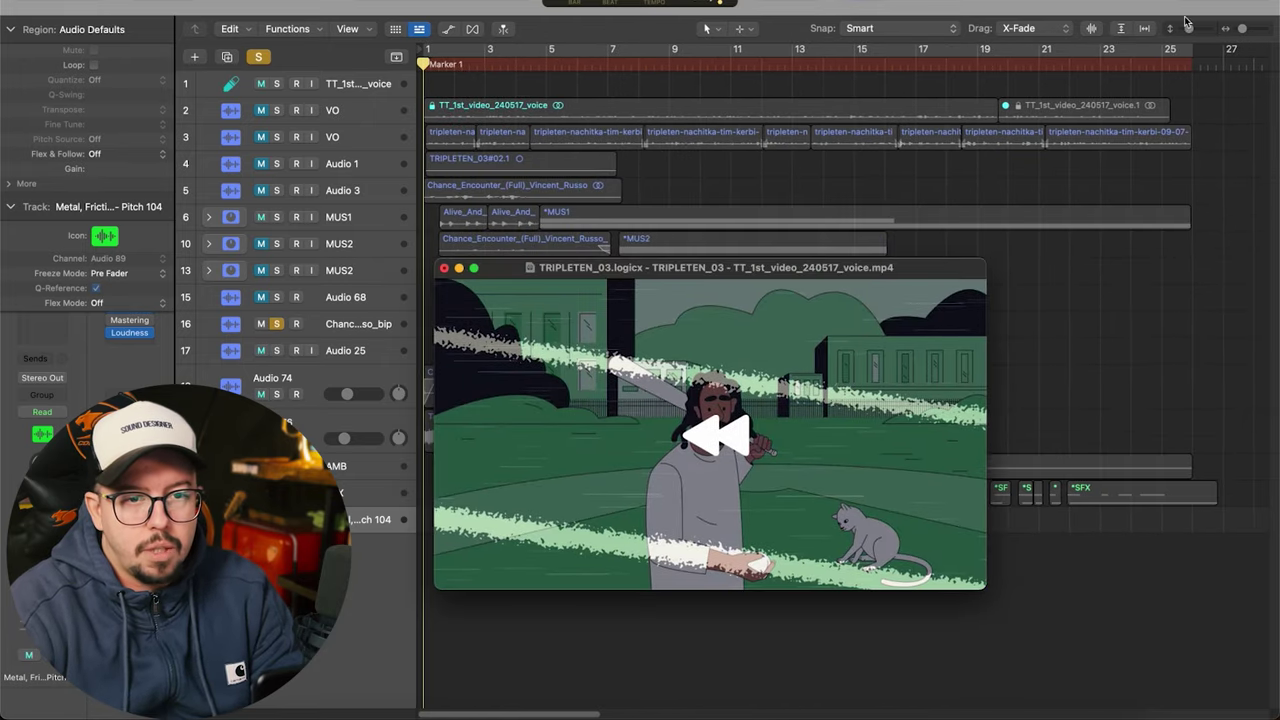
- Reduce the track heights and move the movie window off the ambience regions while the soloed AMB stack plays
{"action": "key", "text": "super+Down"}
{"action": "left_click_drag", "start_coordinate": [800, 268], "coordinate": [1084, 0]}
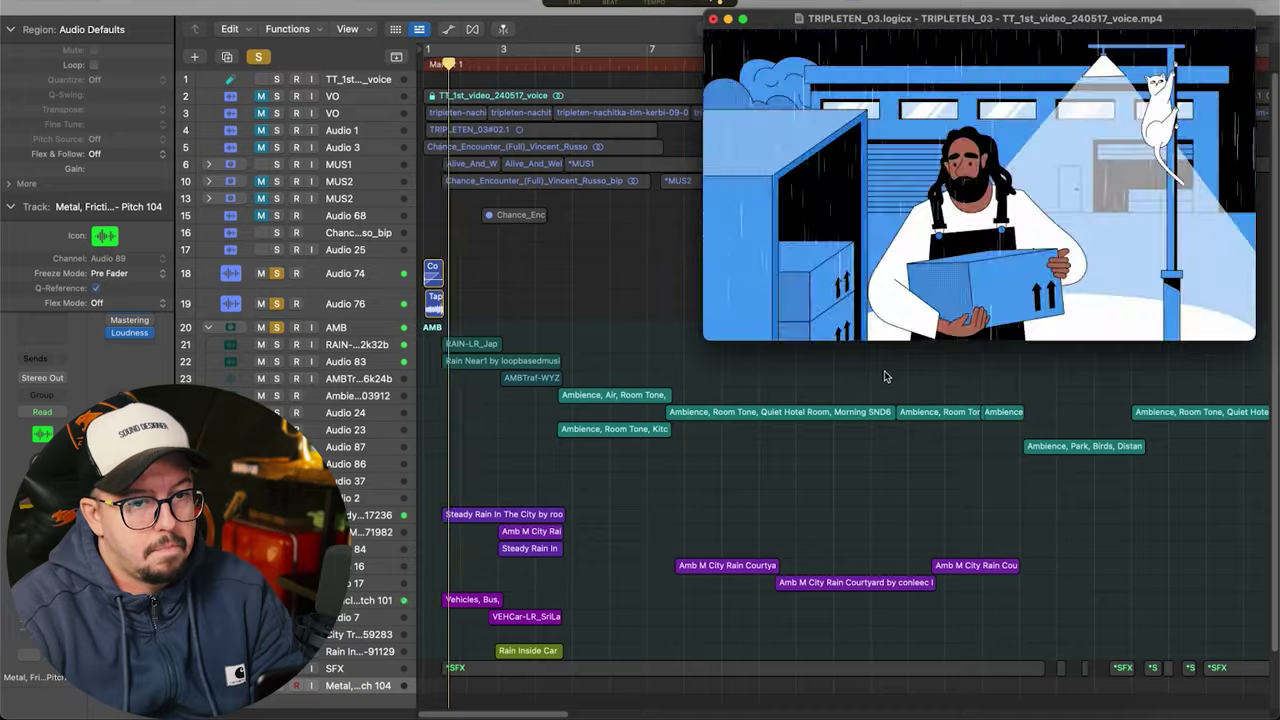
{"action": "left_click_drag", "start_coordinate": [1133, 211], "coordinate": [1097, 217]}
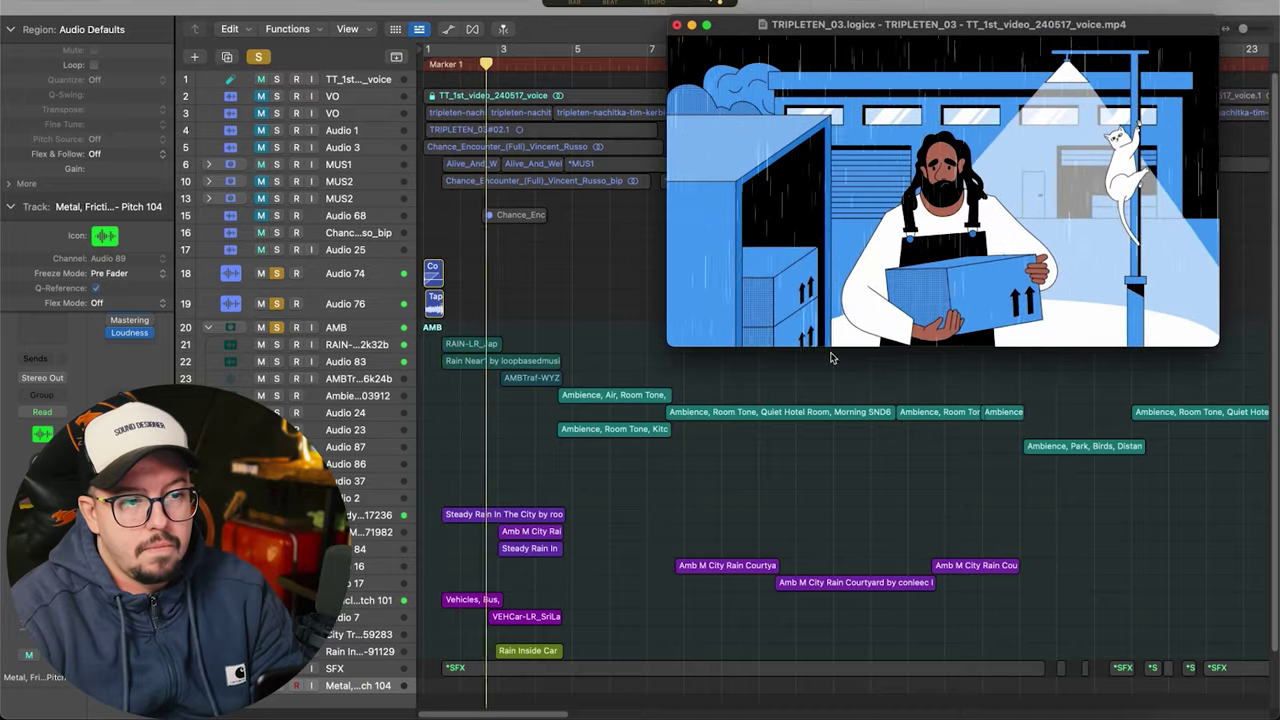
{"action": "scroll", "coordinate": [832, 358], "scroll_direction": "down", "scroll_amount": 1}
{"action": "left_click_drag", "start_coordinate": [1167, 61], "coordinate": [1160, 70]}
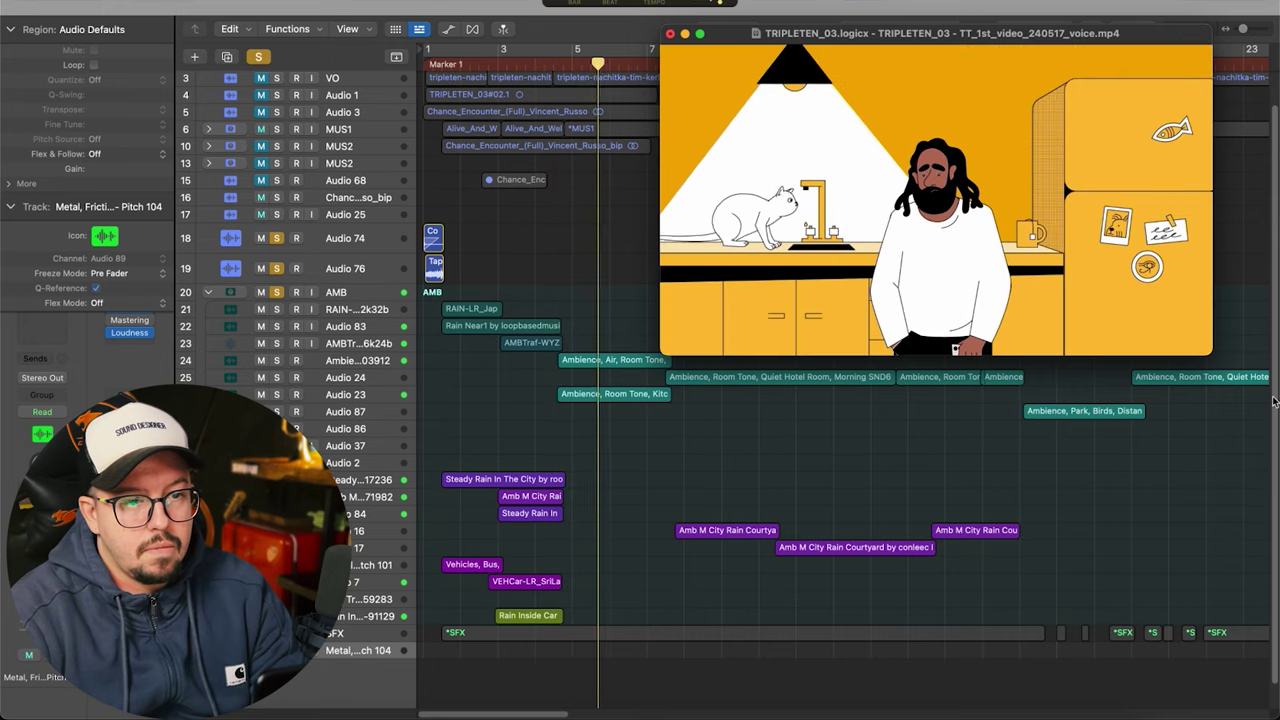
- Follow the soloed ambience regions from the desk scene to the "You'll get a job" caption, keeping the movie window aside
{"action": "scroll", "coordinate": [927, 505], "scroll_direction": "down", "scroll_amount": 5}
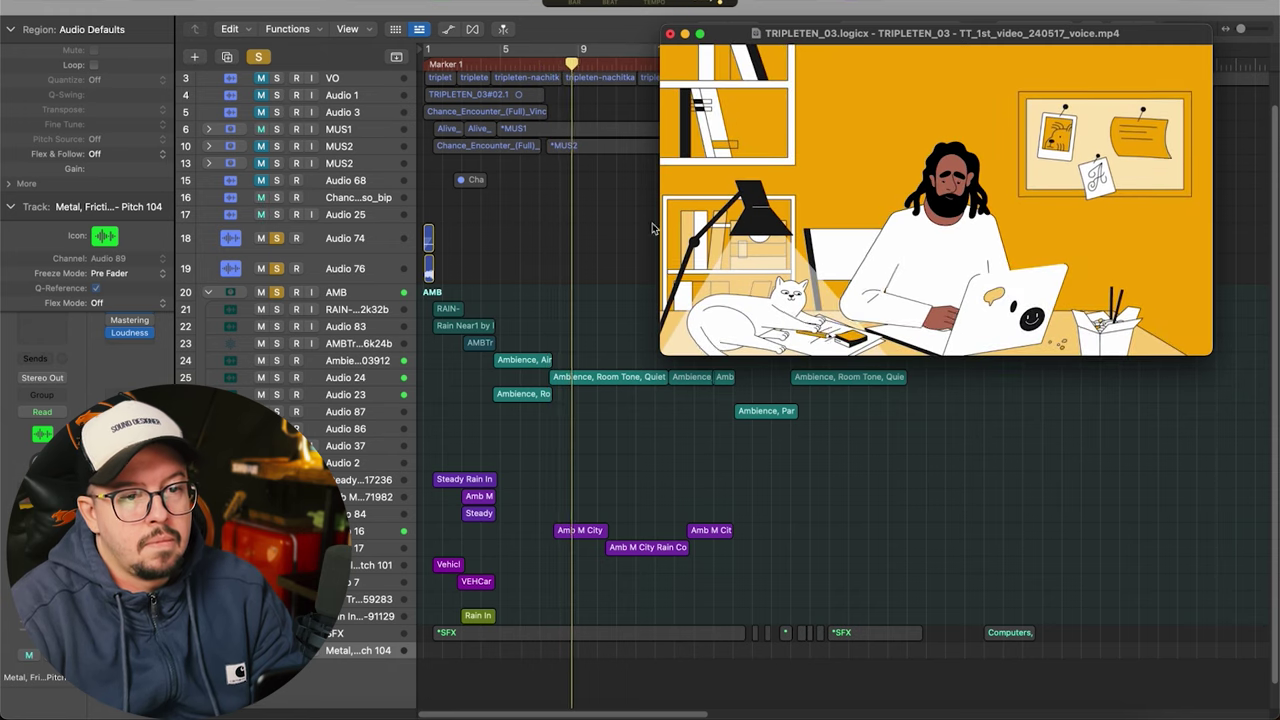
{"action": "scroll", "coordinate": [699, 378], "scroll_direction": "down", "scroll_amount": 5}
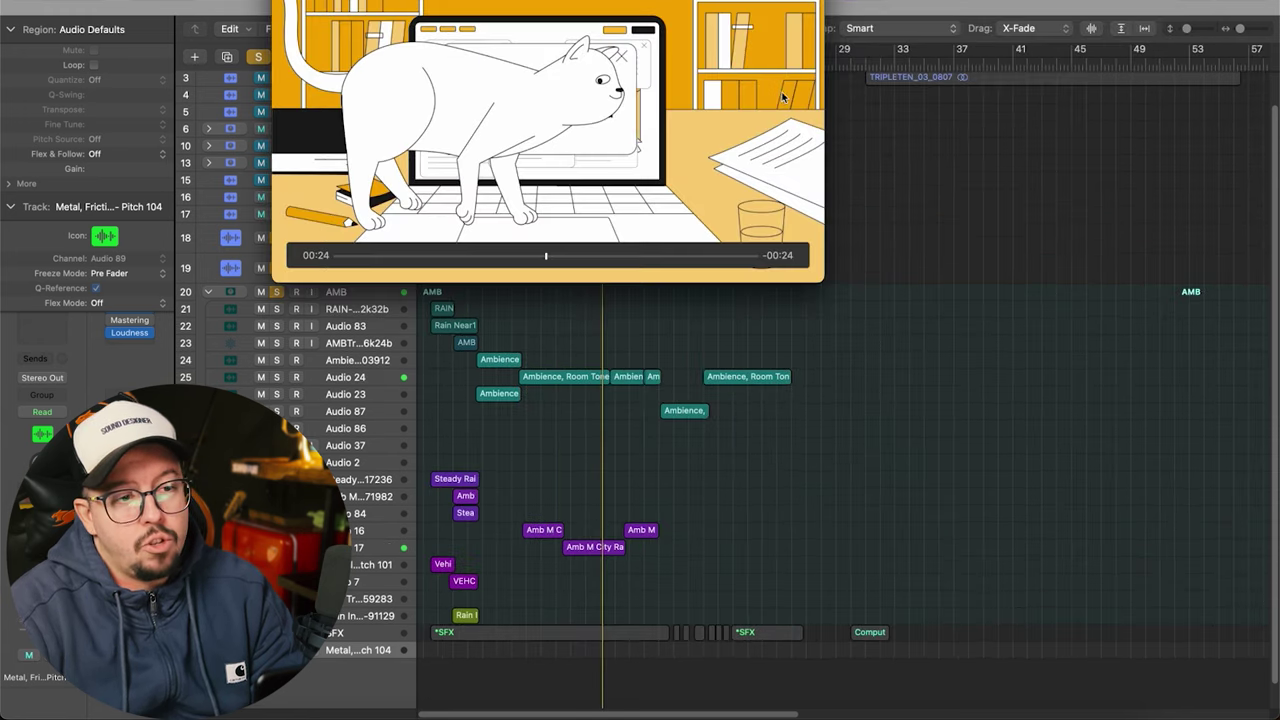
{"action": "left_click_drag", "start_coordinate": [640, 60], "coordinate": [221, 84]}
{"action": "left_click", "coordinate": [673, 67]}
{"action": "left_click_drag", "start_coordinate": [207, 142], "coordinate": [383, 195]}
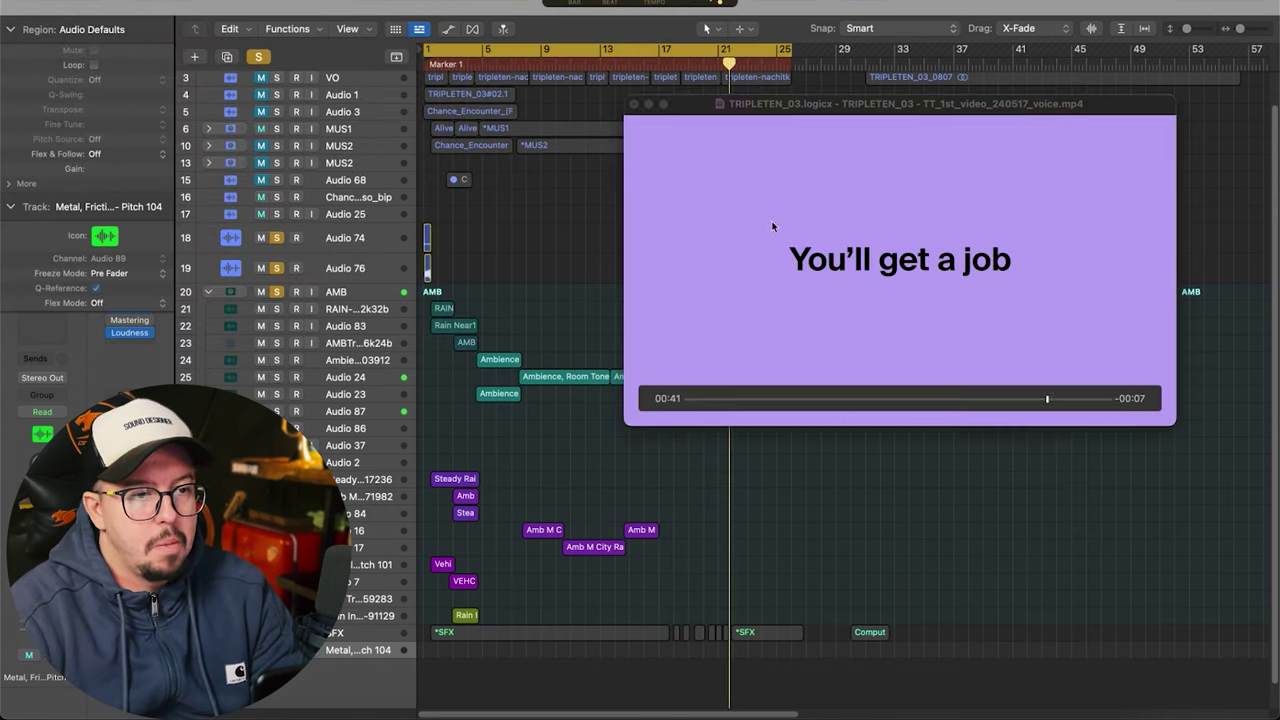
{"action": "left_click_drag", "start_coordinate": [770, 226], "coordinate": [854, 136]}
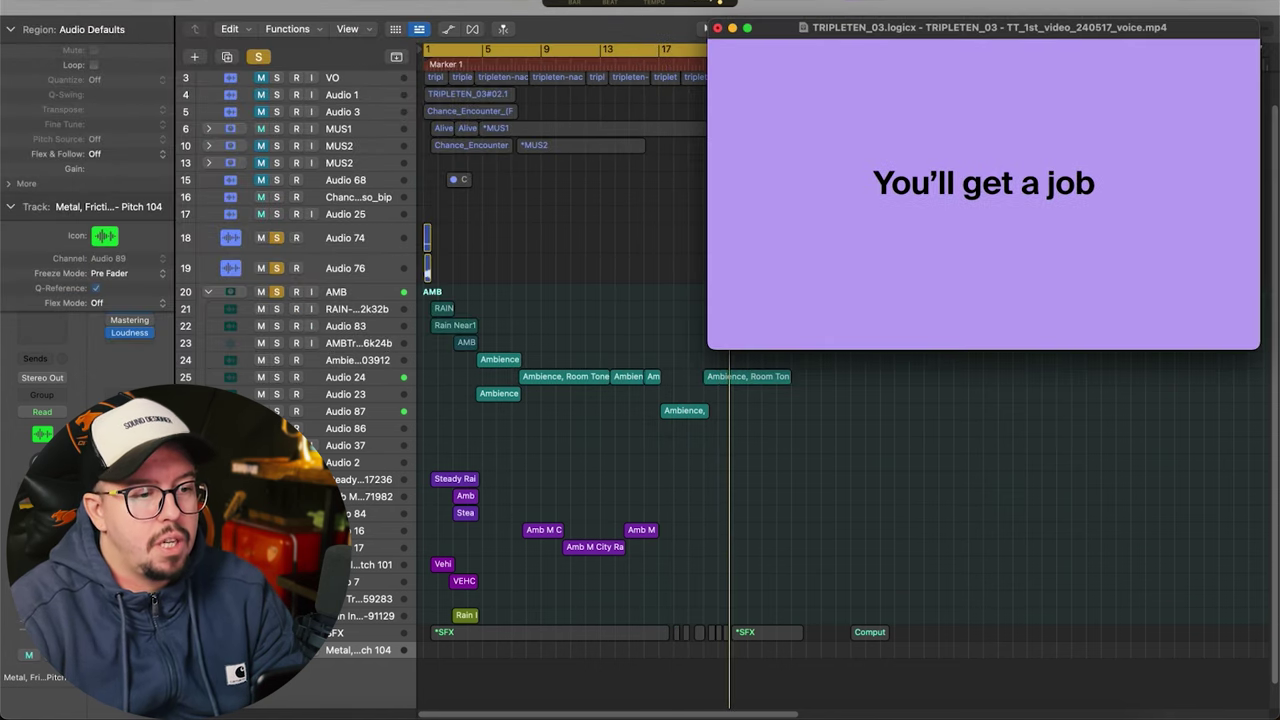
- Collapse the AMB track stack and expand the soloed SFX stack during playback
{"action": "left_click", "coordinate": [209, 292]}
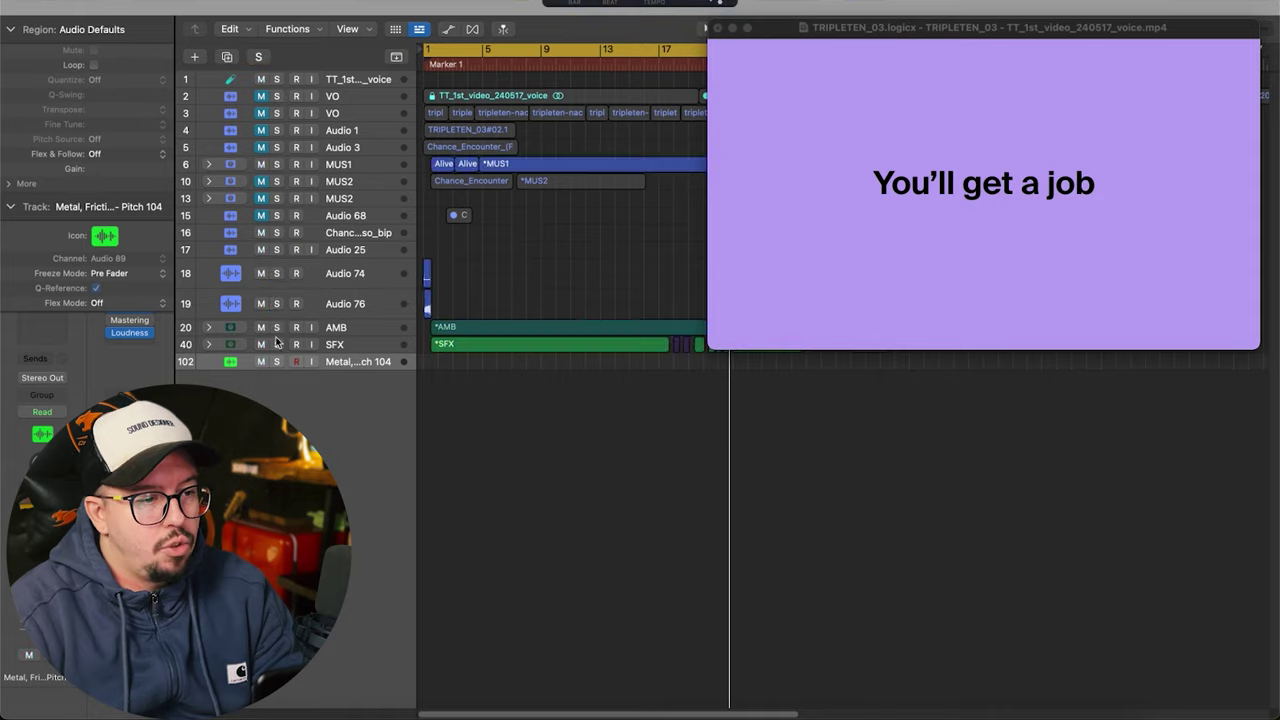
{"action": "key", "text": "space"}
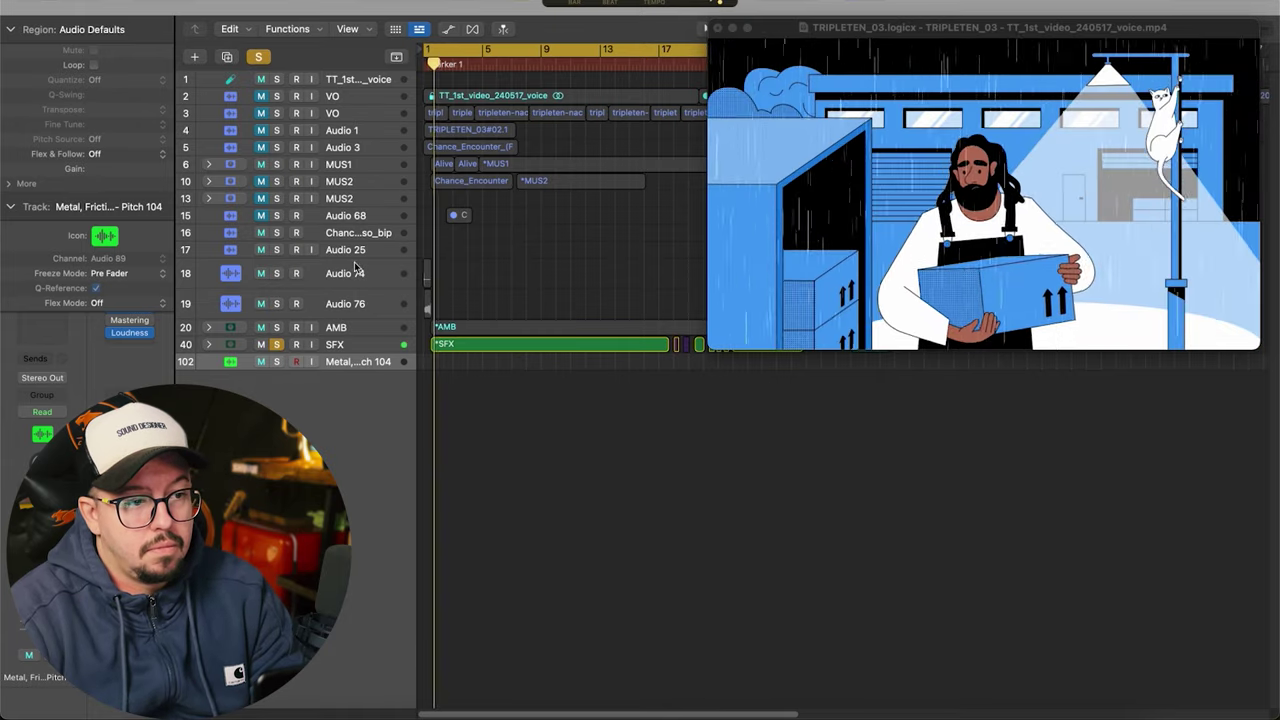
{"action": "left_click", "coordinate": [208, 344]}
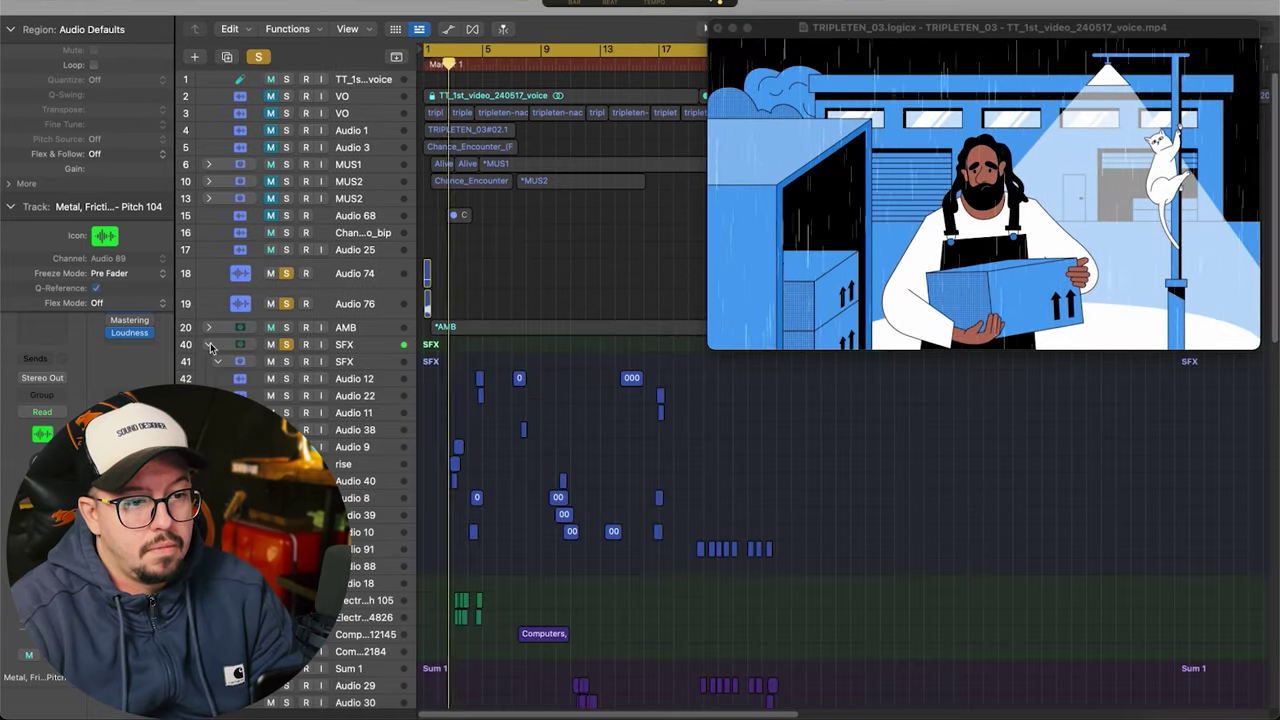
- Reduce the track heights and move the movie window away from the lower tracks of the expanded SFX stack
{"action": "left_click_drag", "start_coordinate": [1187, 29], "coordinate": [1180, 29]}
{"action": "left_click_drag", "start_coordinate": [1110, 65], "coordinate": [1158, 34]}
{"action": "scroll", "coordinate": [712, 395], "scroll_direction": "down", "scroll_amount": 10}
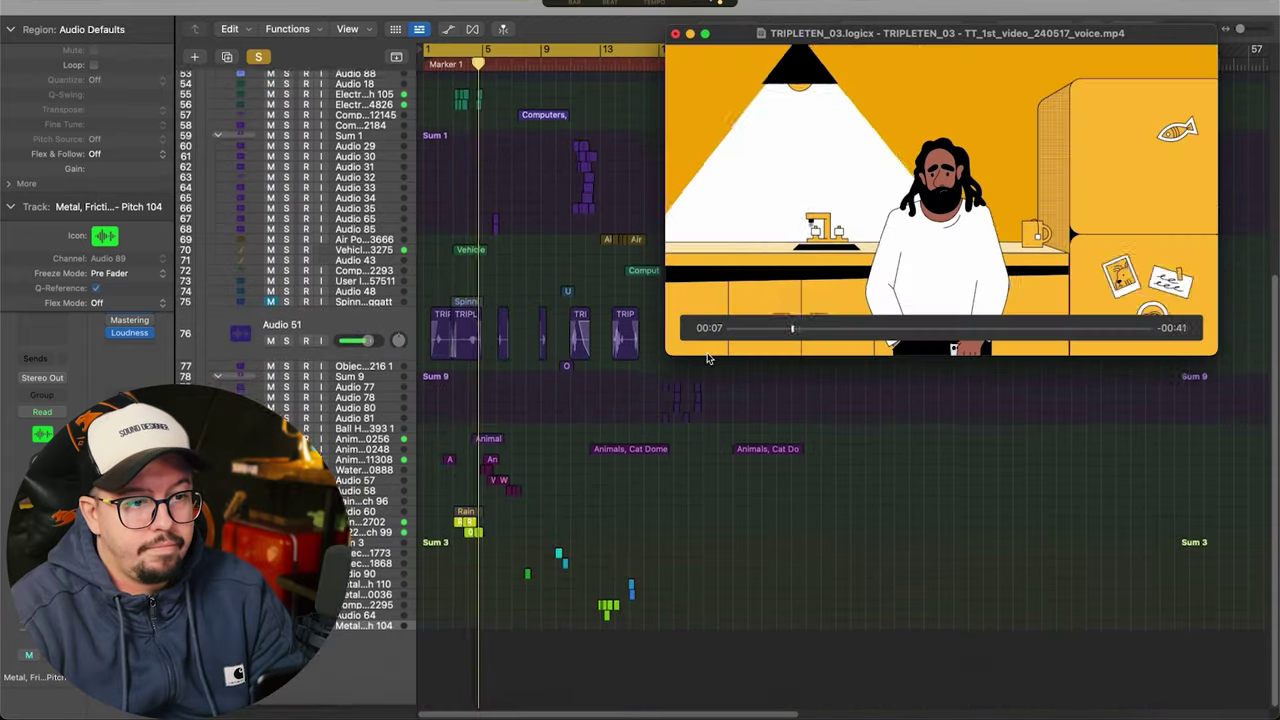
- Follow the soloed cat, water and vehicle effect regions through the kitchen scene, zooming the timeline around bars 3 to 8
{"action": "scroll", "coordinate": [654, 497], "scroll_direction": "up", "scroll_amount": 8}
{"action": "scroll", "coordinate": [651, 437], "scroll_direction": "down", "scroll_amount": 4}
{"action": "scroll", "coordinate": [649, 437], "scroll_direction": "up", "scroll_amount": 4}
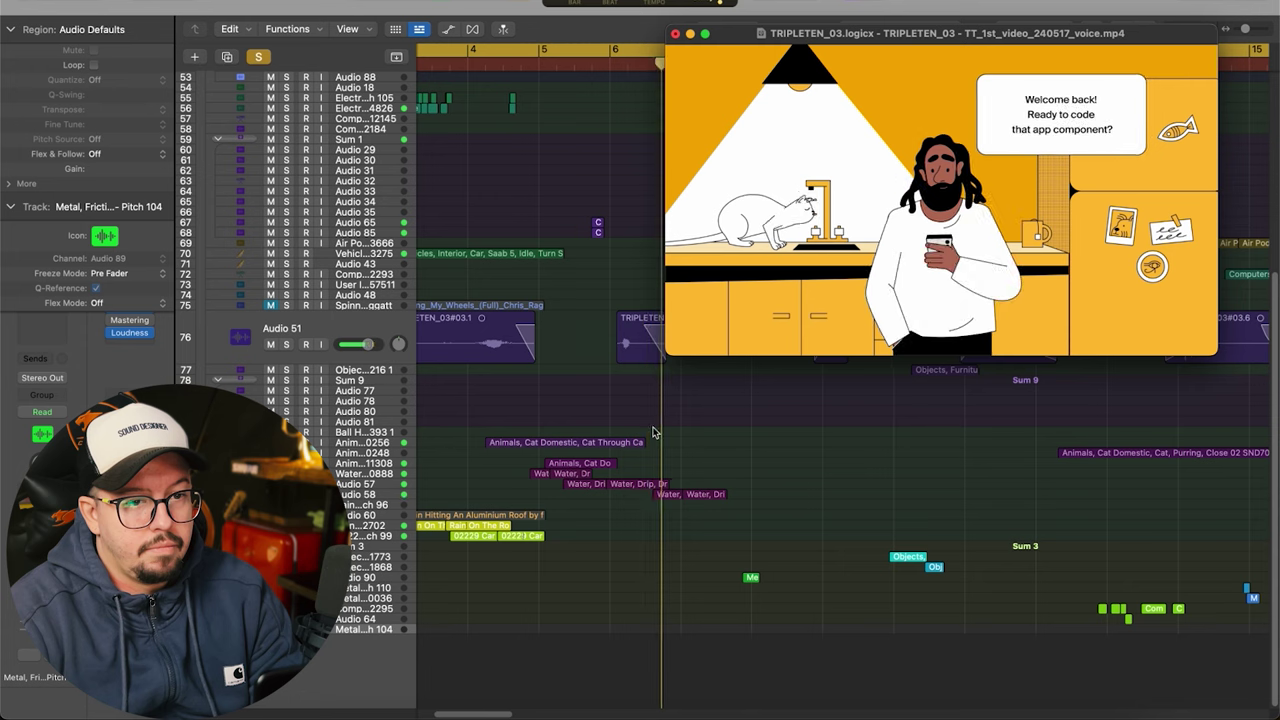
{"action": "scroll", "coordinate": [654, 432], "scroll_direction": "down", "scroll_amount": 4}
{"action": "scroll", "coordinate": [730, 418], "scroll_direction": "up", "scroll_amount": 3}
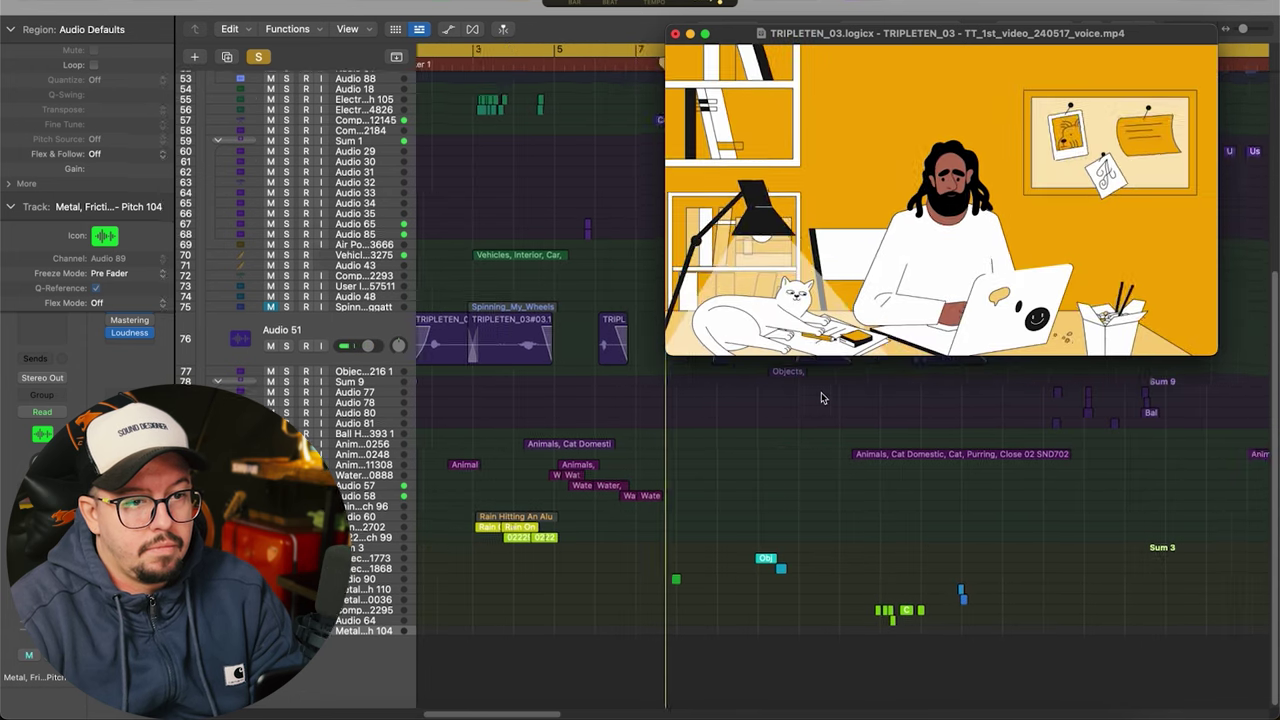
- Follow the soloed effect regions from the laptop desk scene through the job offer and video call to the leather-jacket scene
{"action": "scroll", "coordinate": [775, 420], "scroll_direction": "right", "scroll_amount": 5}
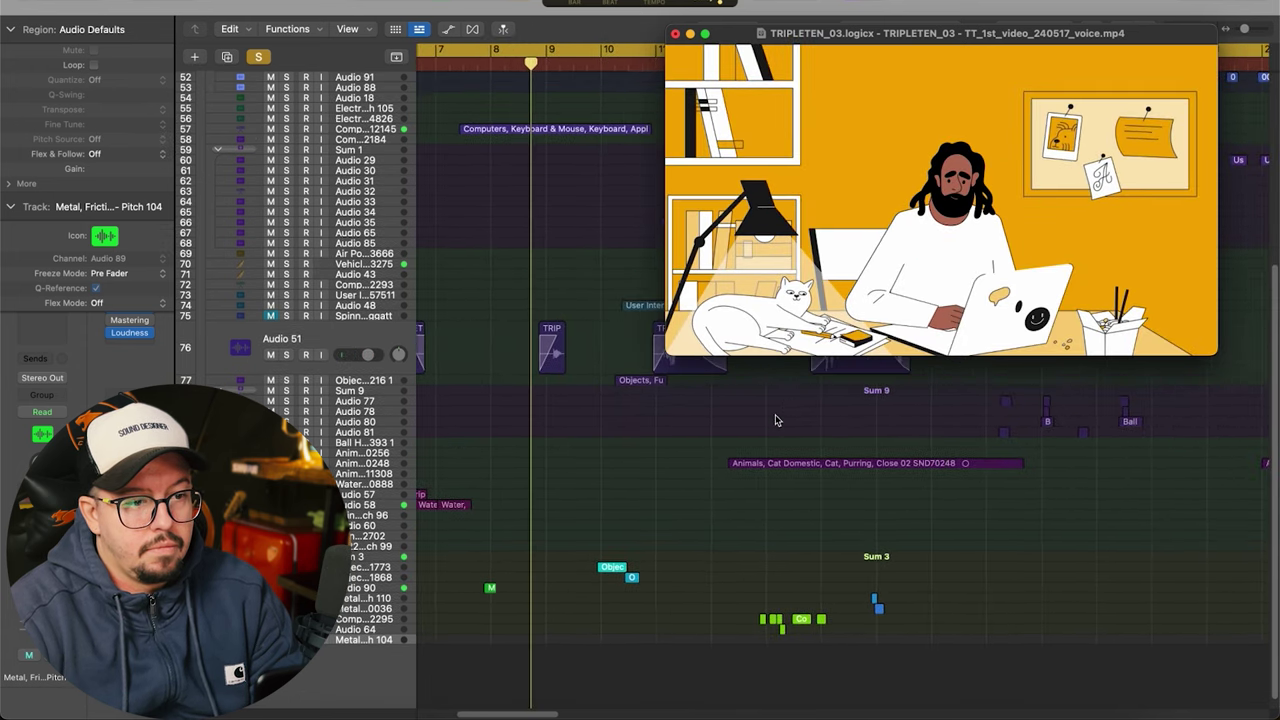
{"action": "scroll", "coordinate": [775, 420], "scroll_direction": "up", "scroll_amount": 10}
{"action": "scroll", "coordinate": [775, 420], "scroll_direction": "right", "scroll_amount": 3}
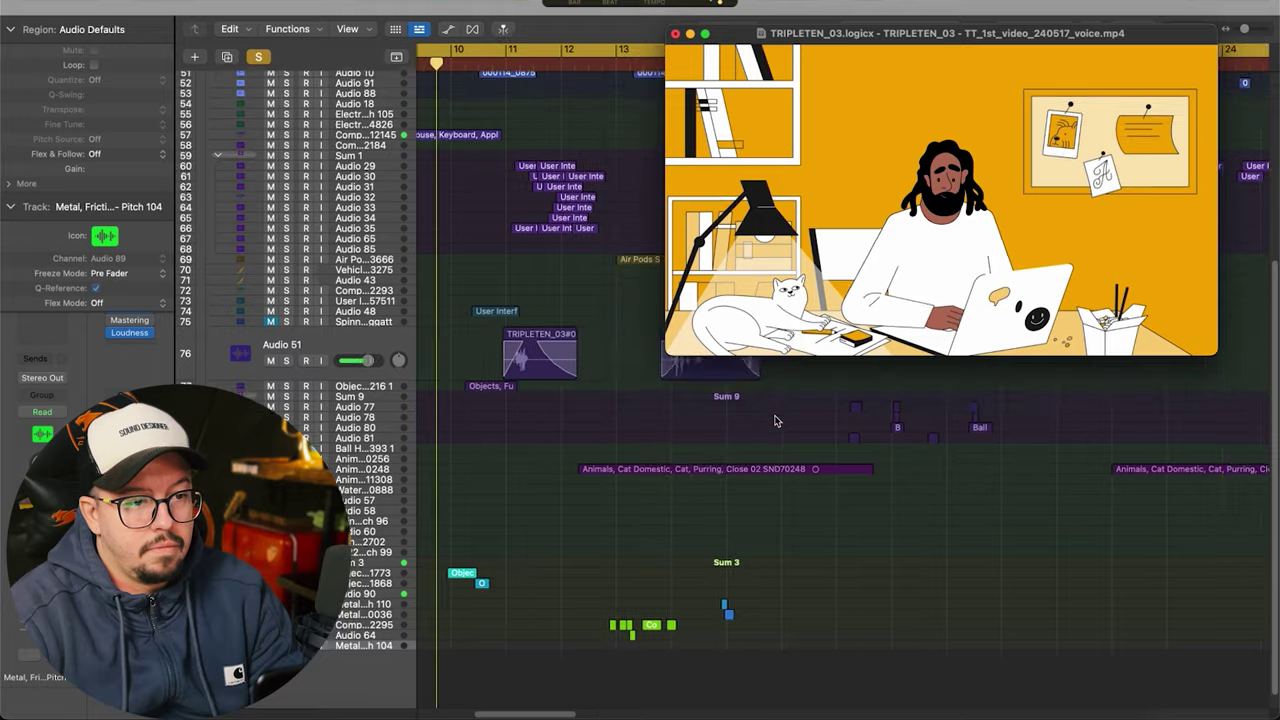
{"action": "scroll", "coordinate": [775, 420], "scroll_direction": "right", "scroll_amount": 2}
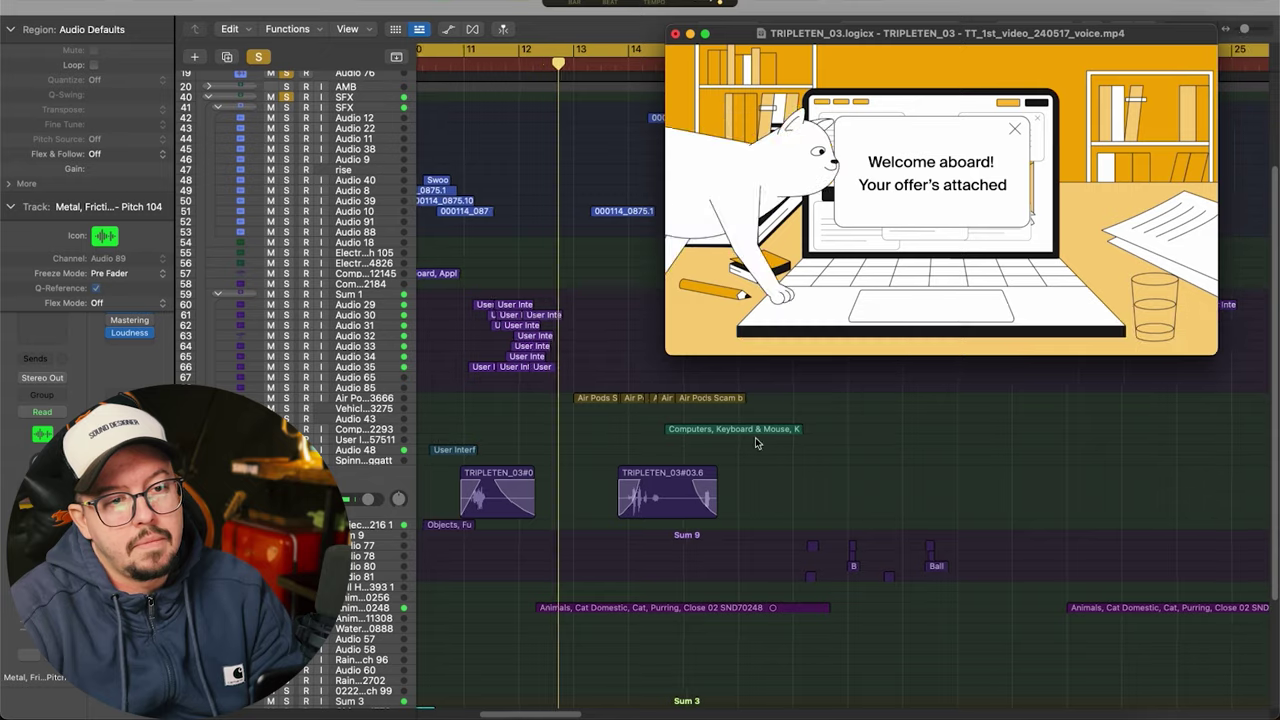
{"action": "scroll", "coordinate": [757, 441], "scroll_direction": "down", "scroll_amount": 10}
{"action": "scroll", "coordinate": [757, 440], "scroll_direction": "up", "scroll_amount": 3}
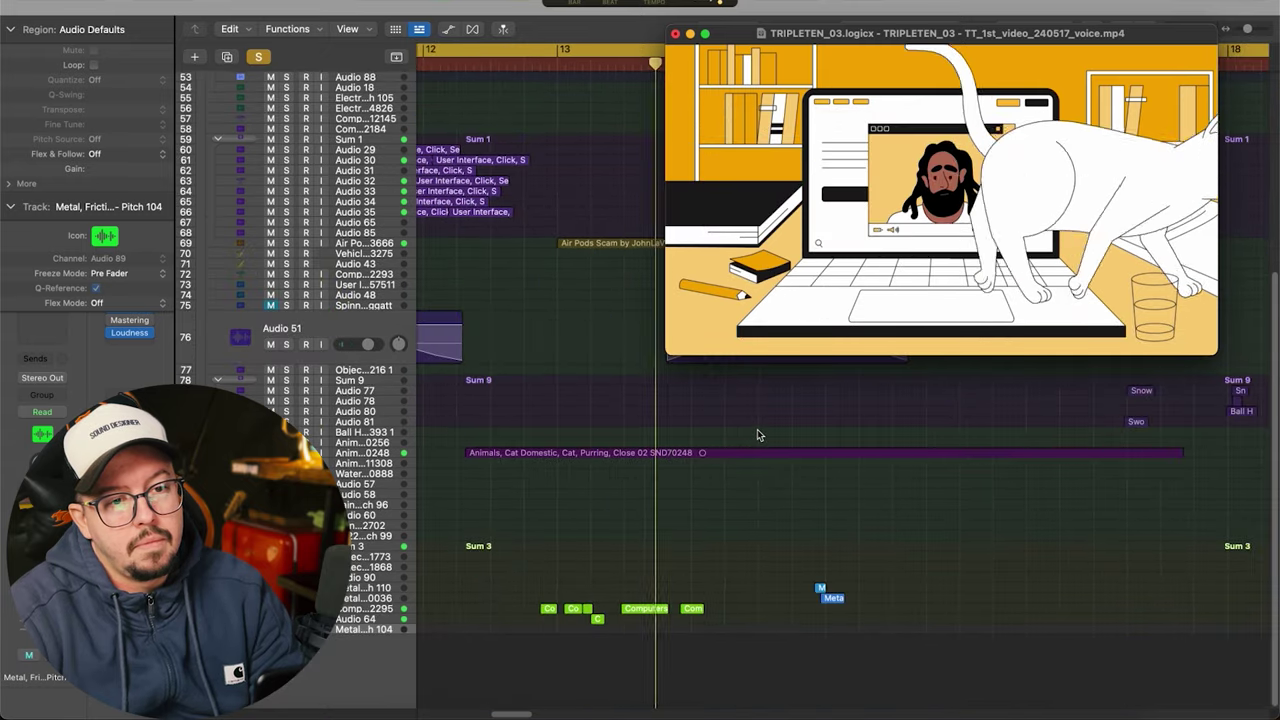
{"action": "scroll", "coordinate": [937, 374], "scroll_direction": "down", "scroll_amount": 5}
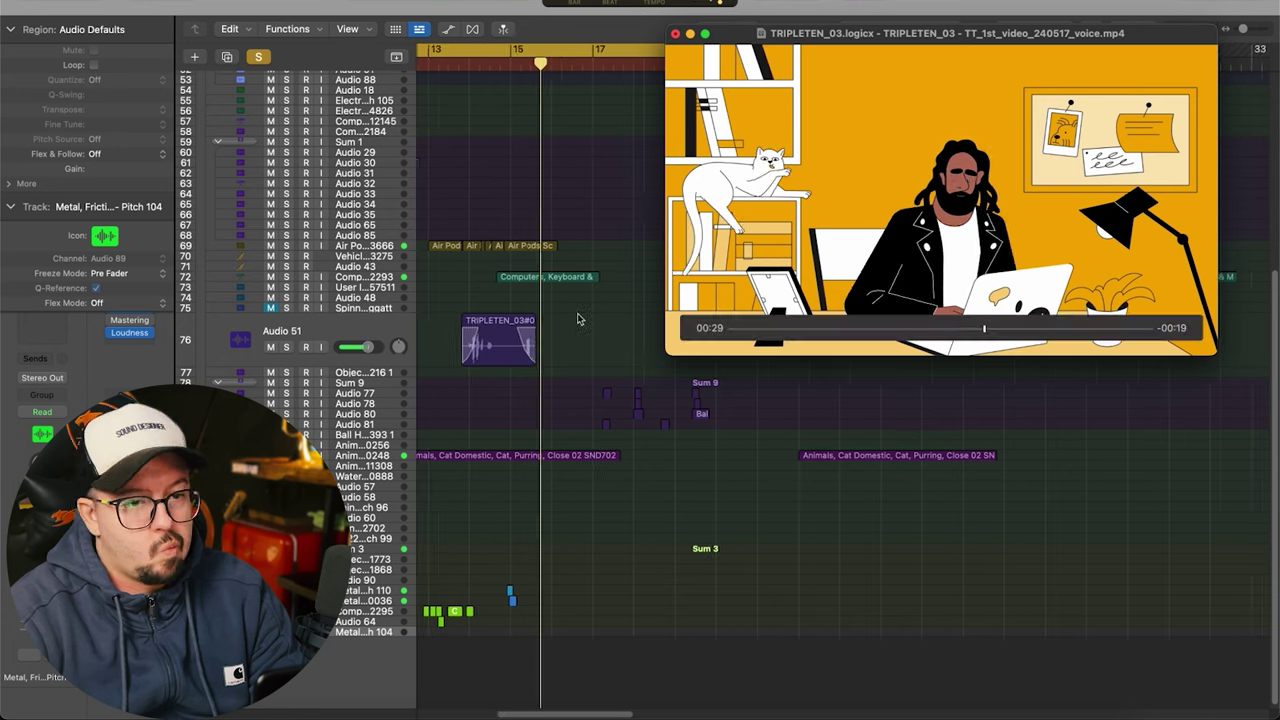
- Follow the Sum 9 effect regions through the baseball scene, moving the movie window off the tracks
{"action": "left_click_drag", "start_coordinate": [924, 166], "coordinate": [897, 146]}
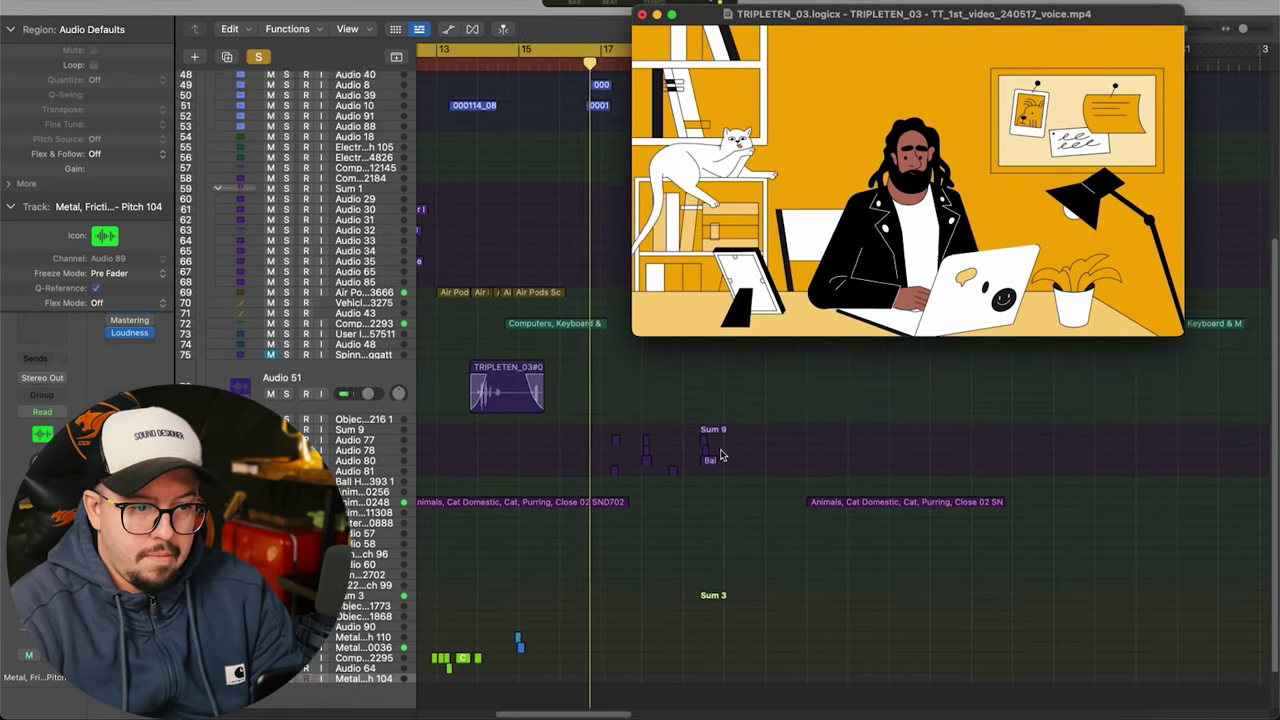
{"action": "scroll", "coordinate": [800, 530], "scroll_direction": "up", "scroll_amount": 3}
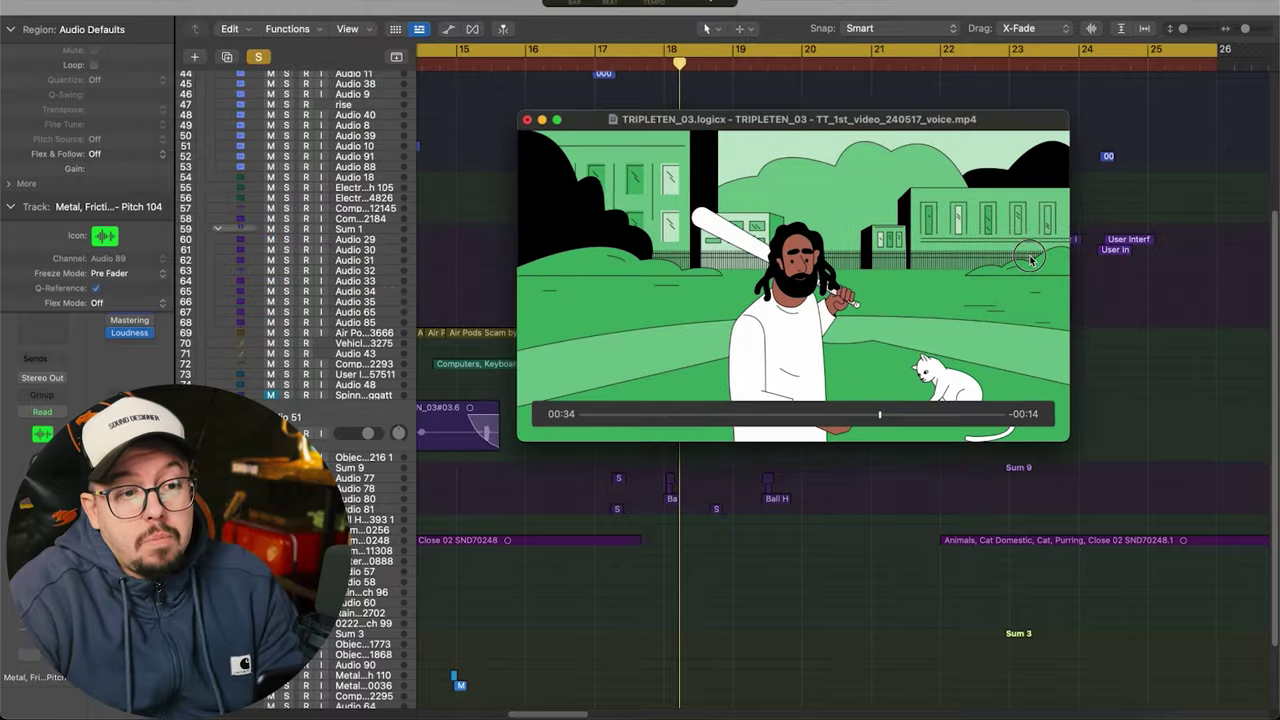
{"action": "left_click_drag", "start_coordinate": [996, 213], "coordinate": [1108, 104]}
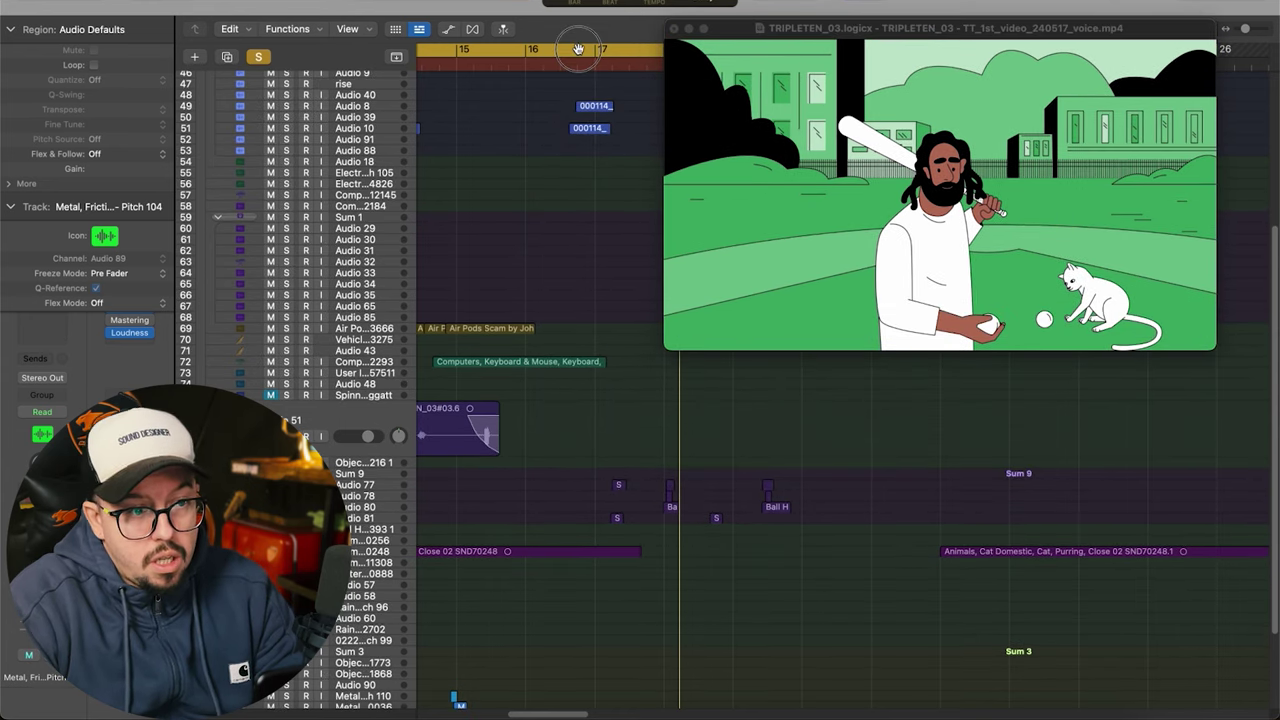
- Return the playhead to the start of the arrangement and move the movie window clear of the opening regions
{"action": "left_click_drag", "start_coordinate": [653, 84], "coordinate": [380, 65]}
{"action": "scroll", "coordinate": [431, 117], "scroll_direction": "up", "scroll_amount": 10}
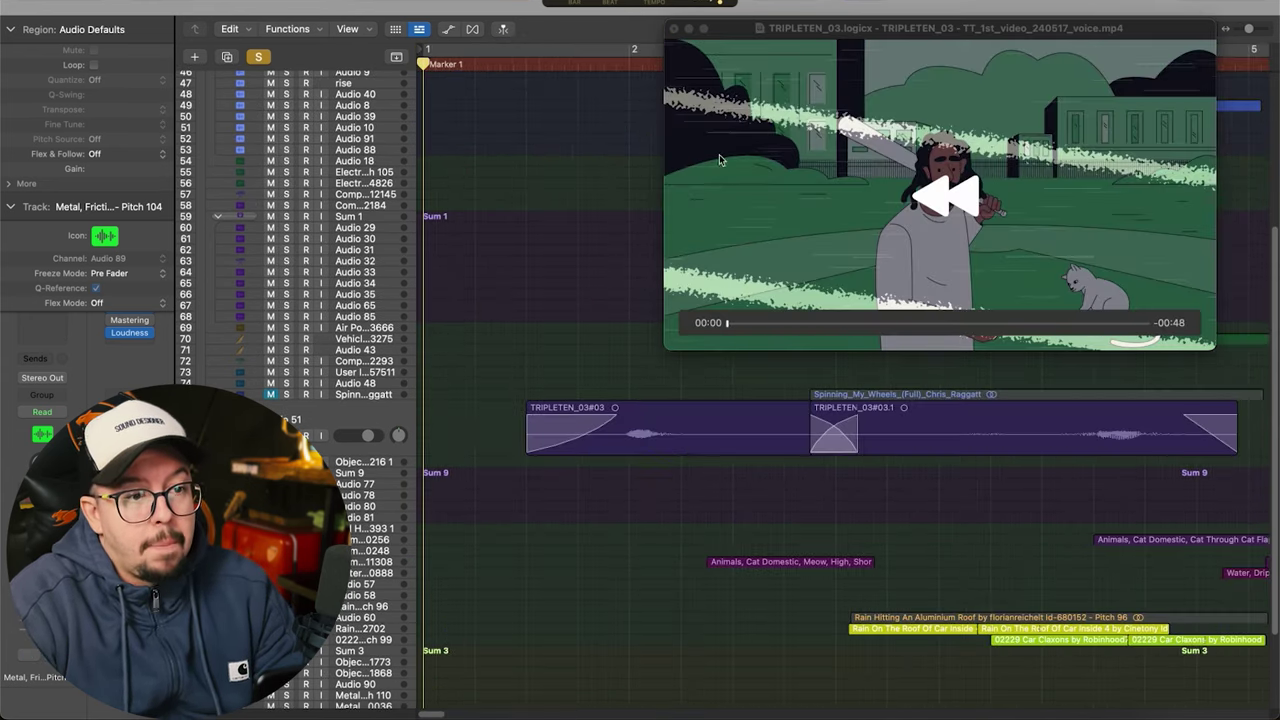
{"action": "left_click_drag", "start_coordinate": [921, 111], "coordinate": [268, 300]}
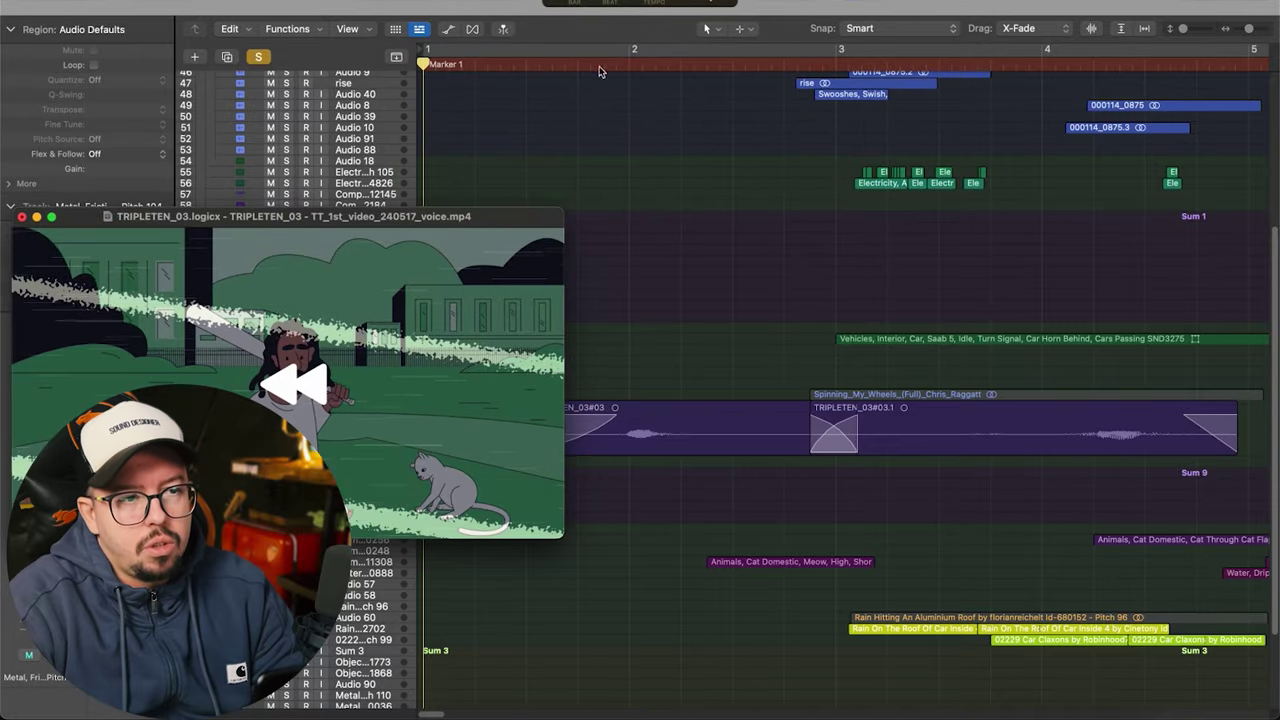
{"action": "left_click", "coordinate": [637, 67]}
- Preview the box-carrying scene around bar 2, repositioning the movie window to keep the first Audio 51 regions uncovered
{"action": "left_click_drag", "start_coordinate": [425, 292], "coordinate": [492, 100]}
{"action": "left_click_drag", "start_coordinate": [485, 230], "coordinate": [434, 177]}
{"action": "scroll", "coordinate": [1268, 239], "scroll_direction": "down", "scroll_amount": 10}
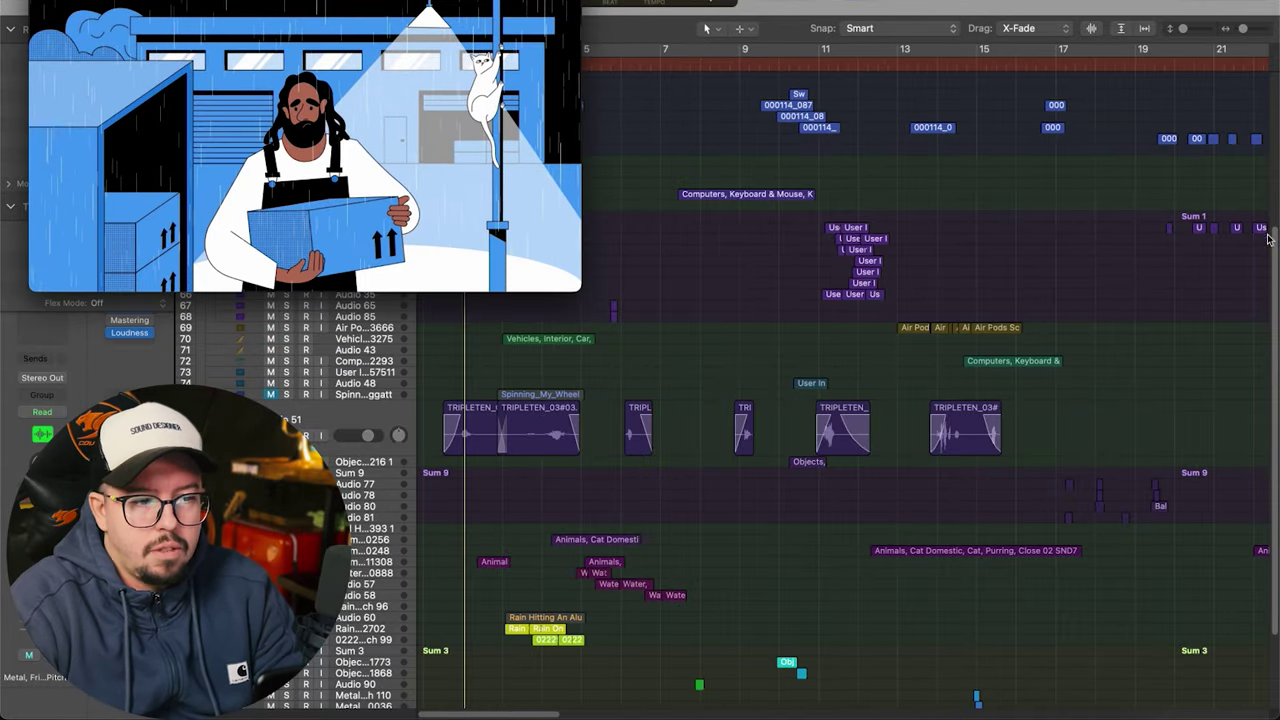
{"action": "left_click_drag", "start_coordinate": [405, 145], "coordinate": [1022, 135]}
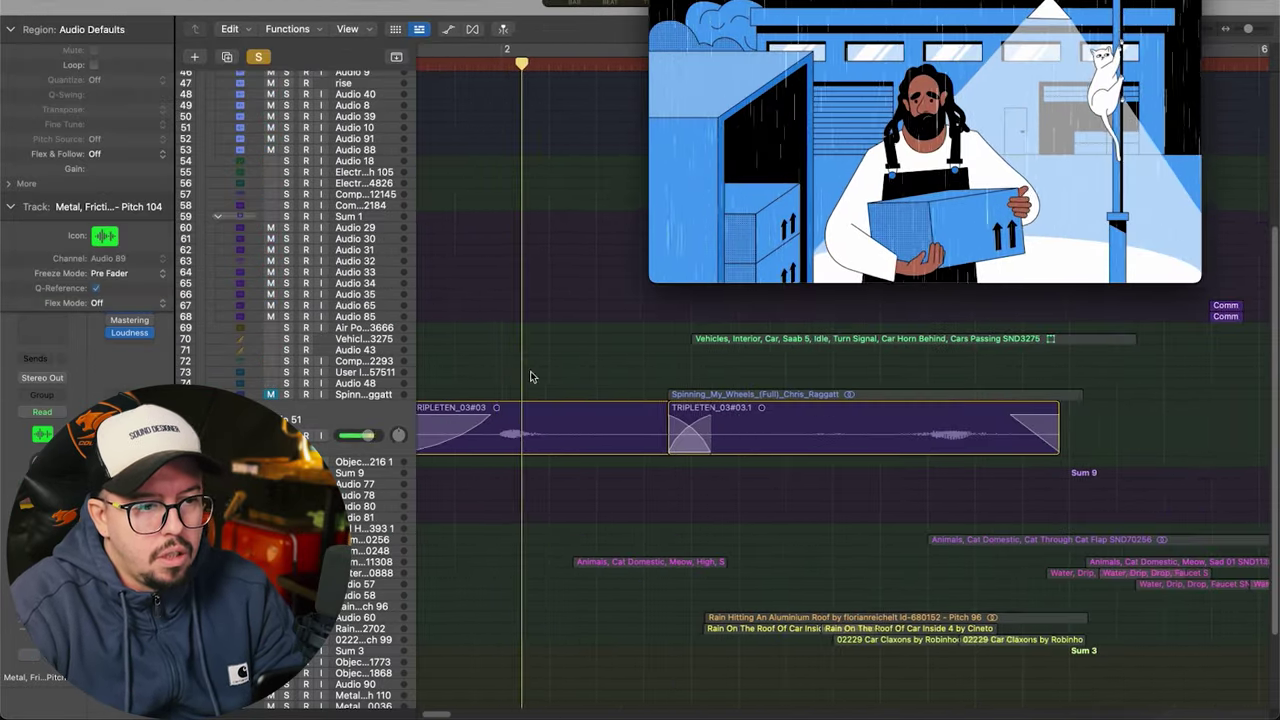
{"action": "scroll", "coordinate": [531, 374], "scroll_direction": "left", "scroll_amount": 2}
{"action": "left_click_drag", "start_coordinate": [919, 138], "coordinate": [831, 208]}
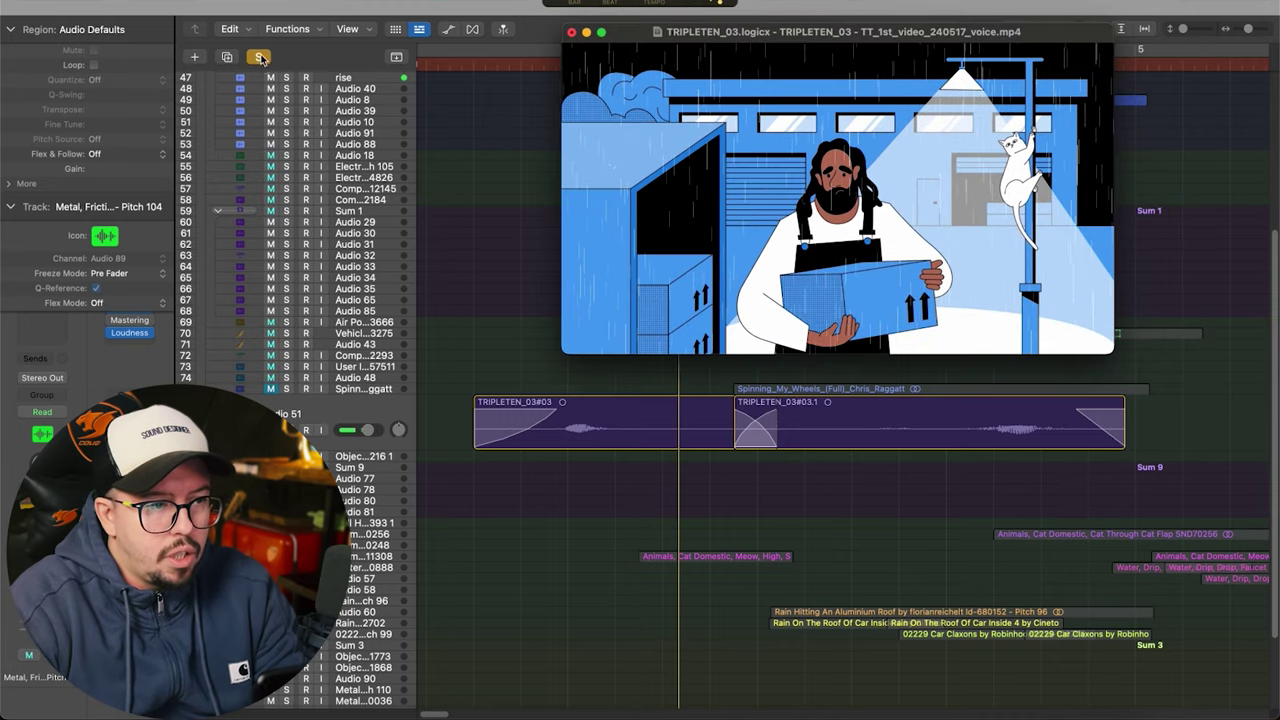
- Clear all track solos and inspect the Channel EQ curve on the Audio 51 track
{"action": "left_click", "coordinate": [262, 58]}
{"action": "left_click", "coordinate": [354, 418]}
{"action": "mouse_move", "coordinate": [46, 322]}
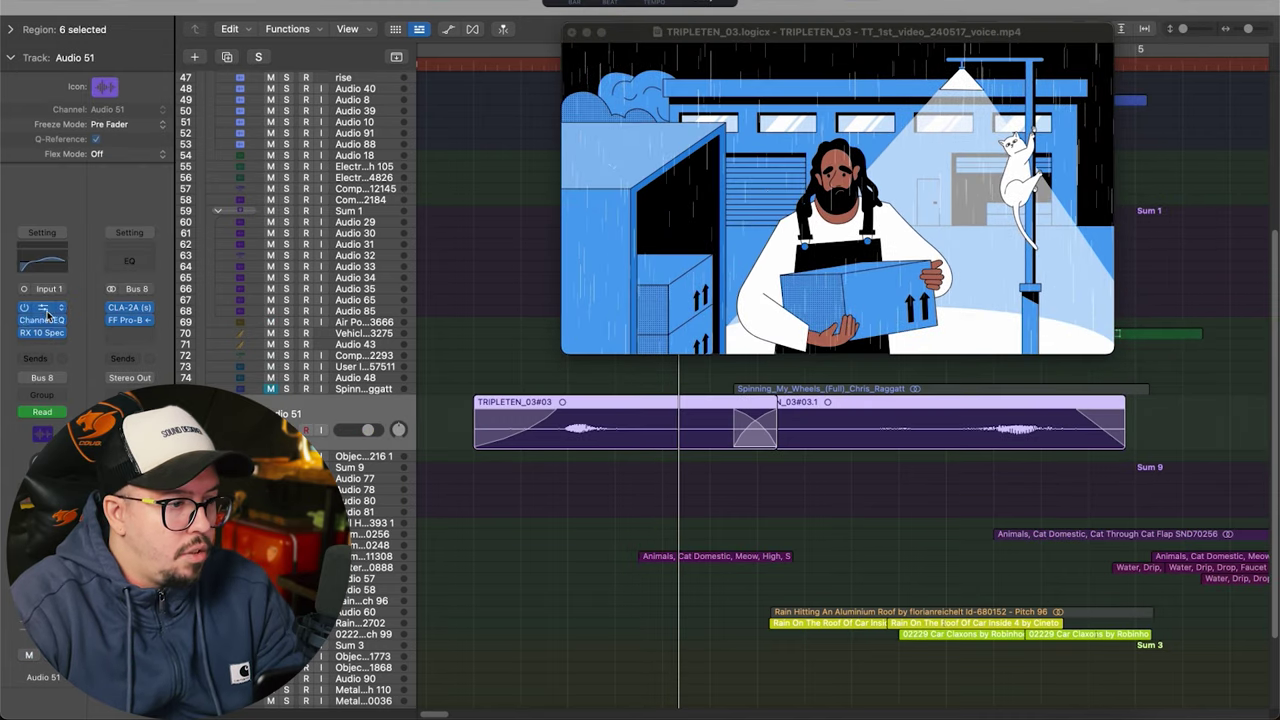
{"action": "left_click", "coordinate": [43, 263]}
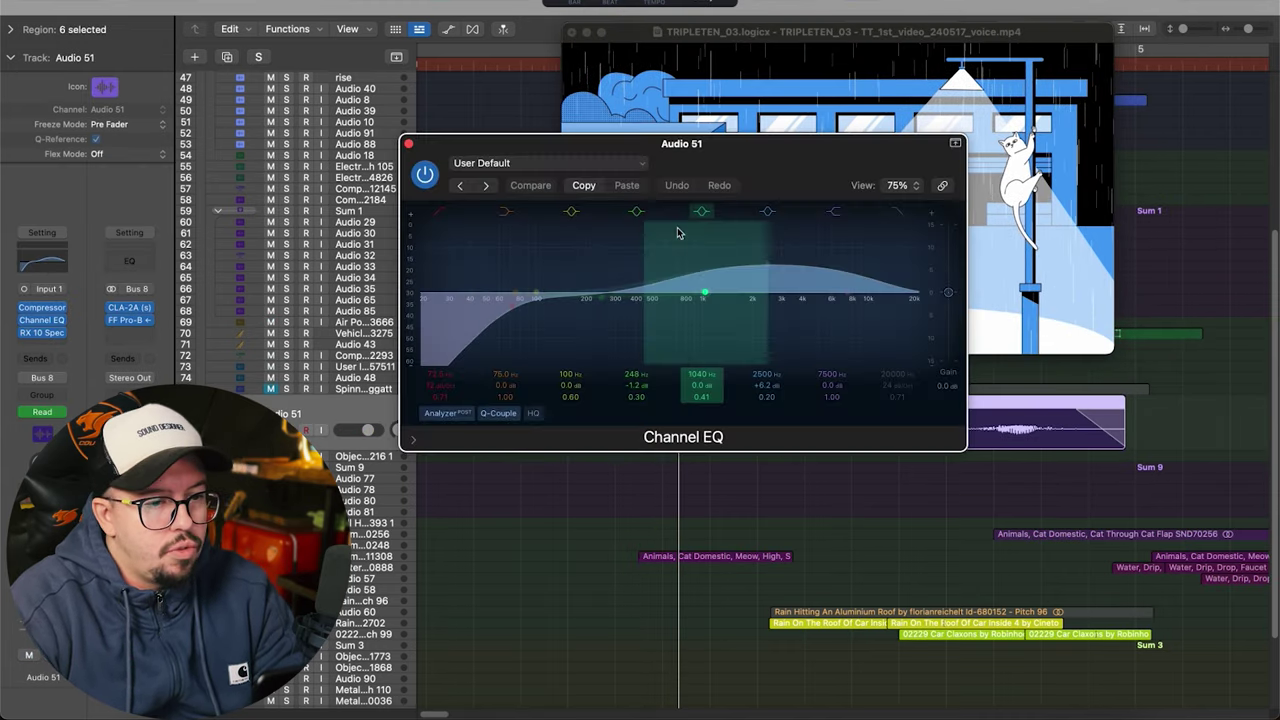
{"action": "left_click", "coordinate": [407, 146]}
- Inspect the RX 10 Spectral De-noise settings on Audio 51, closing the plug-in and the floating movie window
{"action": "left_click", "coordinate": [42, 332]}
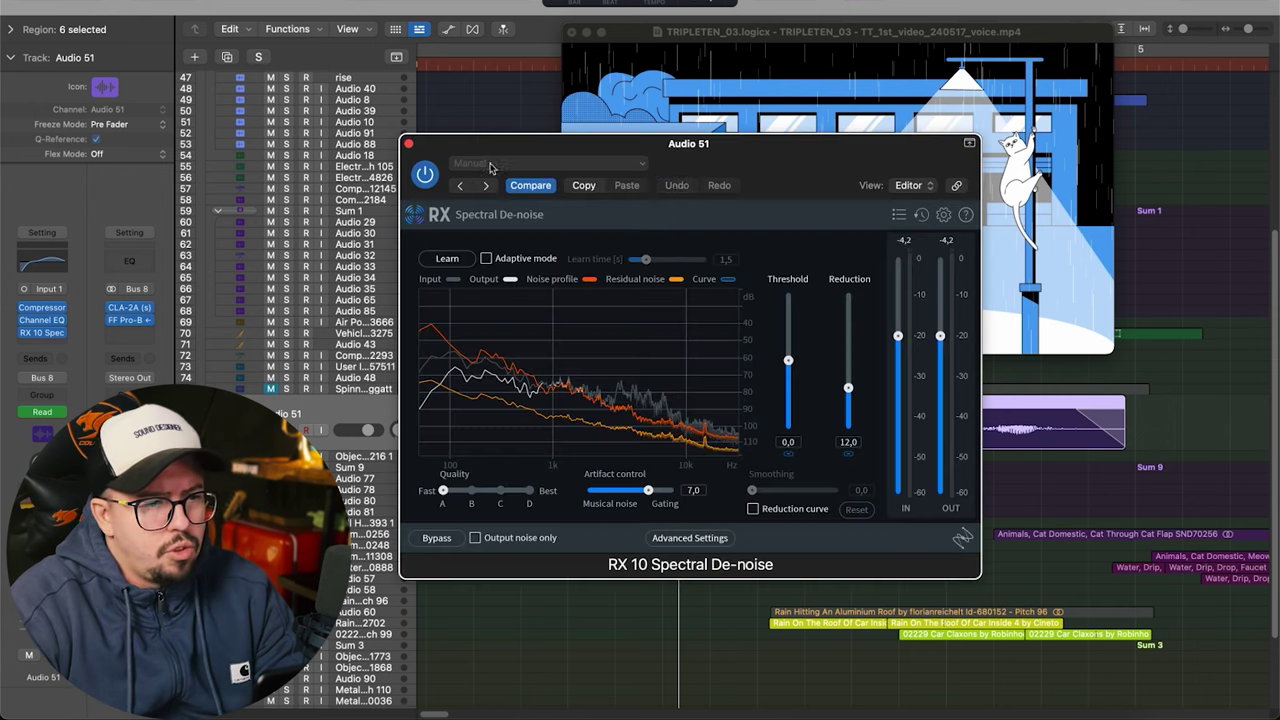
{"action": "left_click", "coordinate": [408, 143]}
{"action": "left_click", "coordinate": [572, 33]}
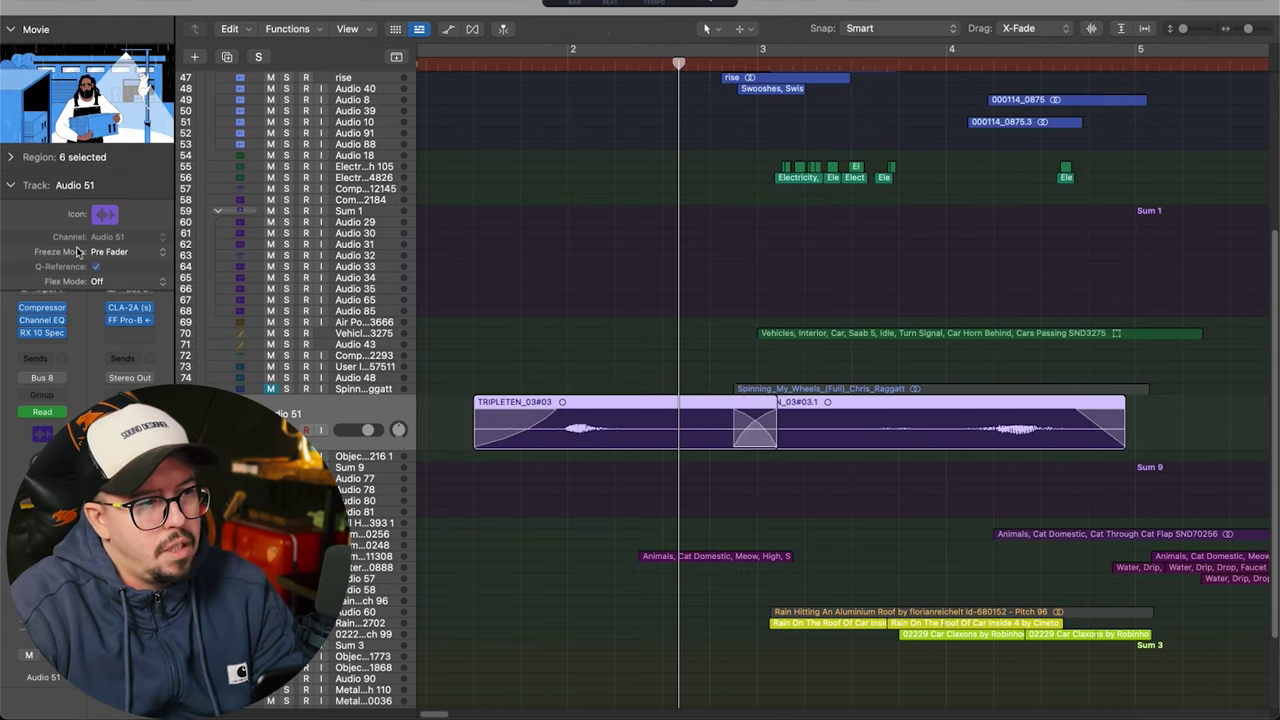
- Zoom out to show the selected Audio 51 regions and reopen the movie in a floating window clear of the early regions
{"action": "left_click_drag", "start_coordinate": [1187, 27], "coordinate": [1183, 28]}
{"action": "scroll", "coordinate": [840, 266], "scroll_direction": "down", "scroll_amount": 5}
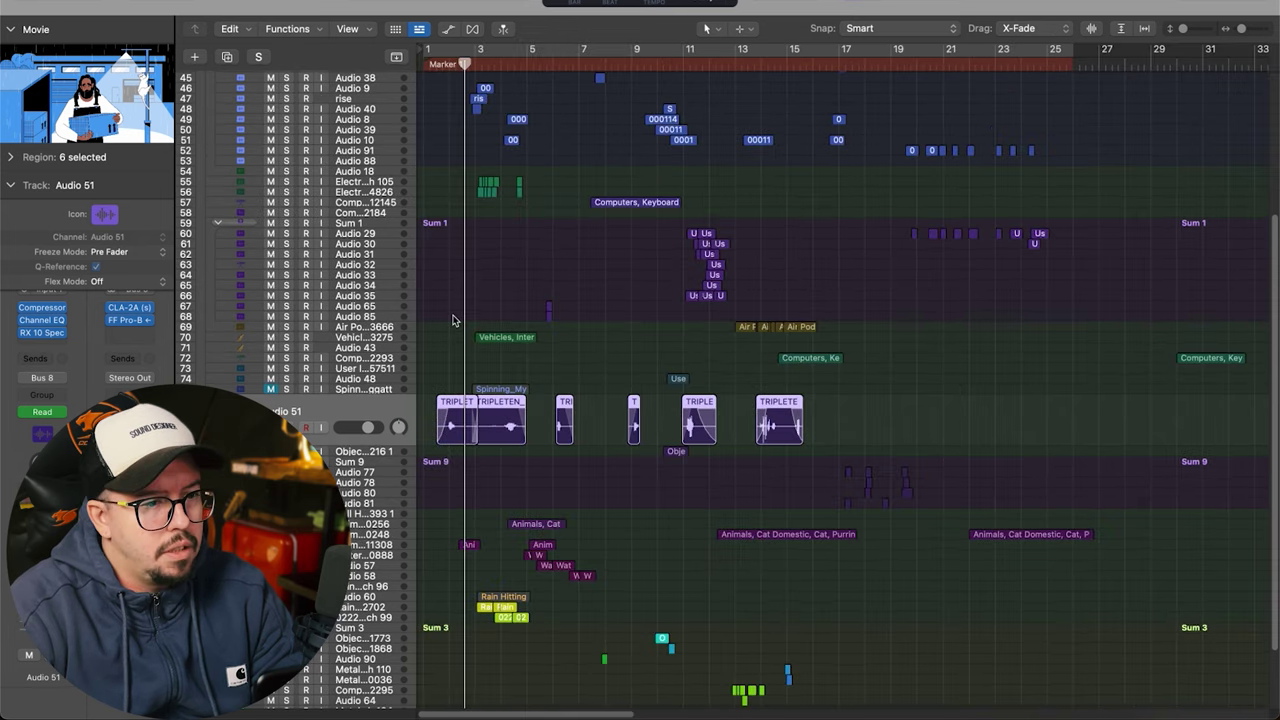
{"action": "scroll", "coordinate": [454, 320], "scroll_direction": "up", "scroll_amount": 3}
{"action": "double_click", "coordinate": [86, 96]}
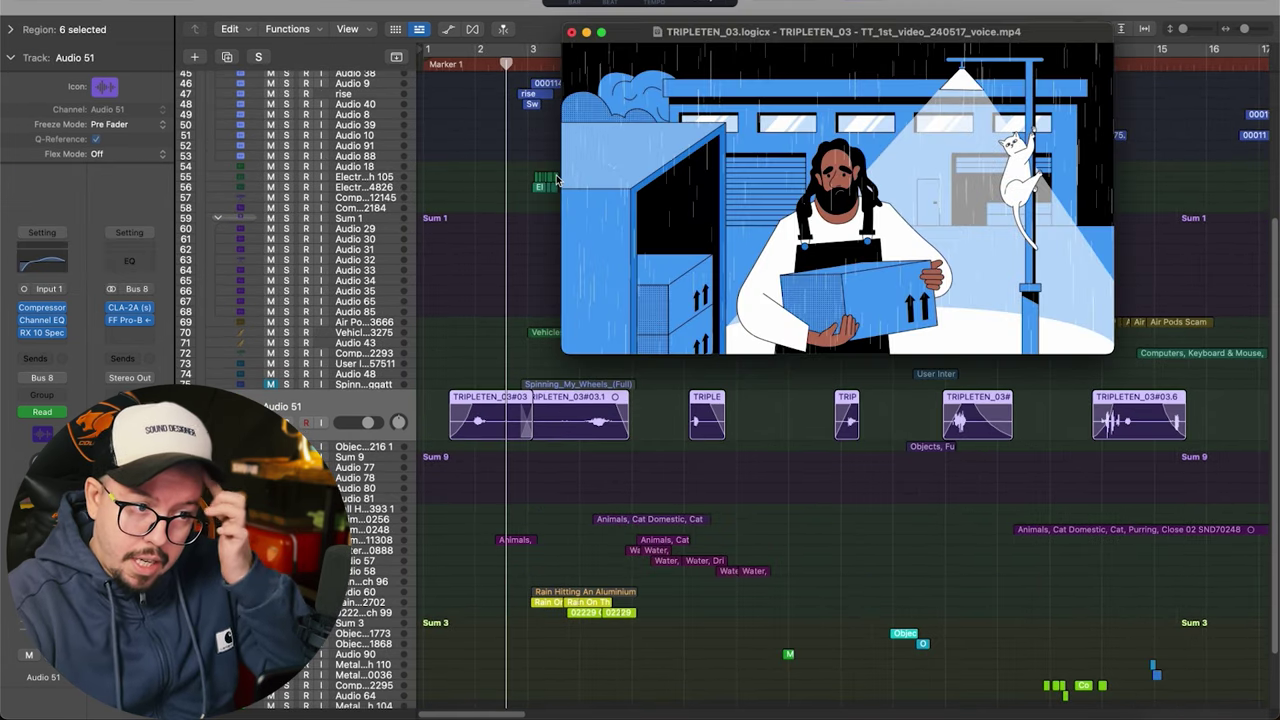
{"action": "left_click_drag", "start_coordinate": [628, 33], "coordinate": [780, 81]}
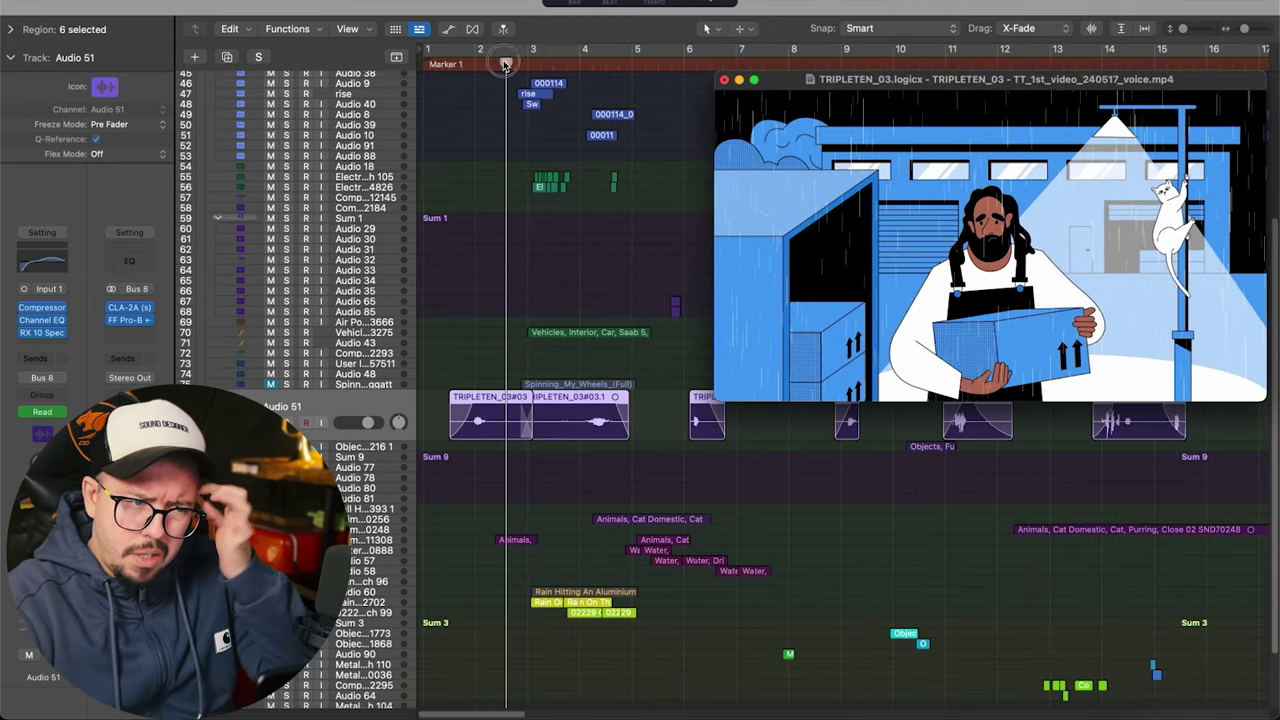
- Move the playhead back to just before bar 2 and play the box-carrying scene without solos
{"action": "left_click_drag", "start_coordinate": [507, 64], "coordinate": [462, 65]}
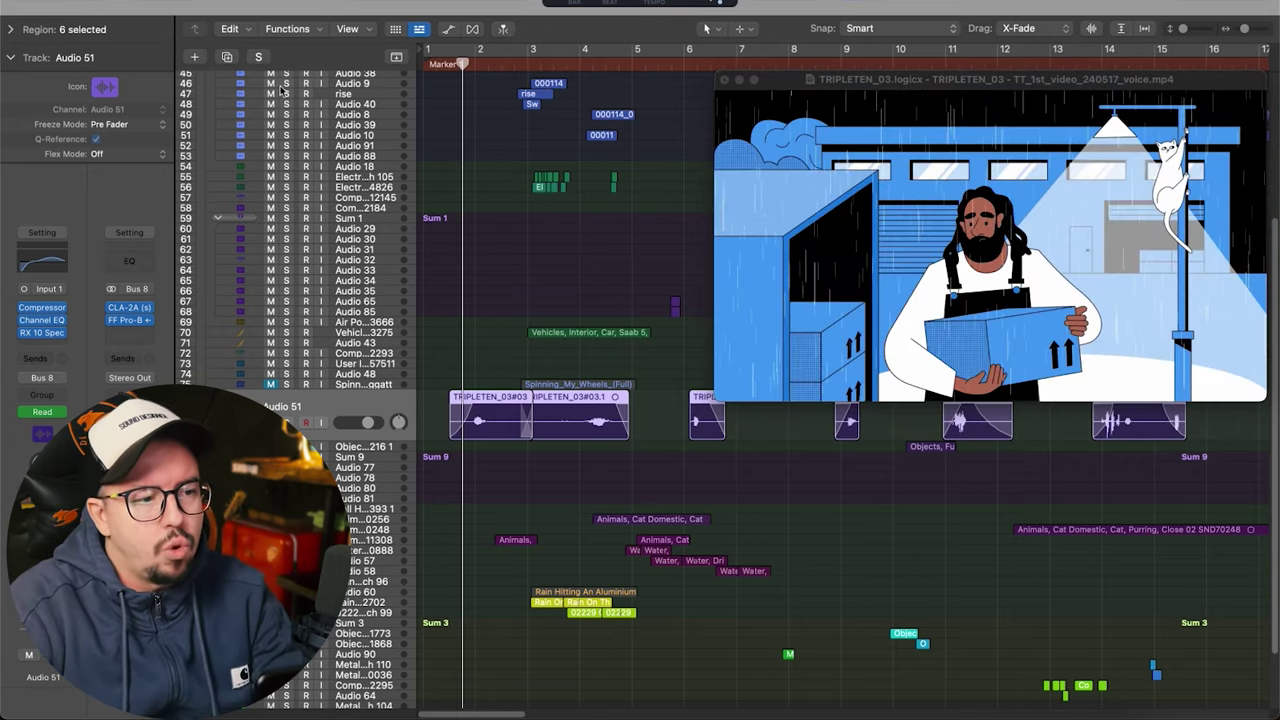
{"action": "left_click_drag", "start_coordinate": [1211, 241], "coordinate": [1092, 263]}
{"action": "left_click", "coordinate": [1180, 29]}
{"action": "key", "text": "space"}
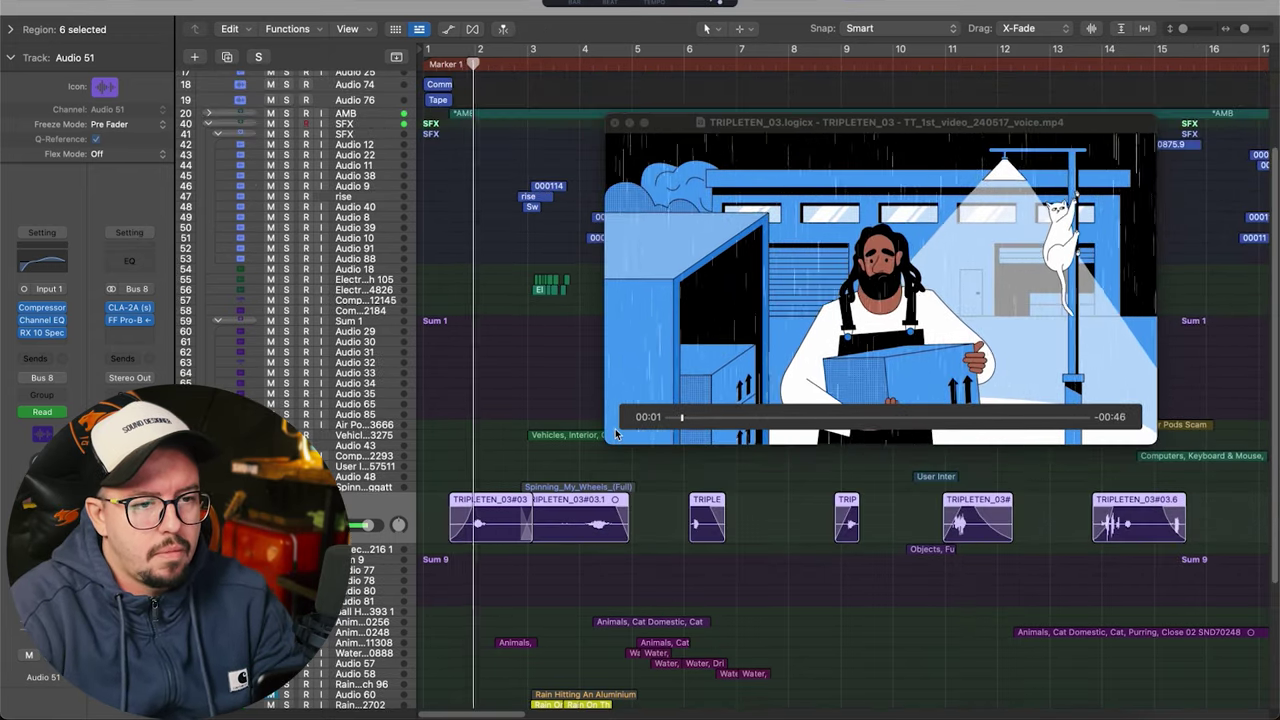
- Zoom in on the regions around bar 3, move the movie window aside and play through to the rainy car scene
{"action": "key", "text": "super+Right"}
{"action": "key", "text": "super+Right"}
{"action": "key", "text": "super+Right"}
{"action": "left_click_drag", "start_coordinate": [823, 294], "coordinate": [937, 155]}
{"action": "scroll", "coordinate": [588, 310], "scroll_direction": "down", "scroll_amount": 2}
{"action": "scroll", "coordinate": [585, 290], "scroll_direction": "right", "scroll_amount": 2}
{"action": "key", "text": "space"}
{"action": "left_click", "coordinate": [545, 108]}
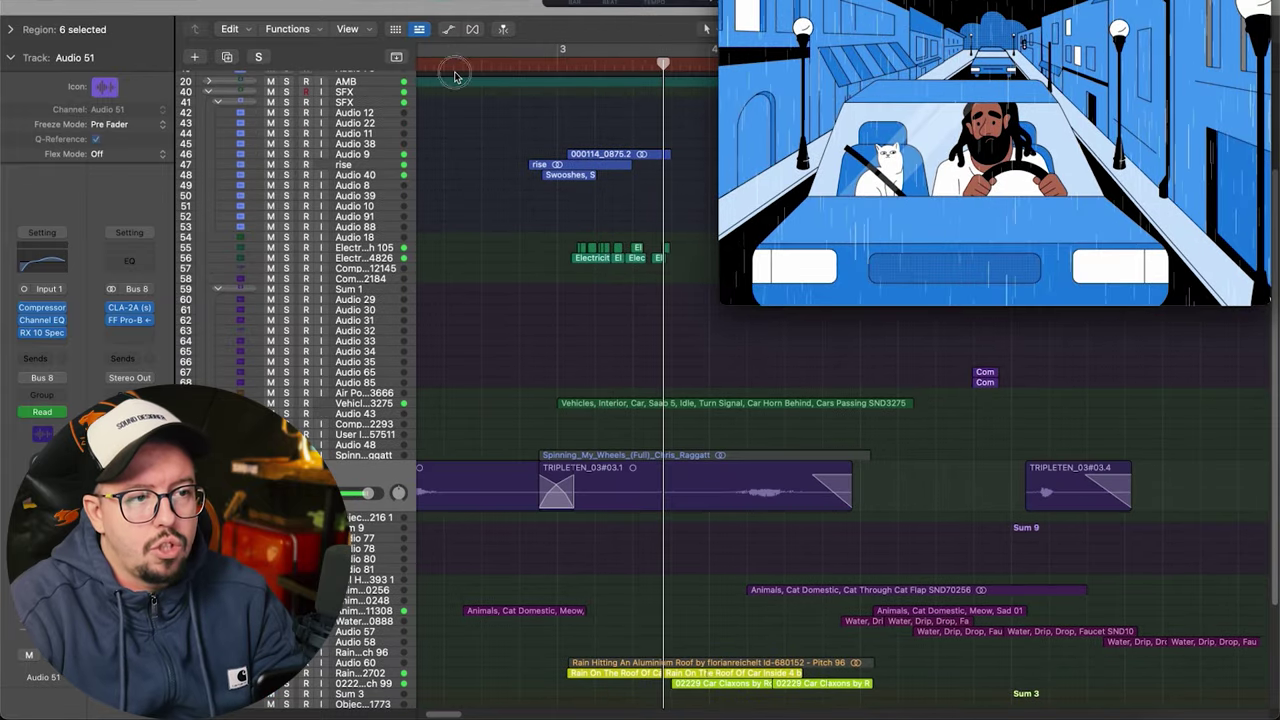
- Replay the transition from the box-carrying scene to the car scene, checking the rise, swoosh and electricity regions
{"action": "scroll", "coordinate": [460, 76], "scroll_direction": "left", "scroll_amount": 5}
{"action": "left_click_drag", "start_coordinate": [495, 66], "coordinate": [594, 63]}
{"action": "scroll", "coordinate": [600, 76], "scroll_direction": "right", "scroll_amount": 4}
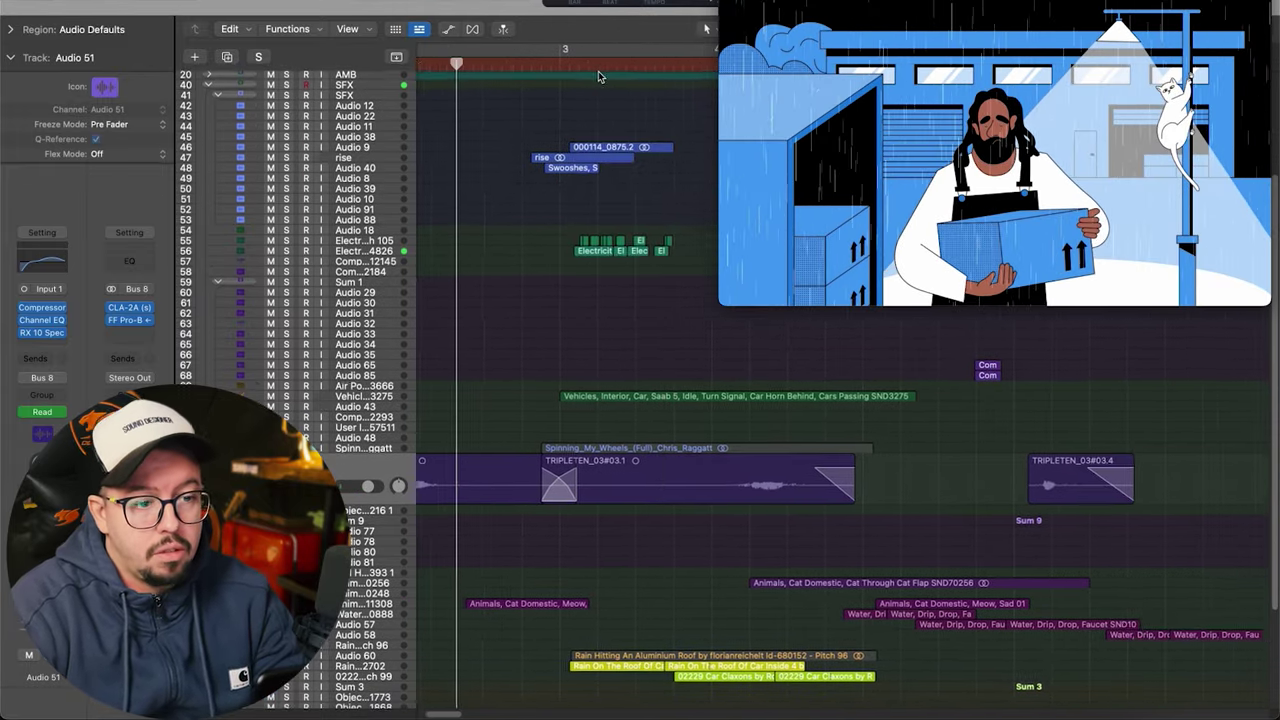
{"action": "scroll", "coordinate": [590, 76], "scroll_direction": "down", "scroll_amount": 1}
{"action": "left_click_drag", "start_coordinate": [514, 61], "coordinate": [613, 75]}
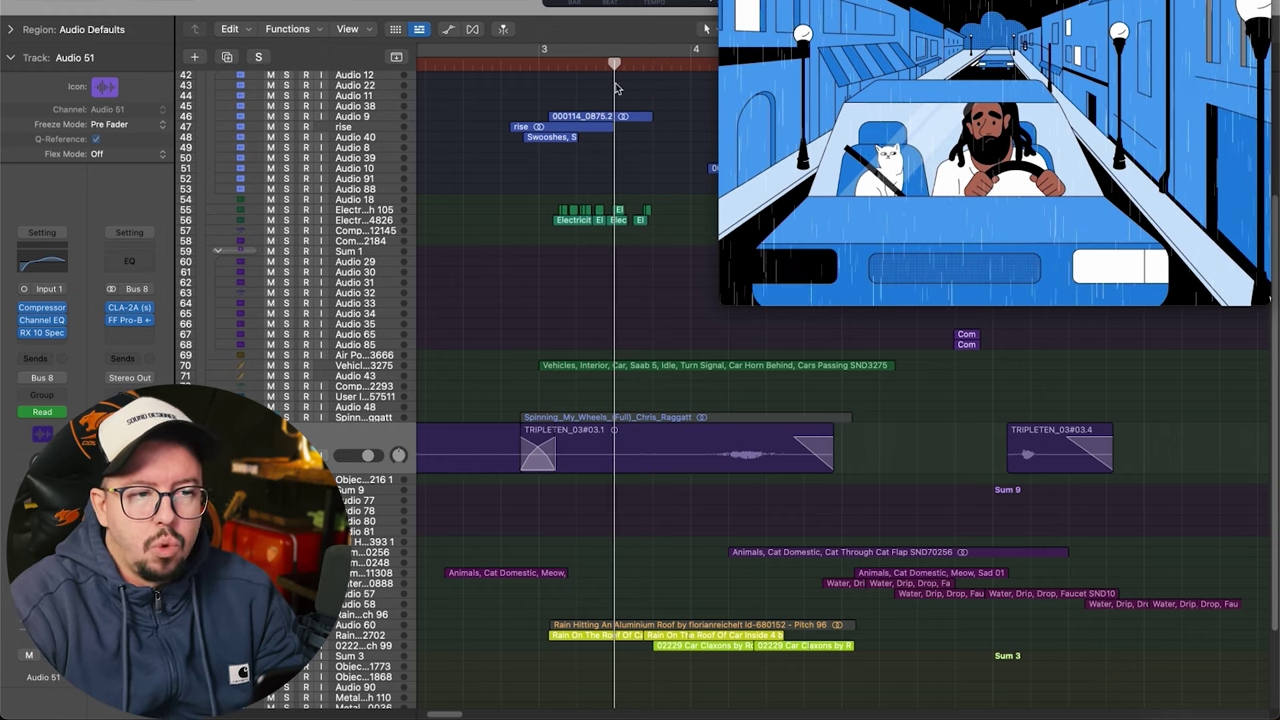
- Zoom out to bars 3 to 10 and reposition the movie window while reviewing the rain, car and cat regions
{"action": "key", "text": "super+Left"}
{"action": "scroll", "coordinate": [572, 132], "scroll_direction": "right", "scroll_amount": 3}
{"action": "scroll", "coordinate": [560, 87], "scroll_direction": "down", "scroll_amount": 5}
{"action": "left_click_drag", "start_coordinate": [902, 83], "coordinate": [752, 159]}
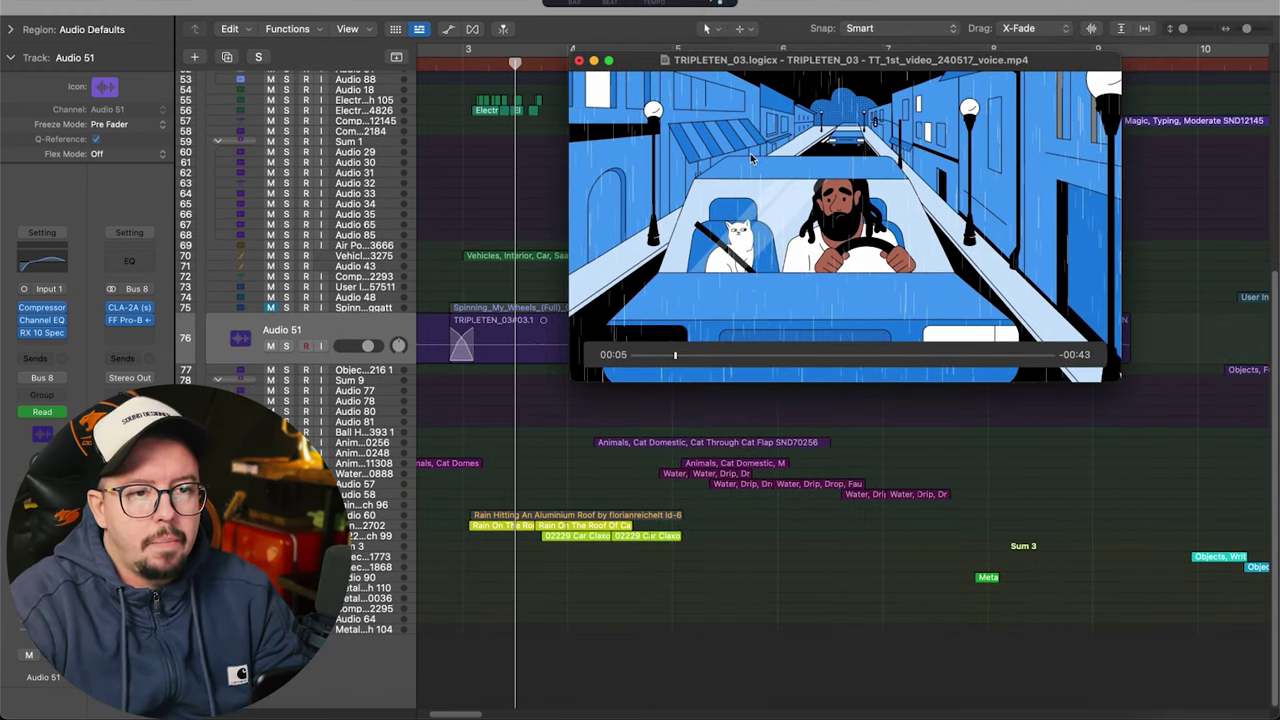
{"action": "left_click_drag", "start_coordinate": [990, 145], "coordinate": [987, 158]}
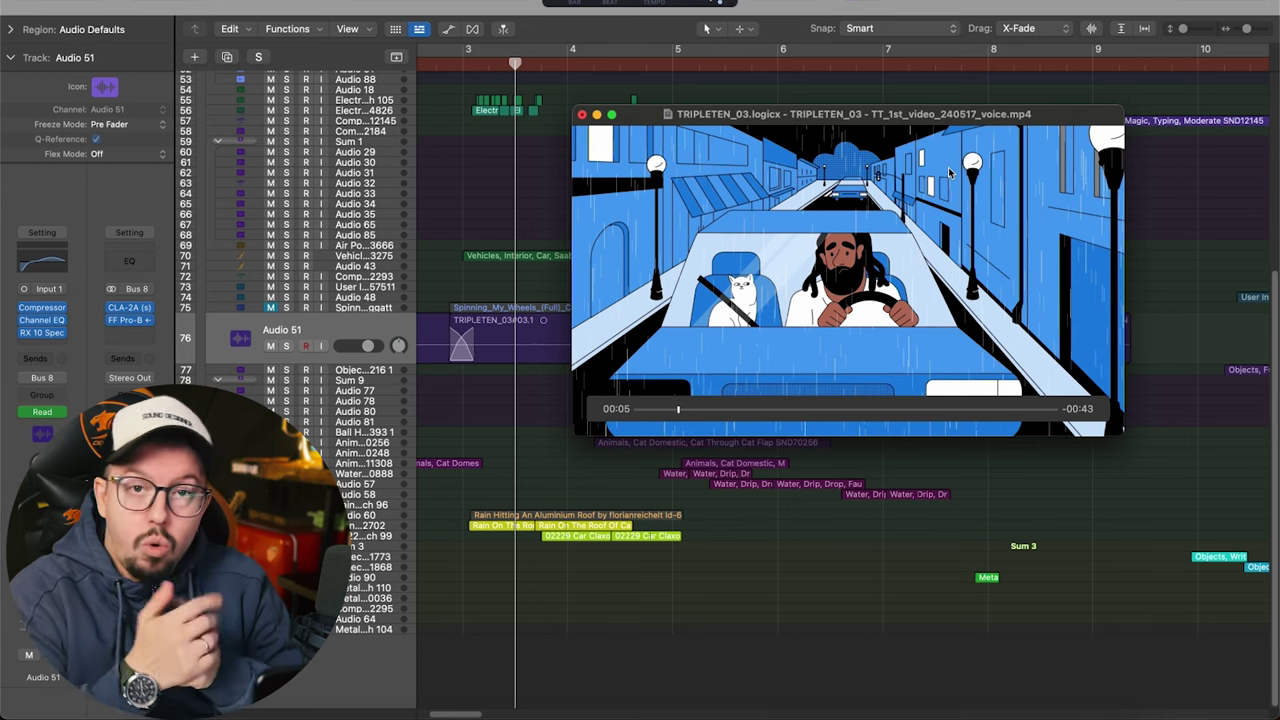
{"action": "left_click_drag", "start_coordinate": [1028, 175], "coordinate": [1018, 235]}
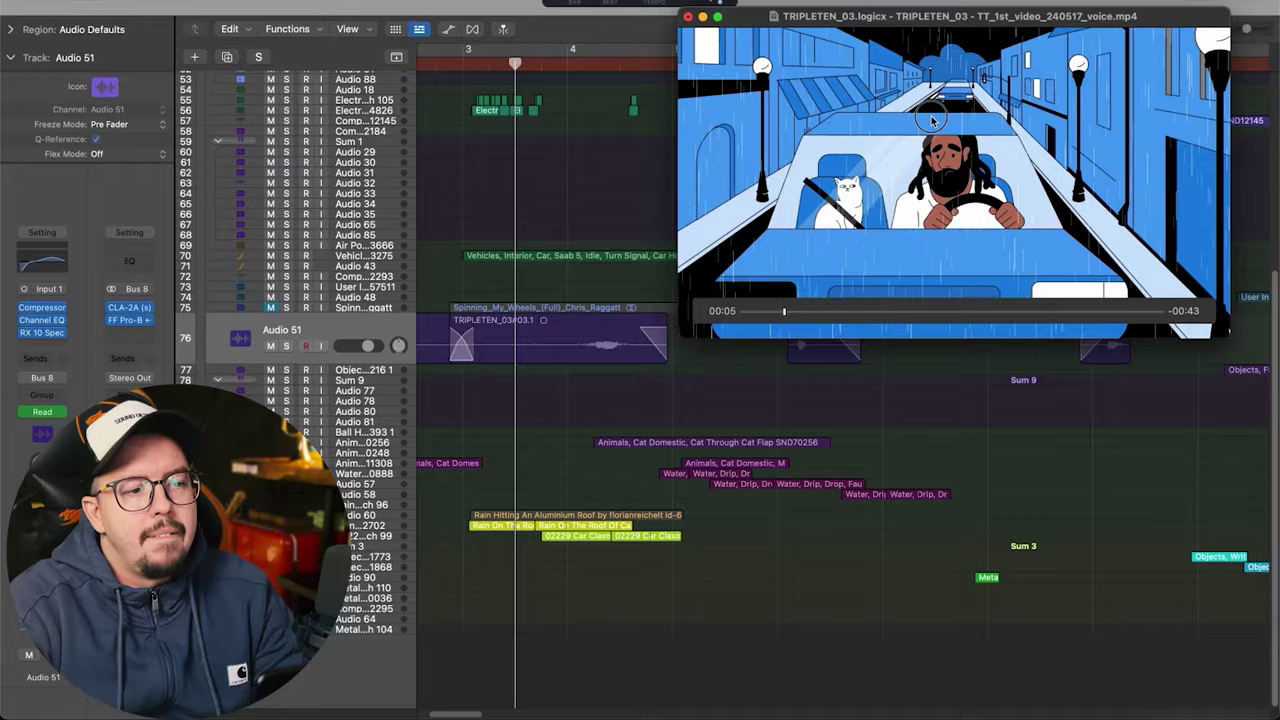
- Scrub through the car scene to just after bar 4, examining the vehicle, rain and car horn regions
{"action": "scroll", "coordinate": [546, 128], "scroll_direction": "up", "scroll_amount": 5}
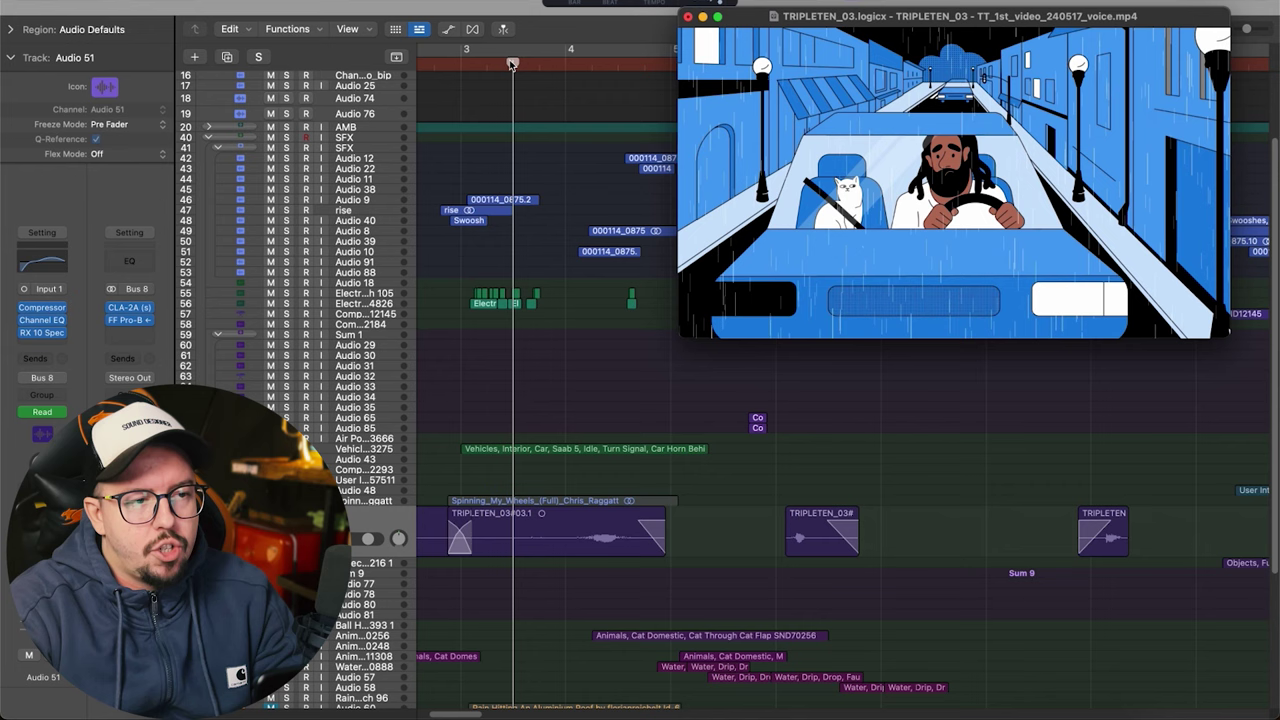
{"action": "left_click", "coordinate": [536, 62]}
{"action": "left_click_drag", "start_coordinate": [536, 62], "coordinate": [594, 62]}
{"action": "scroll", "coordinate": [565, 52], "scroll_direction": "down", "scroll_amount": 3}
{"action": "scroll", "coordinate": [574, 377], "scroll_direction": "down", "scroll_amount": 4}
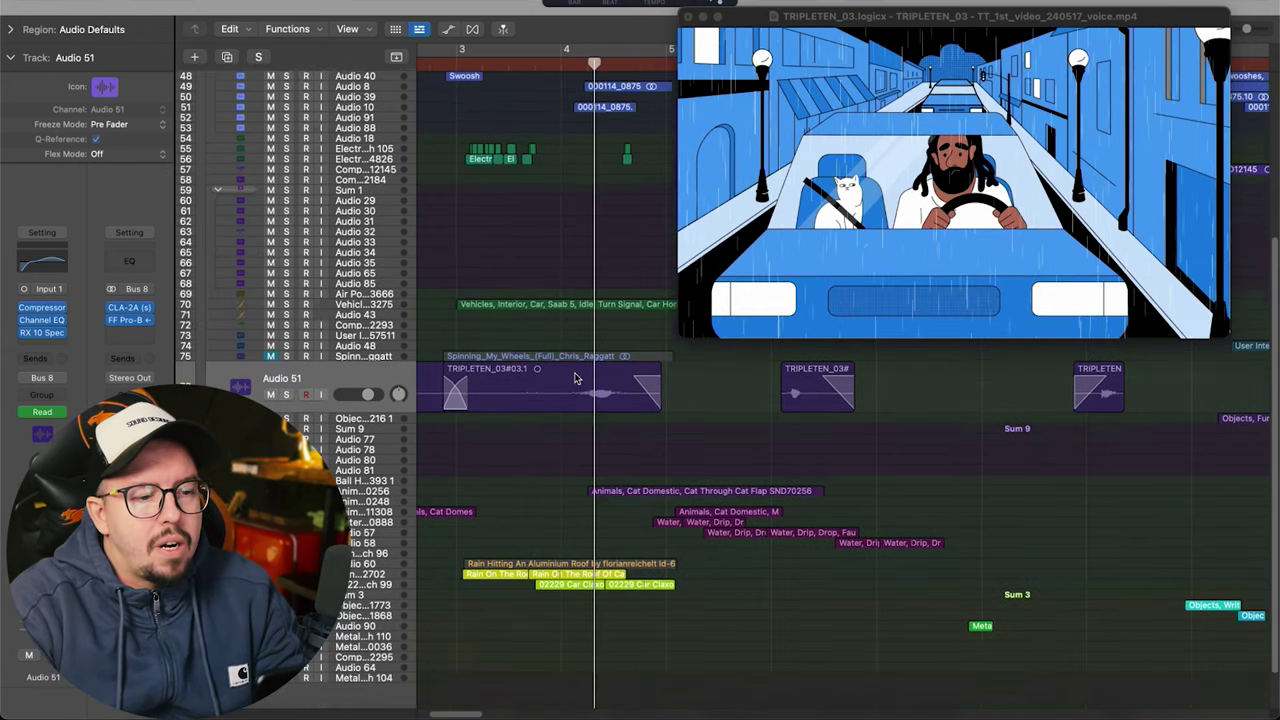
- Enlarge the track heights, move the movie window off the Audio 51 regions and widen the visible timeline to bar 14
{"action": "left_click_drag", "start_coordinate": [904, 243], "coordinate": [861, 316]}
{"action": "left_click_drag", "start_coordinate": [1183, 28], "coordinate": [1187, 31]}
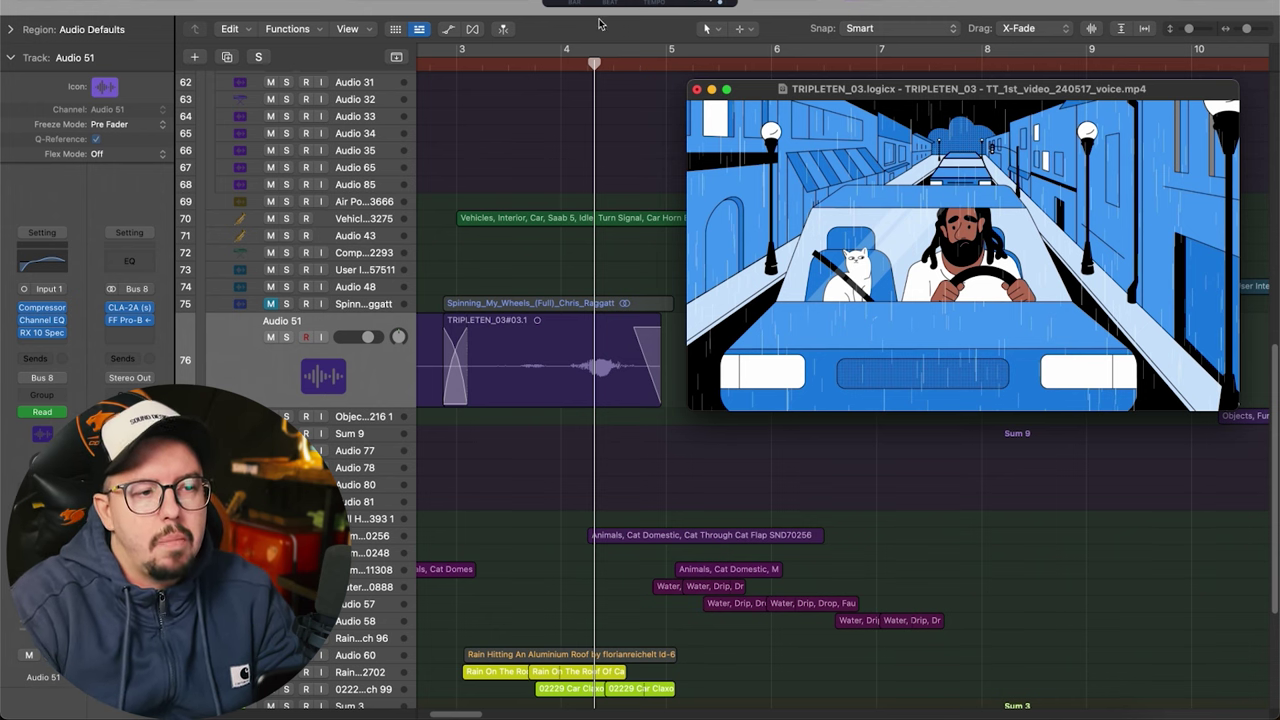
{"action": "left_click", "coordinate": [588, 88]}
{"action": "scroll", "coordinate": [586, 80], "scroll_direction": "down", "scroll_amount": 5}
{"action": "scroll", "coordinate": [588, 62], "scroll_direction": "up", "scroll_amount": 5}
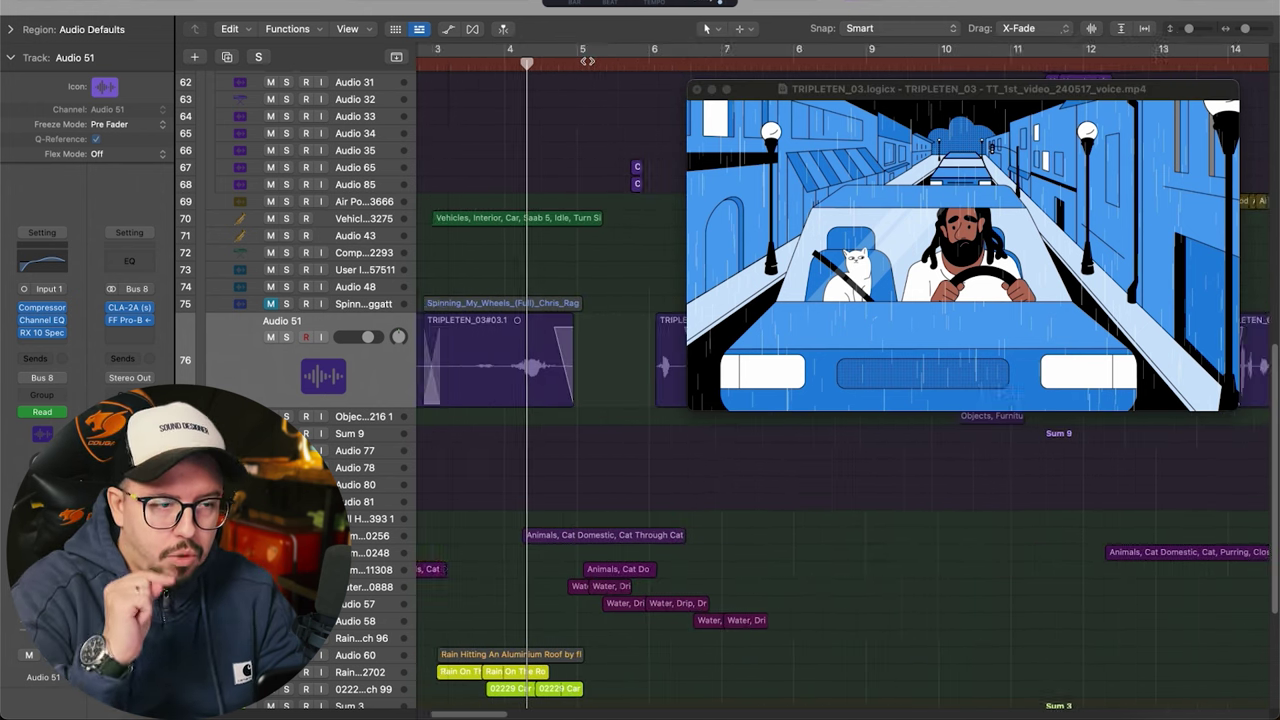
- Move the movie window higher and scrub through the car scene between bars 3 and 5, examining the rain and vehicle regions
{"action": "scroll", "coordinate": [588, 62], "scroll_direction": "left", "scroll_amount": 3}
{"action": "left_click_drag", "start_coordinate": [760, 93], "coordinate": [795, 62]}
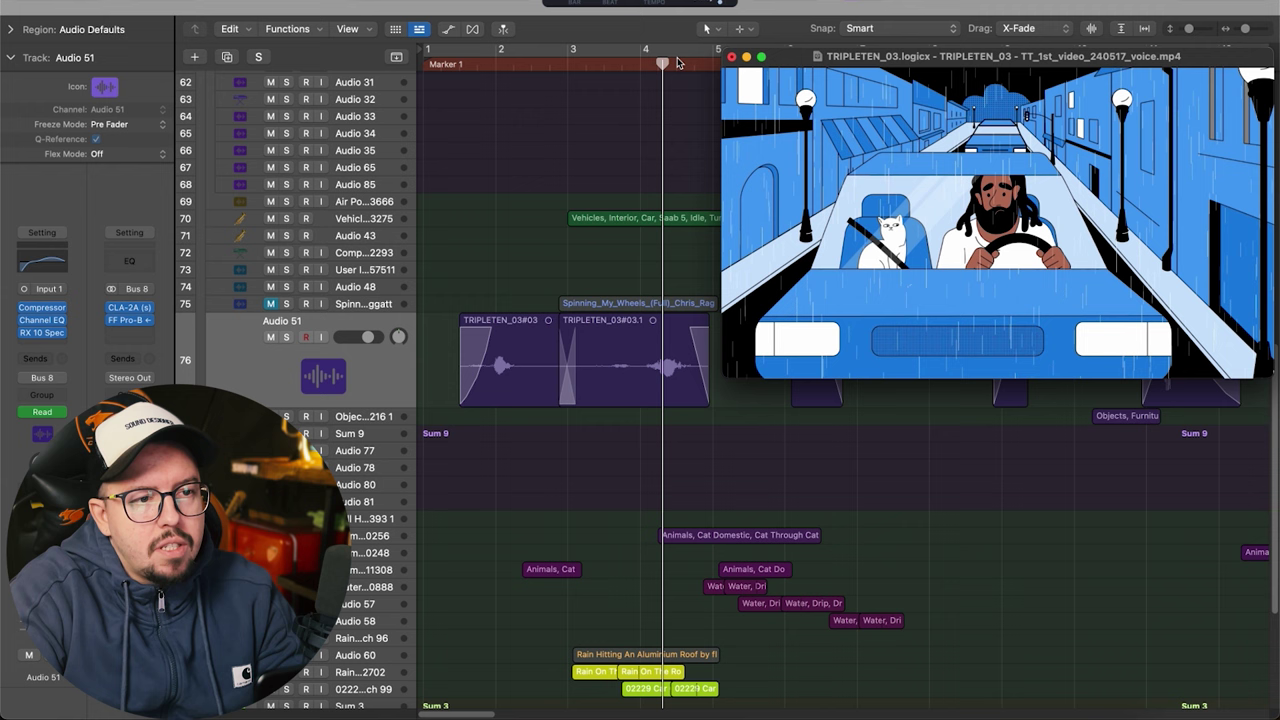
{"action": "left_click_drag", "start_coordinate": [658, 65], "coordinate": [598, 70]}
{"action": "scroll", "coordinate": [622, 93], "scroll_direction": "right", "scroll_amount": 5}
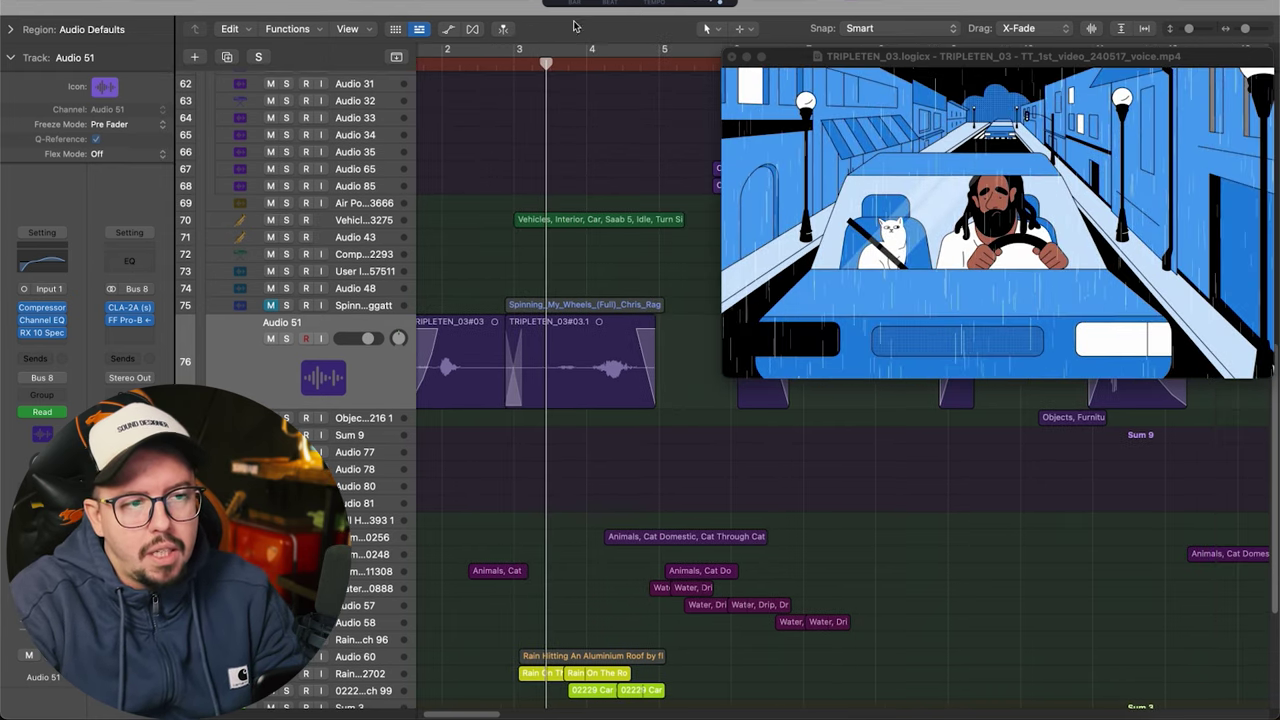
{"action": "left_click_drag", "start_coordinate": [502, 64], "coordinate": [580, 66]}
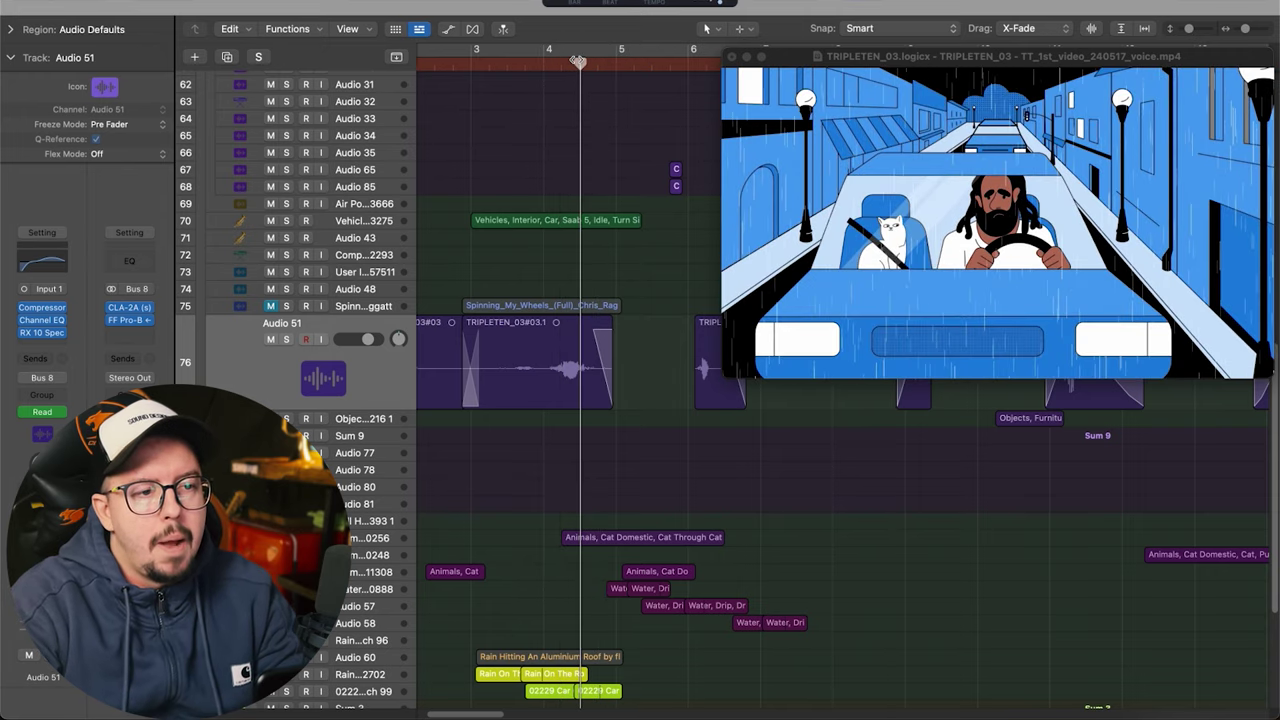
{"action": "mouse_move", "coordinate": [585, 60]}
{"action": "left_mouse_down"}
{"action": "mouse_move", "coordinate": [596, 62]}
{"action": "mouse_move", "coordinate": [581, 63]}
{"action": "left_mouse_up"}
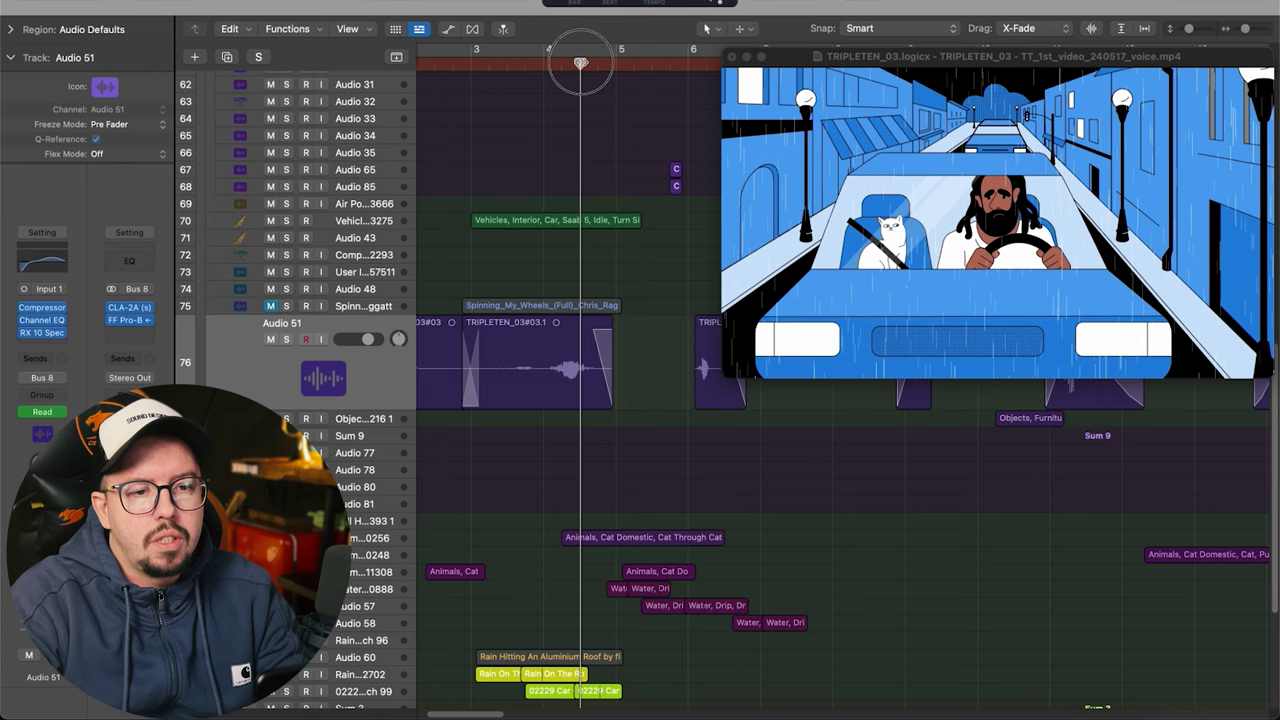
- Dismiss the ruler's context menu, reposition the movie window and reduce the track heights around the start of the kitchen scene
{"action": "right_click", "coordinate": [600, 62]}
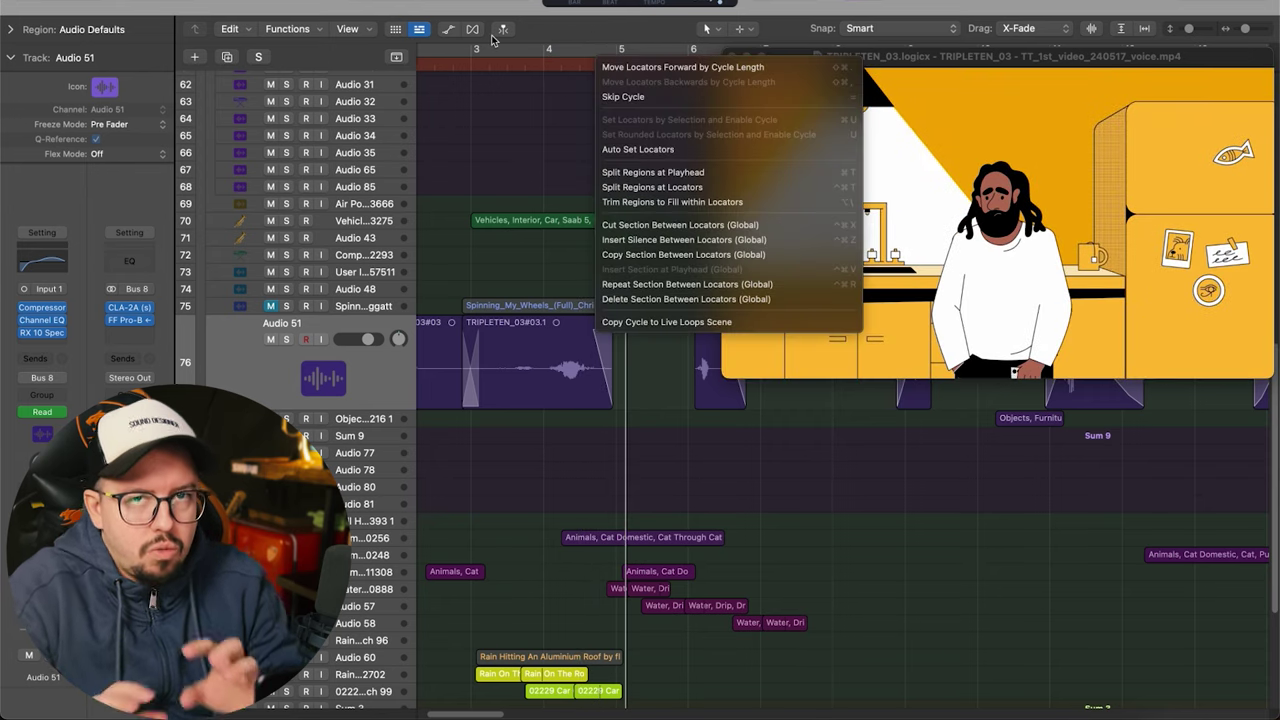
{"action": "left_click", "coordinate": [546, 128]}
{"action": "left_click_drag", "start_coordinate": [960, 57], "coordinate": [936, 100]}
{"action": "left_click_drag", "start_coordinate": [1188, 32], "coordinate": [1185, 34]}
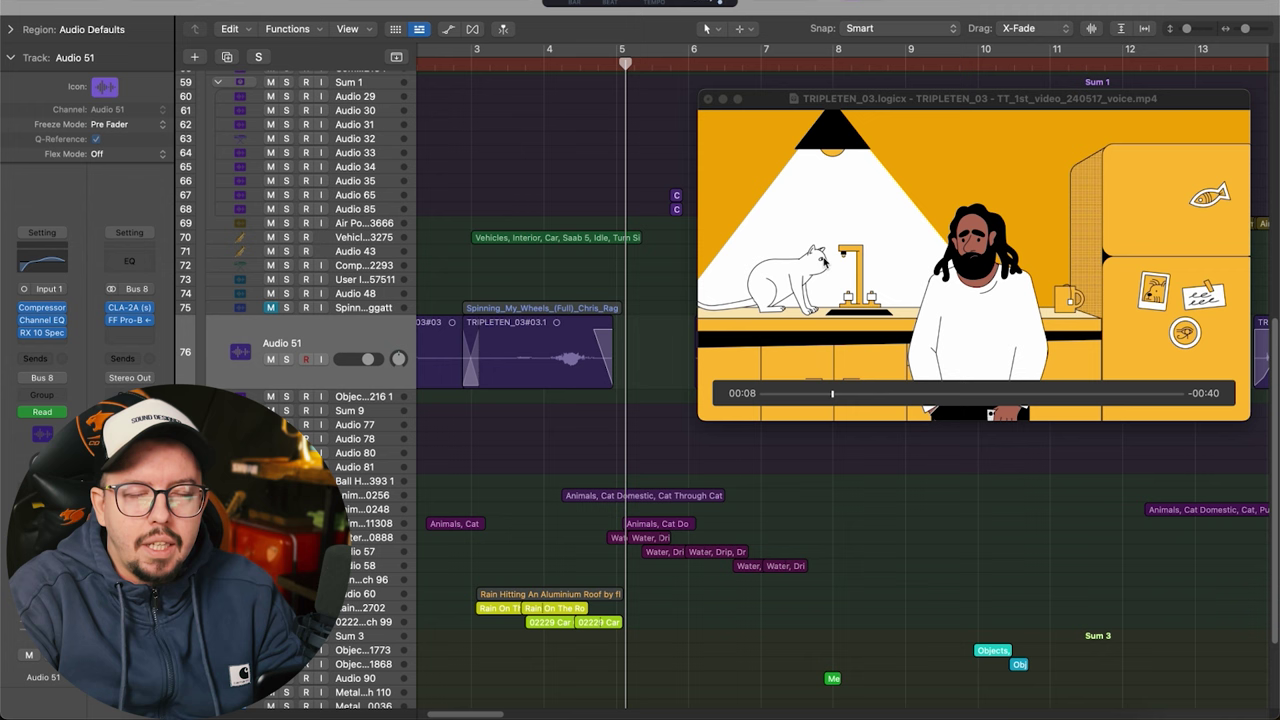
{"action": "left_click_drag", "start_coordinate": [900, 98], "coordinate": [883, 8]}
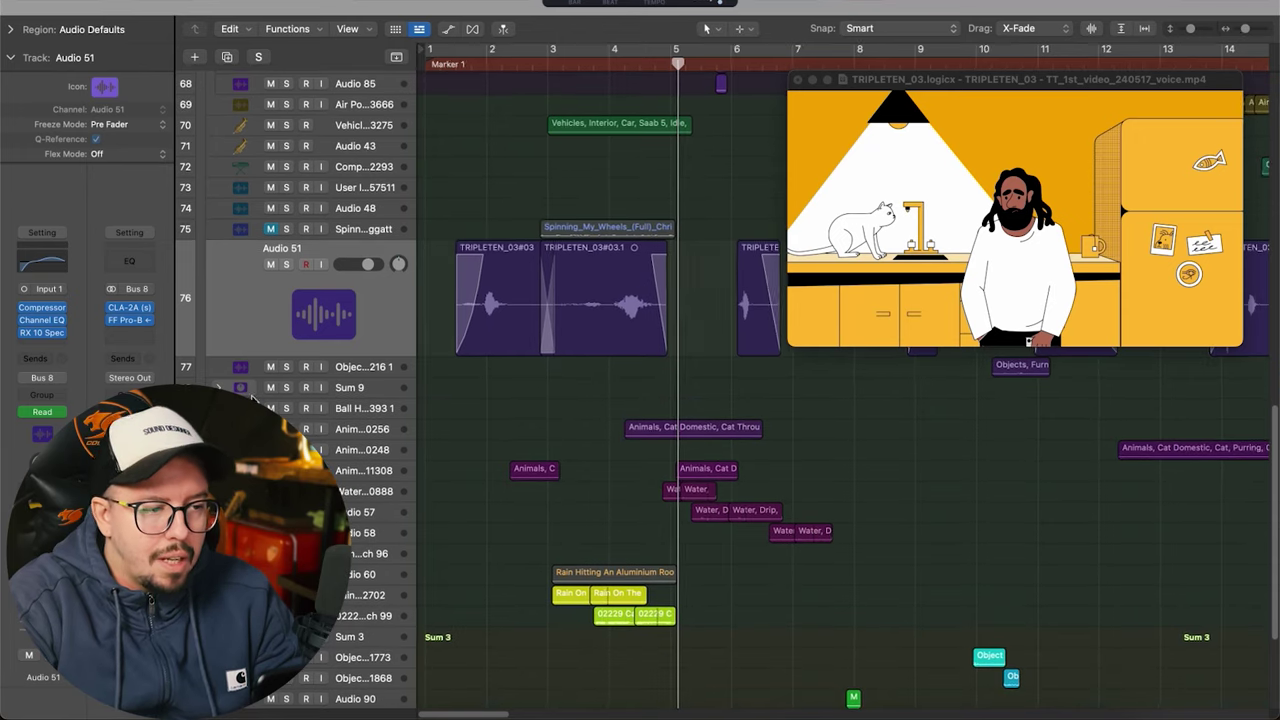
- Zoom out the timeline and scrub the soloed SFX tracks through the kitchen scene from about bar 5 to just after bar 7
{"action": "key", "text": "super+Left"}
{"action": "key", "text": "super+Left"}
{"action": "key", "text": "super+Left"}
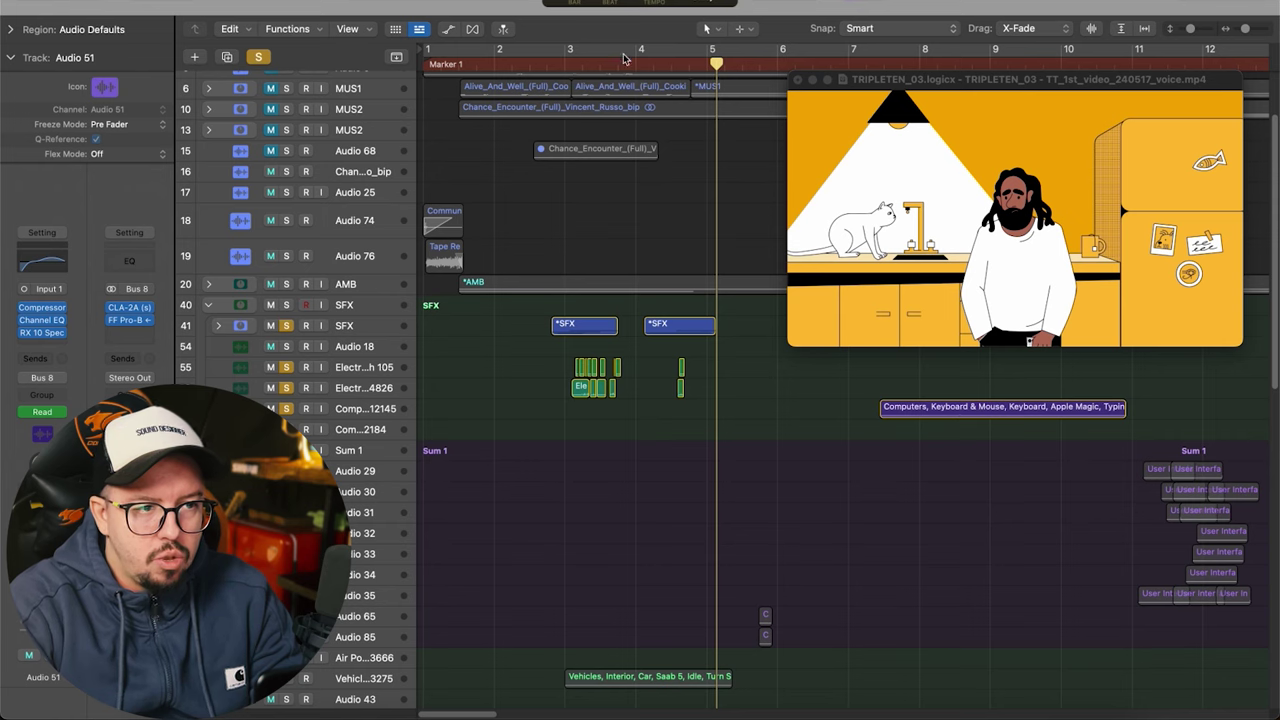
{"action": "left_click_drag", "start_coordinate": [623, 59], "coordinate": [694, 71]}
{"action": "scroll", "coordinate": [664, 77], "scroll_direction": "right", "scroll_amount": 2}
{"action": "scroll", "coordinate": [609, 62], "scroll_direction": "right", "scroll_amount": 3}
{"action": "left_click", "coordinate": [600, 61]}
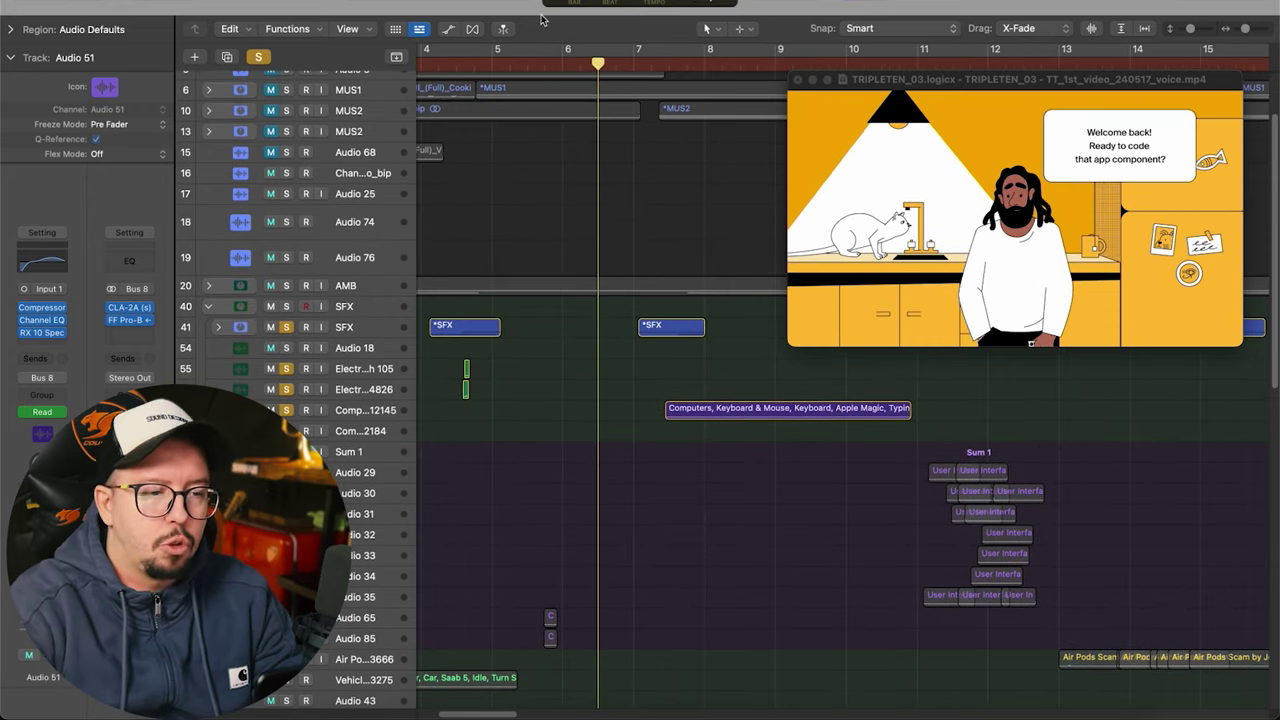
{"action": "left_click_drag", "start_coordinate": [599, 64], "coordinate": [655, 64]}
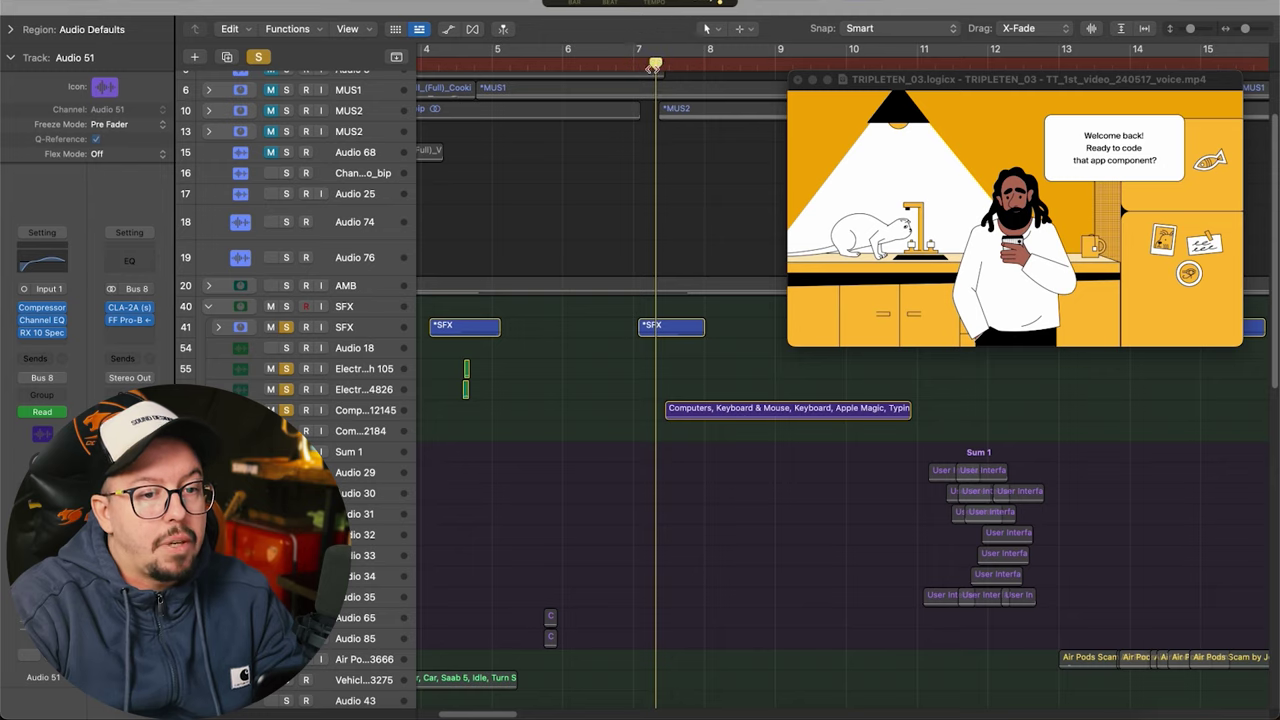
- Zoom in around bar 8 and scrub through the laptop scene, examining the keyboard typing region against the picture
{"action": "scroll", "coordinate": [629, 175], "scroll_direction": "down", "scroll_amount": 5}
{"action": "scroll", "coordinate": [500, 115], "scroll_direction": "right", "scroll_amount": 2}
{"action": "scroll", "coordinate": [478, 99], "scroll_direction": "up", "scroll_amount": 5}
{"action": "left_click_drag", "start_coordinate": [461, 66], "coordinate": [558, 63]}
{"action": "scroll", "coordinate": [483, 66], "scroll_direction": "up", "scroll_amount": 5}
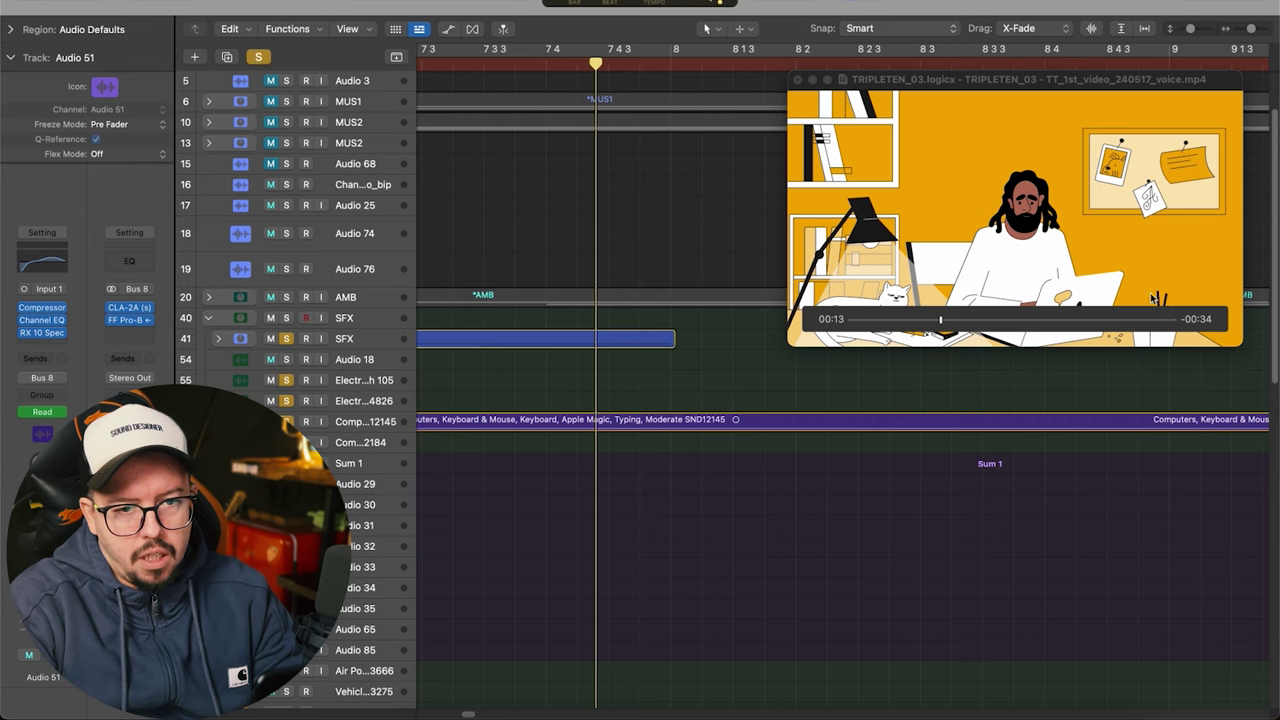
{"action": "left_click_drag", "start_coordinate": [642, 66], "coordinate": [695, 66]}
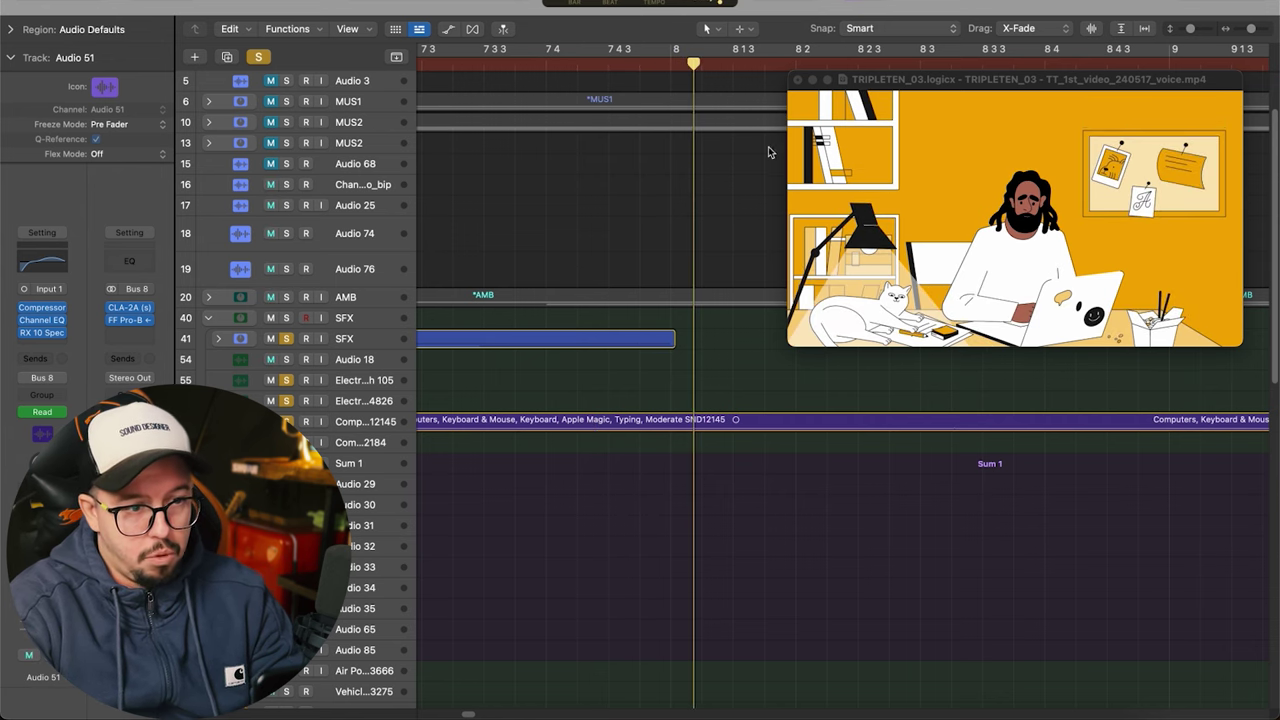
- Widen the visible timeline and check playback of the soloed keyboard typing region in the laptop scene
{"action": "key", "text": "super+Left"}
{"action": "key", "text": "super+Left"}
{"action": "key", "text": "super+Left"}
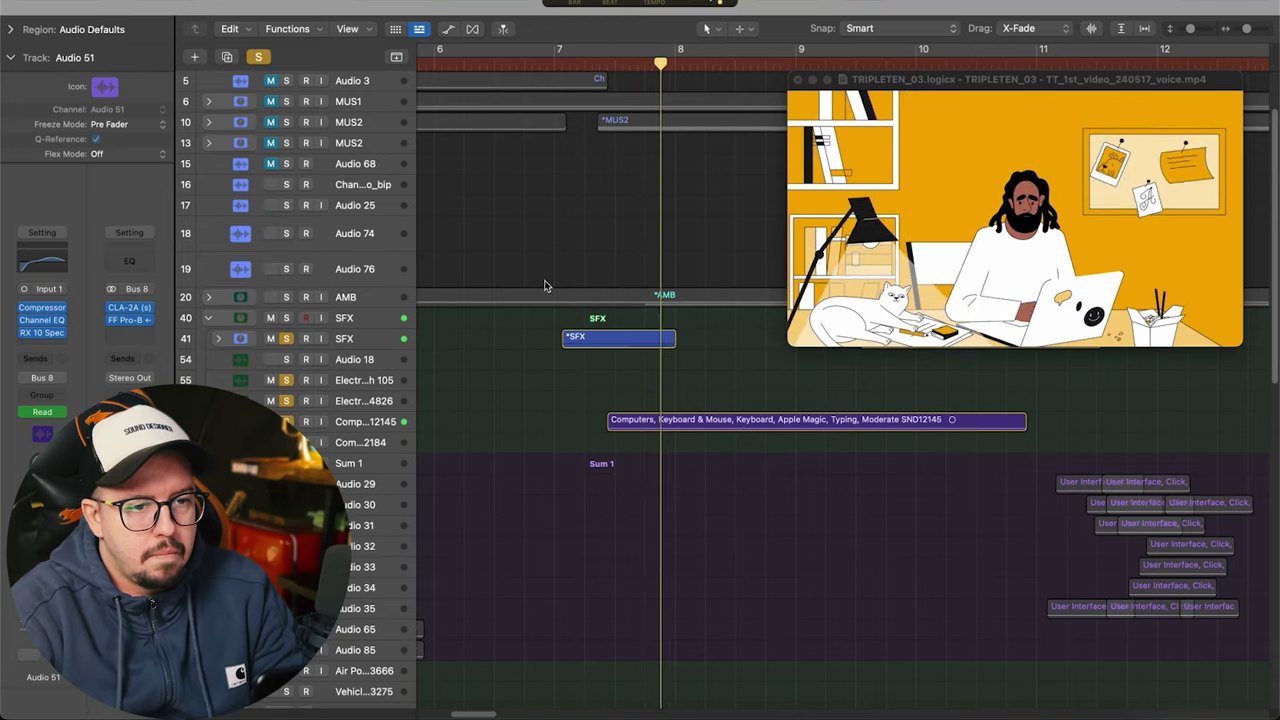
{"action": "key", "text": "super+Left"}
{"action": "key", "text": "super+Left"}
{"action": "key", "text": "super+Left"}
{"action": "scroll", "coordinate": [765, 410], "scroll_direction": "right", "scroll_amount": 1}
{"action": "key", "text": "space"}
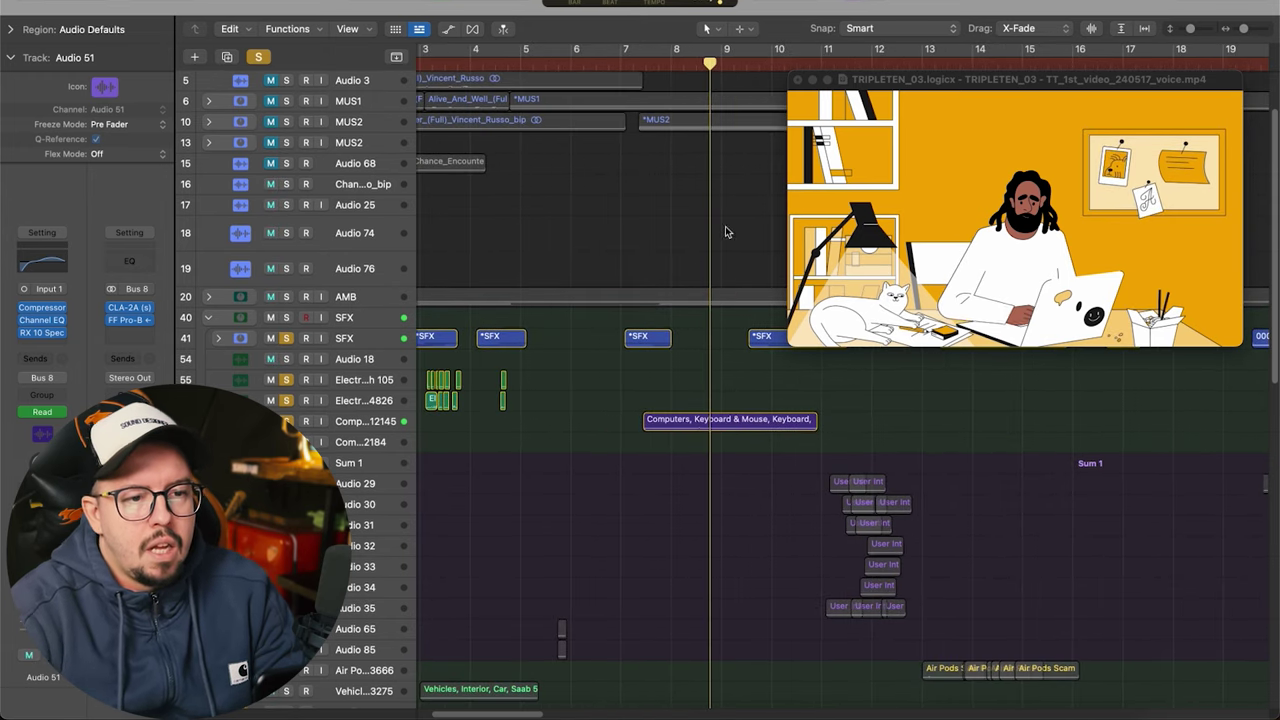
- Scrub back over the keyboard typing region from just after bar 8 to between bars 7 and 8
{"action": "scroll", "coordinate": [706, 192], "scroll_direction": "right", "scroll_amount": 2}
{"action": "key", "text": "super+Right"}
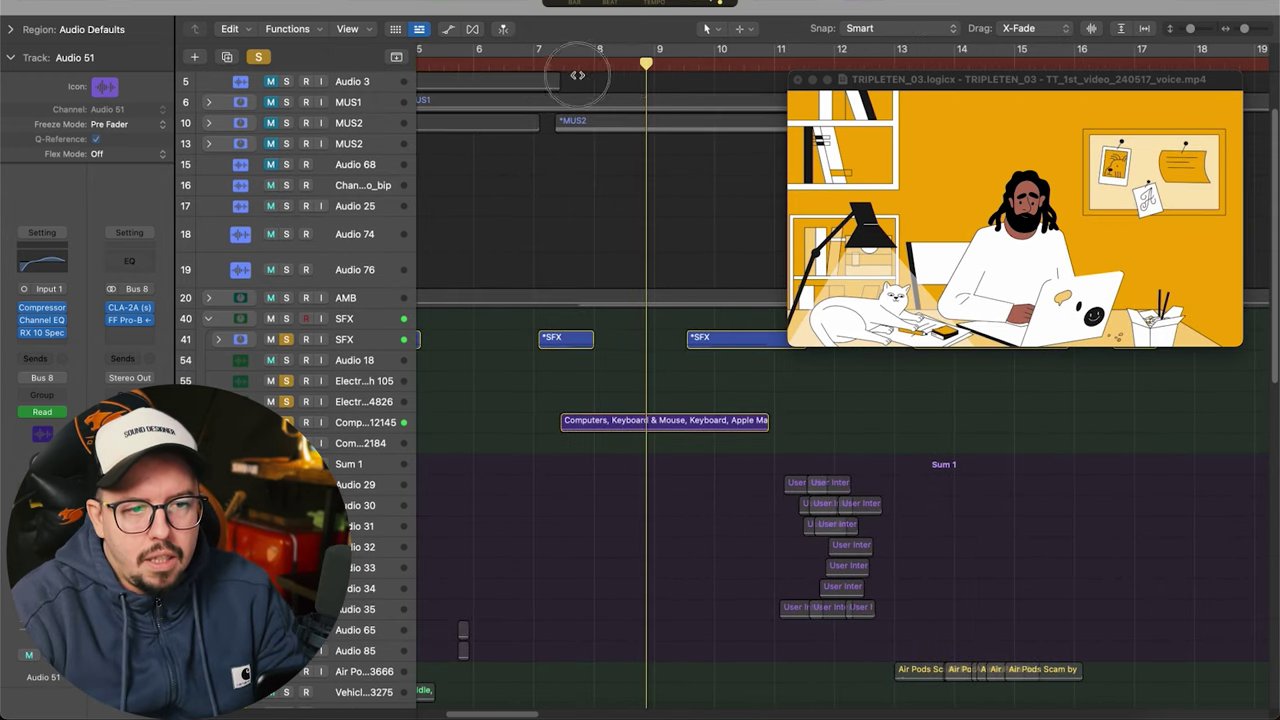
{"action": "left_click", "coordinate": [609, 80]}
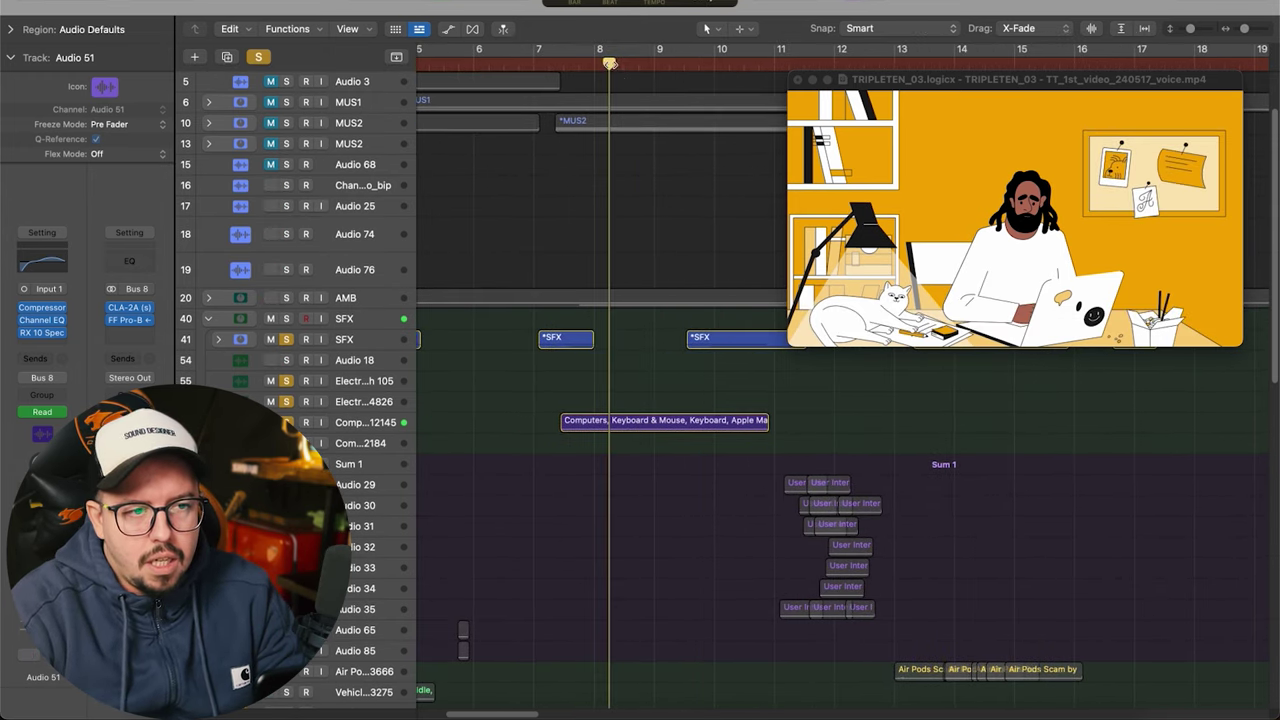
{"action": "left_click_drag", "start_coordinate": [609, 64], "coordinate": [578, 137]}
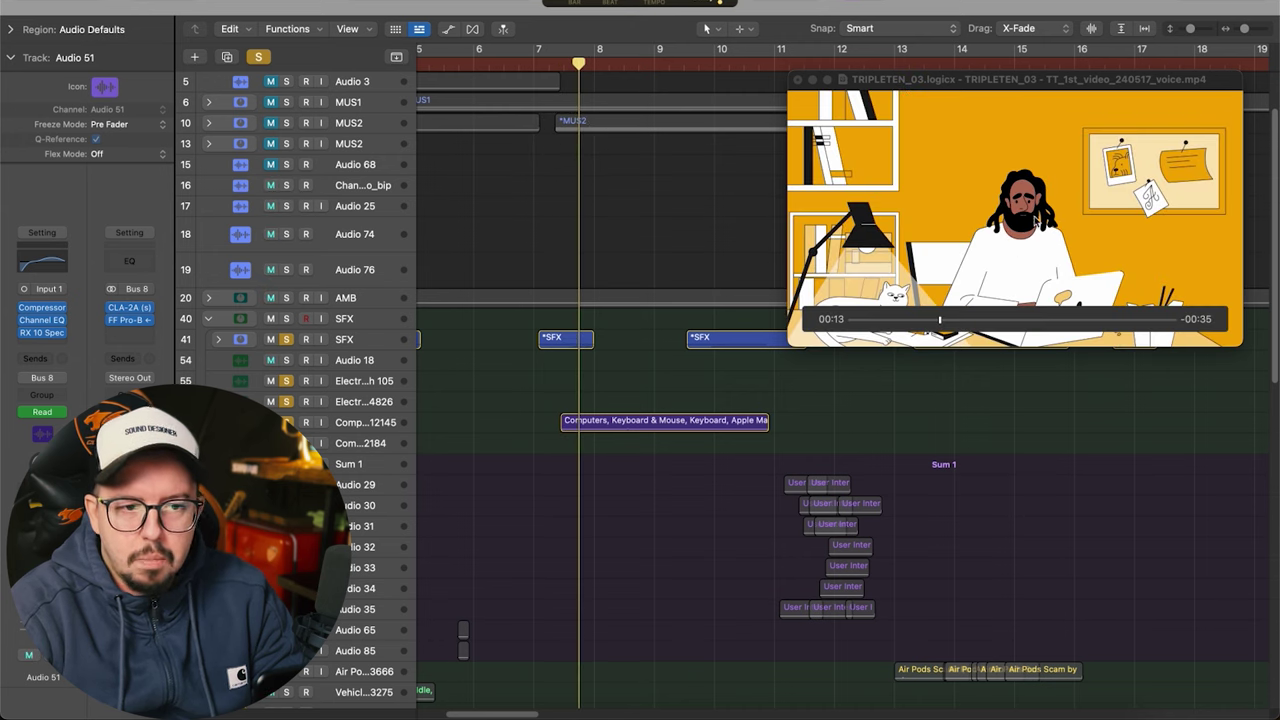
- Return the playhead to the kitchen scene just before bar 6, turn off the track solos and play the full mix
{"action": "left_click", "coordinate": [458, 62]}
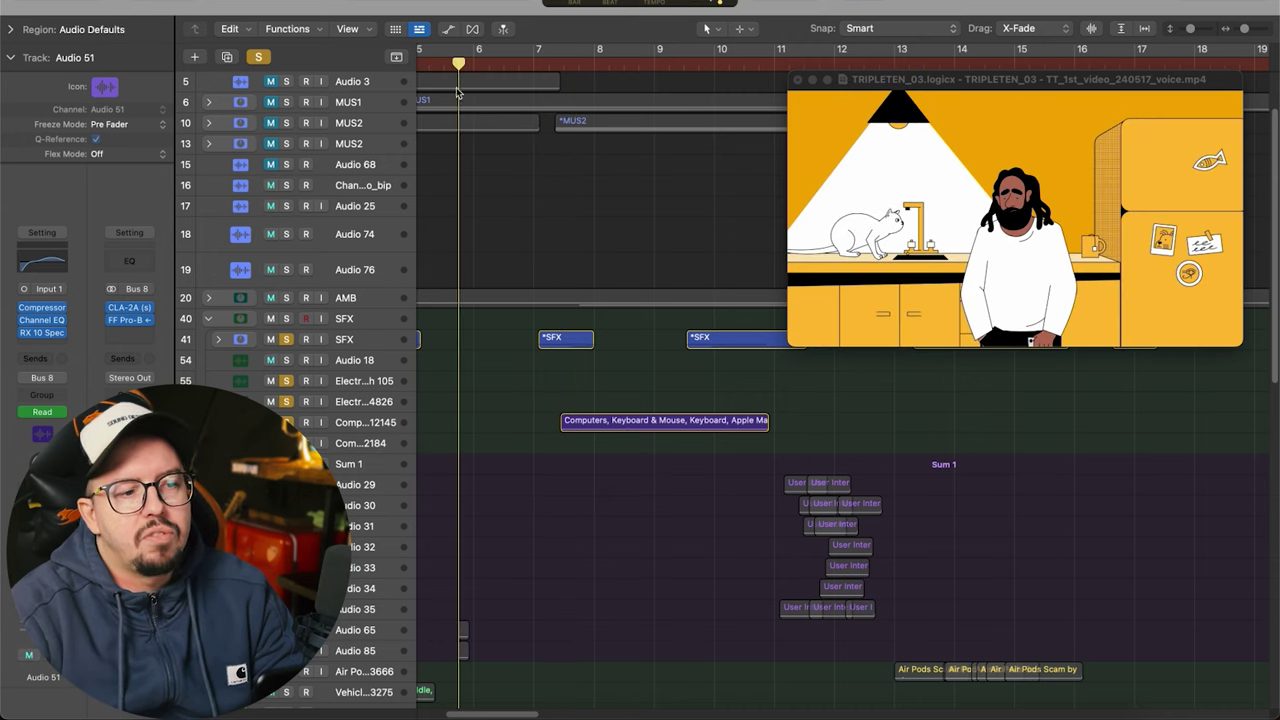
{"action": "left_click", "coordinate": [259, 57]}
{"action": "key", "text": "space"}
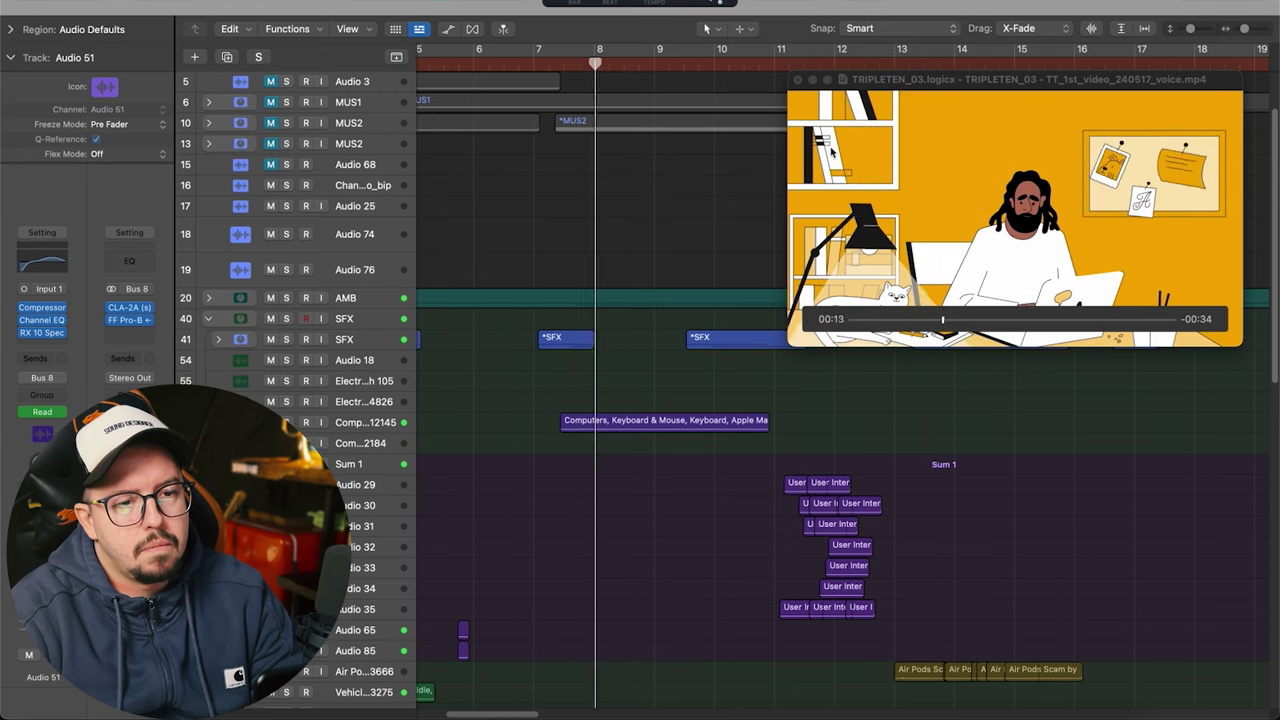
- Look through the SFX tracks down to the Sum 3 stack, examining the regions around bar 8
{"action": "scroll", "coordinate": [680, 220], "scroll_direction": "down", "scroll_amount": 10}
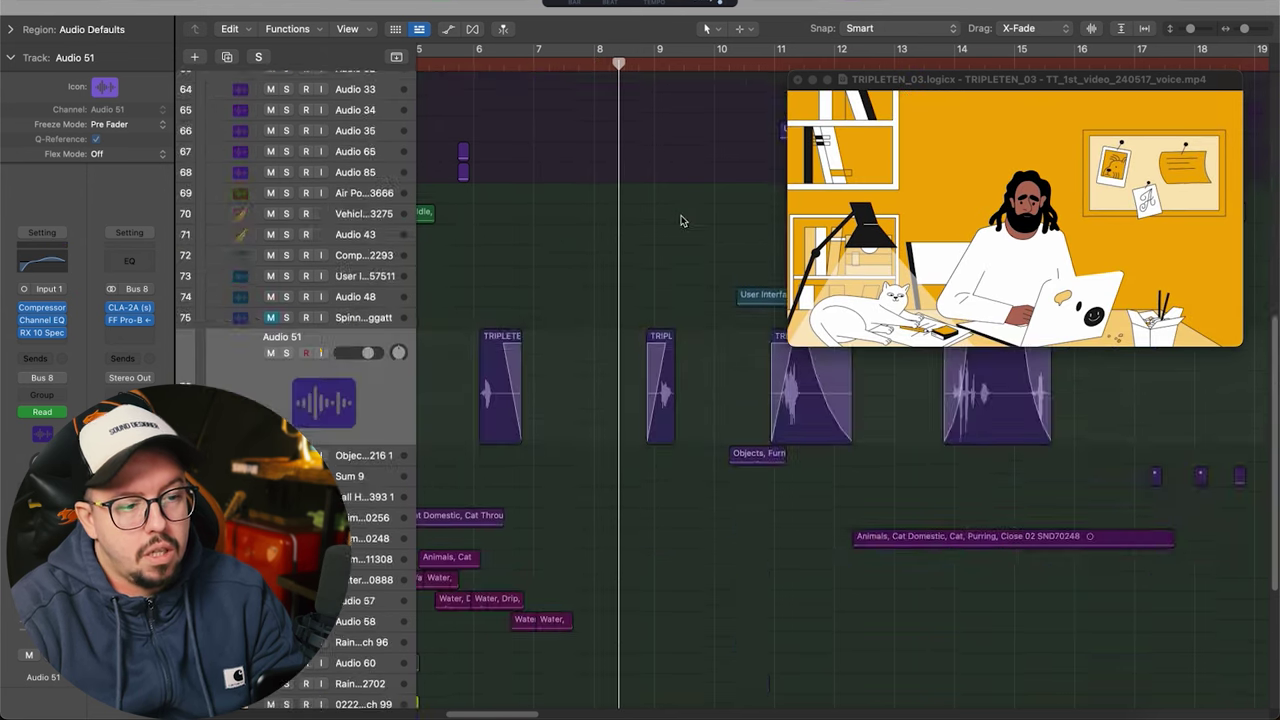
{"action": "scroll", "coordinate": [680, 220], "scroll_direction": "down", "scroll_amount": 5}
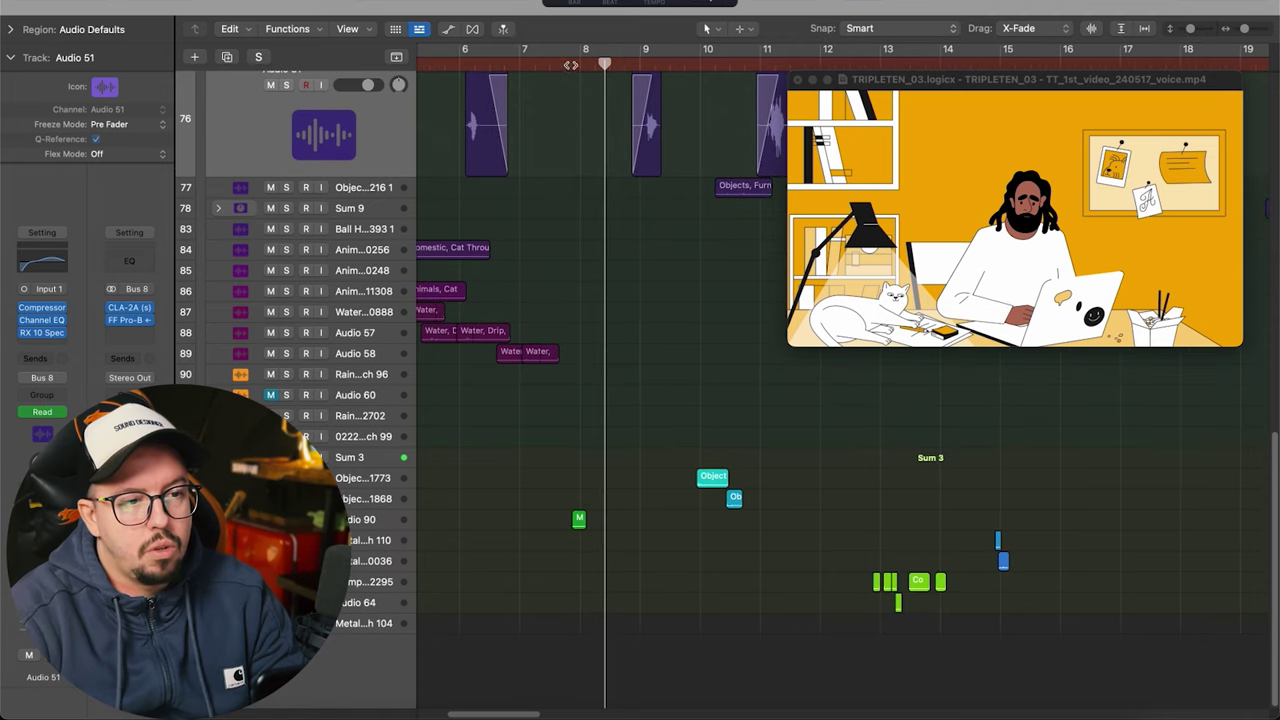
{"action": "scroll", "coordinate": [737, 161], "scroll_direction": "up", "scroll_amount": 15}
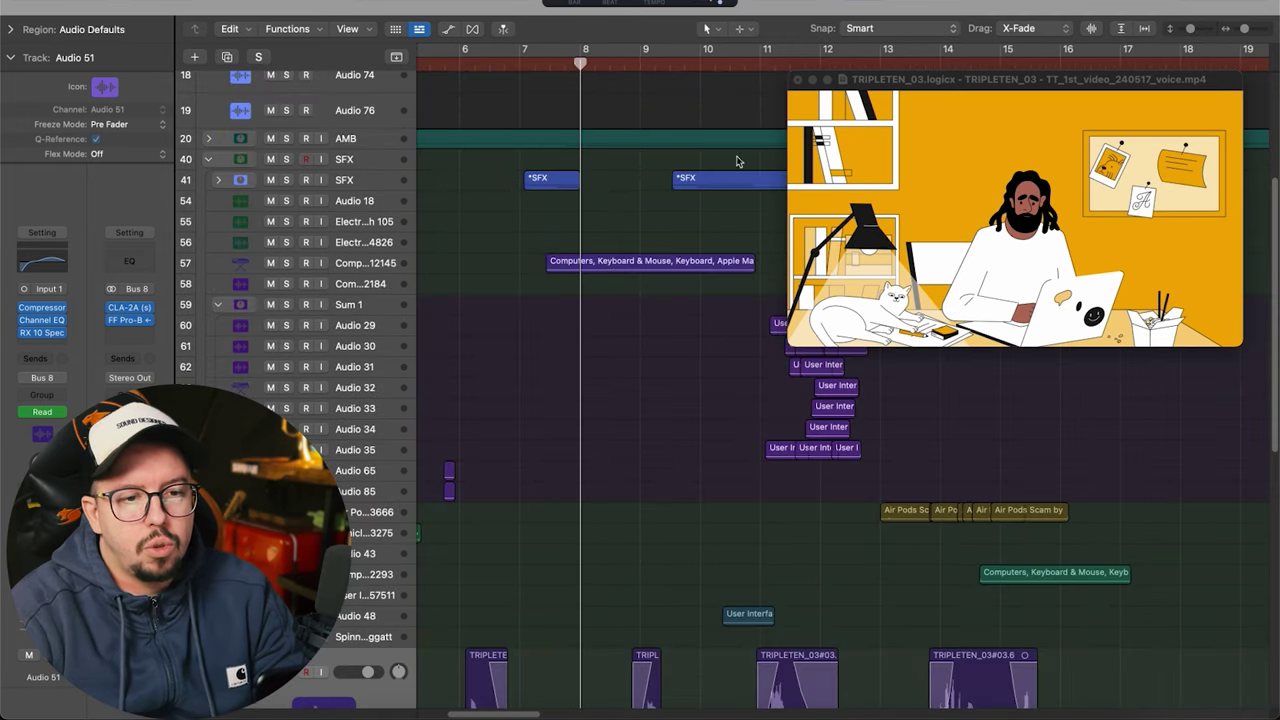
{"action": "mouse_move", "coordinate": [1072, 232]}
- Scrub to bar 8 to inspect the laptop scene, then replay the transition from the kitchen scene between bars 6 and 8
{"action": "left_click_drag", "start_coordinate": [540, 62], "coordinate": [580, 66]}
{"action": "scroll", "coordinate": [569, 79], "scroll_direction": "down", "scroll_amount": 3}
{"action": "mouse_move", "coordinate": [1065, 325]}
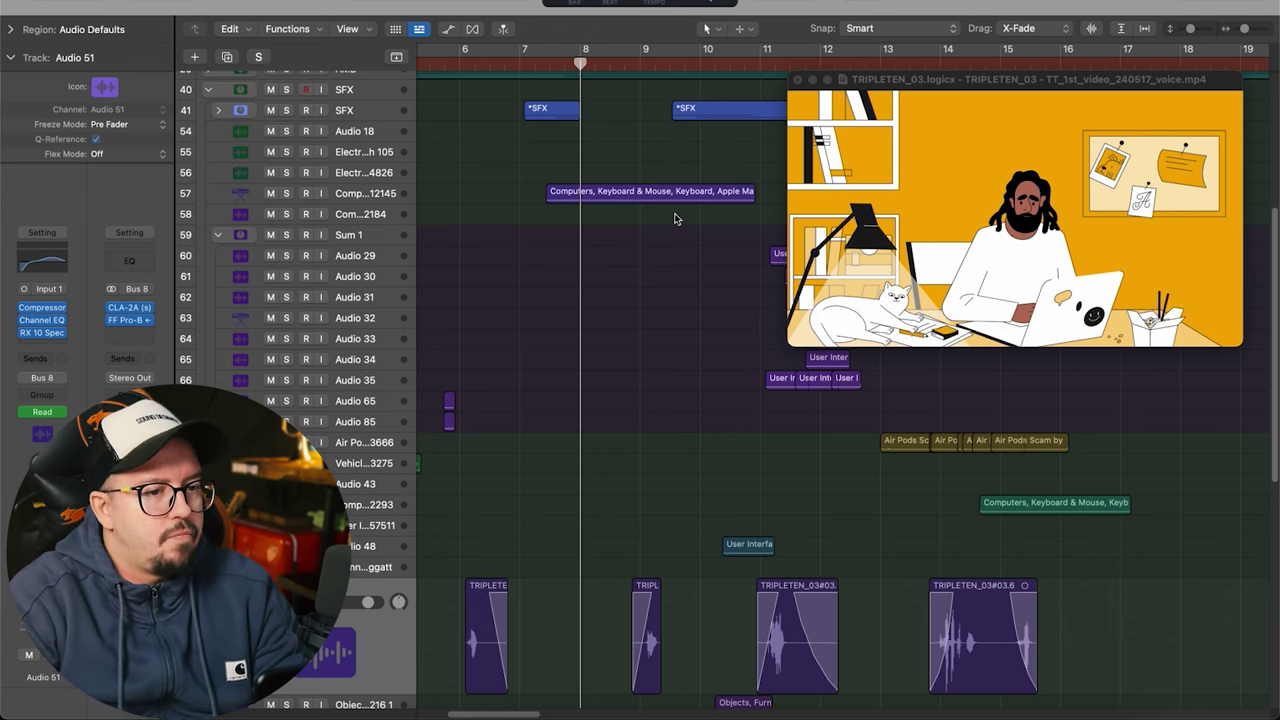
{"action": "left_click_drag", "start_coordinate": [580, 63], "coordinate": [534, 62]}
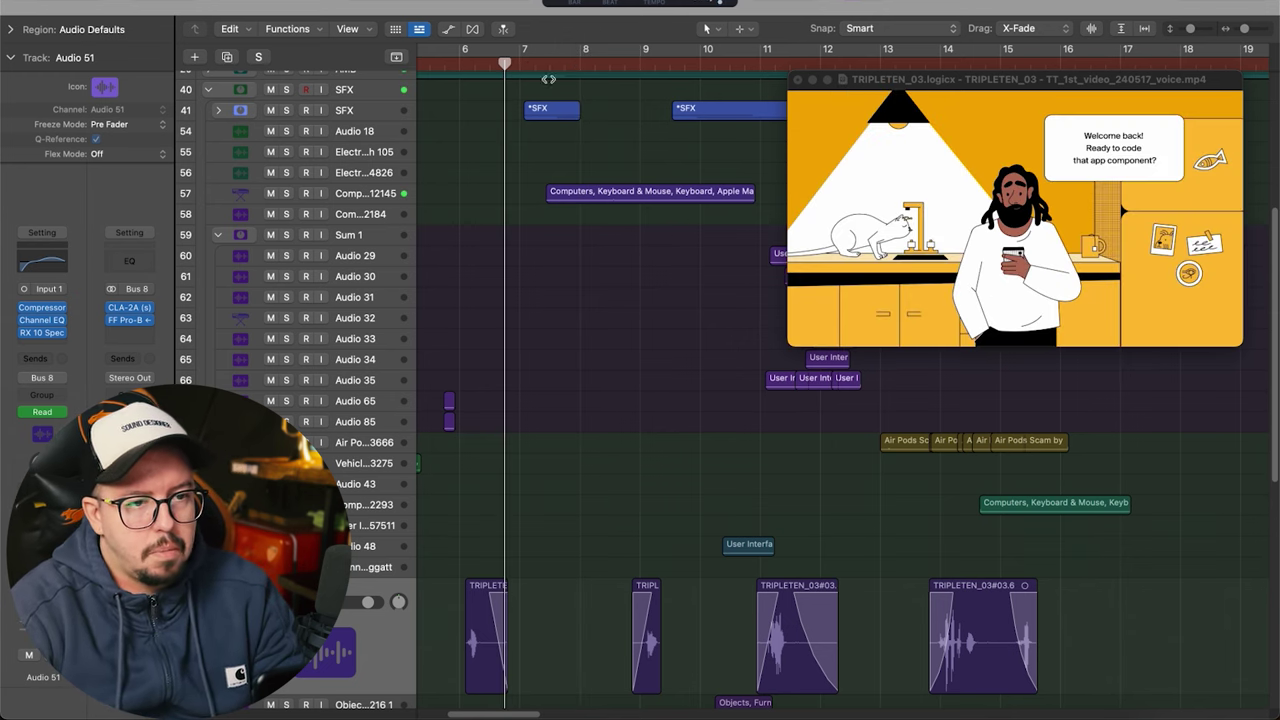
{"action": "key", "text": "space"}
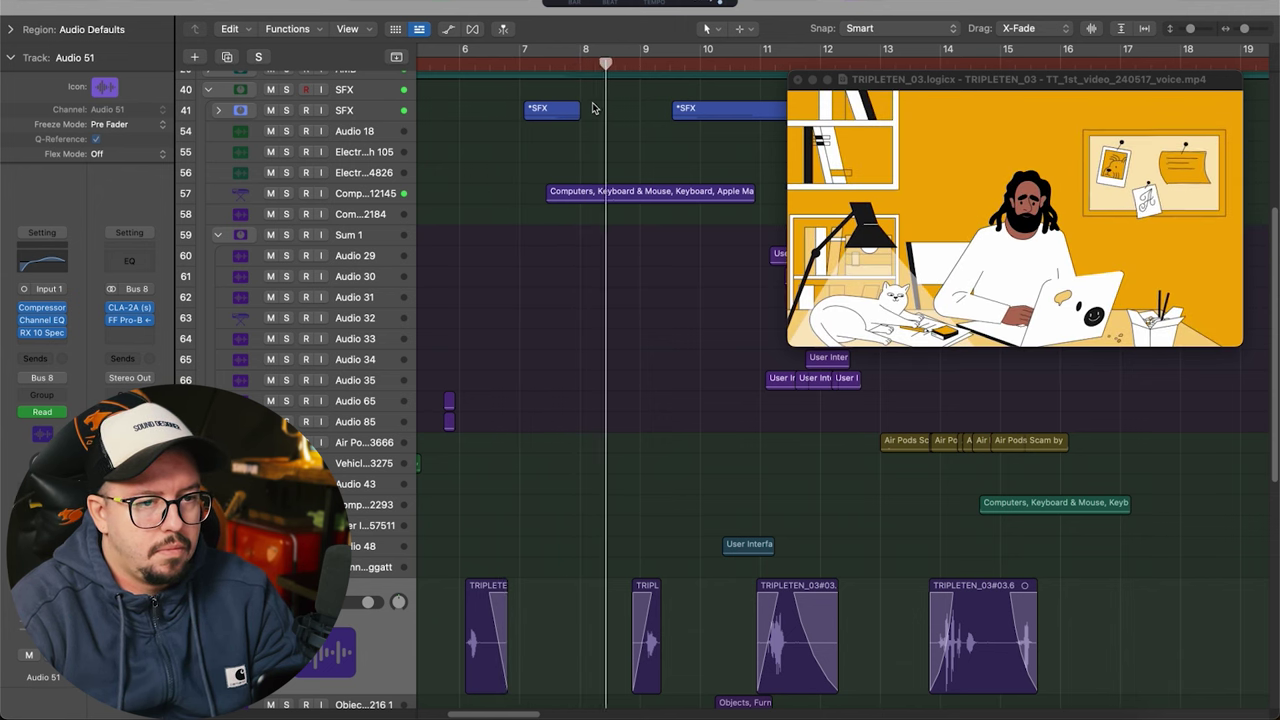
- Play through the video-call scene from about bar 10 to past bar 13, examining the user interface click regions
{"action": "scroll", "coordinate": [592, 107], "scroll_direction": "right", "scroll_amount": 5}
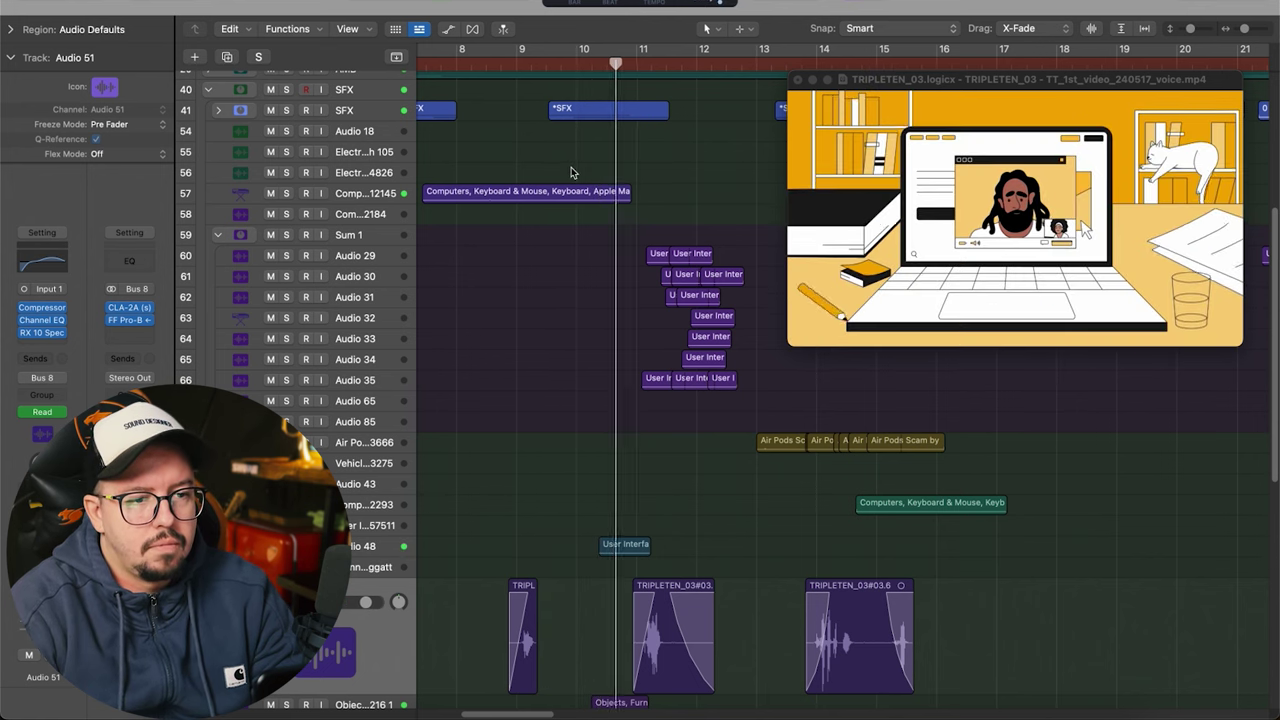
{"action": "left_click_drag", "start_coordinate": [535, 68], "coordinate": [639, 70]}
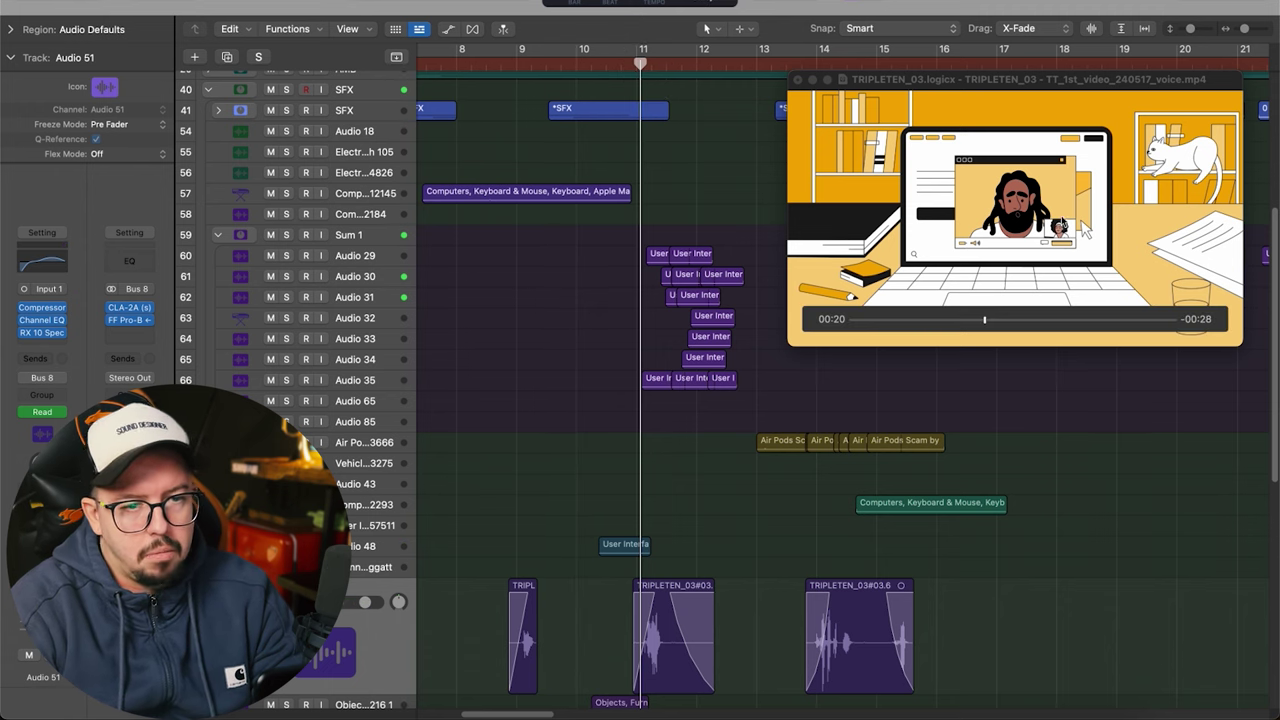
{"action": "left_click", "coordinate": [540, 68]}
{"action": "key", "text": "space"}
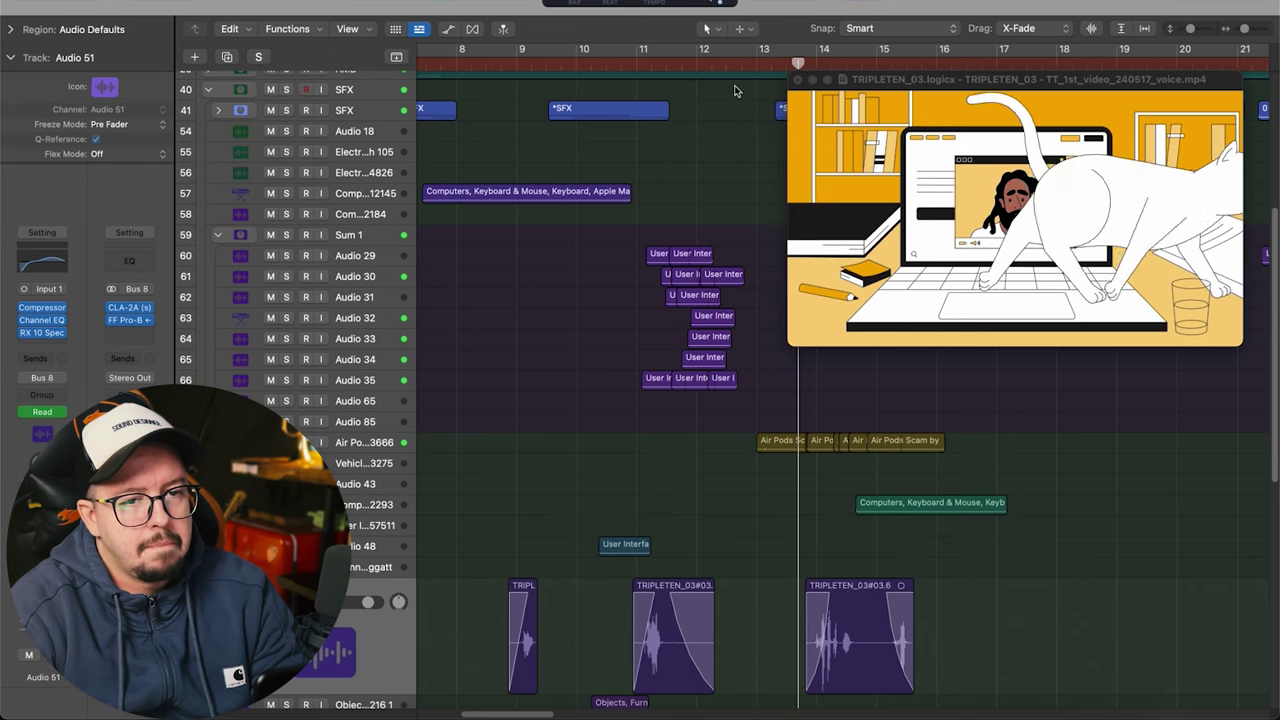
- Scrub to bar 14, where the cat crosses the laptop, and check the Air Pods and Audio 51 regions
{"action": "scroll", "coordinate": [682, 87], "scroll_direction": "right", "scroll_amount": 3}
{"action": "scroll", "coordinate": [672, 42], "scroll_direction": "right", "scroll_amount": 1}
{"action": "left_click_drag", "start_coordinate": [631, 64], "coordinate": [647, 64]}
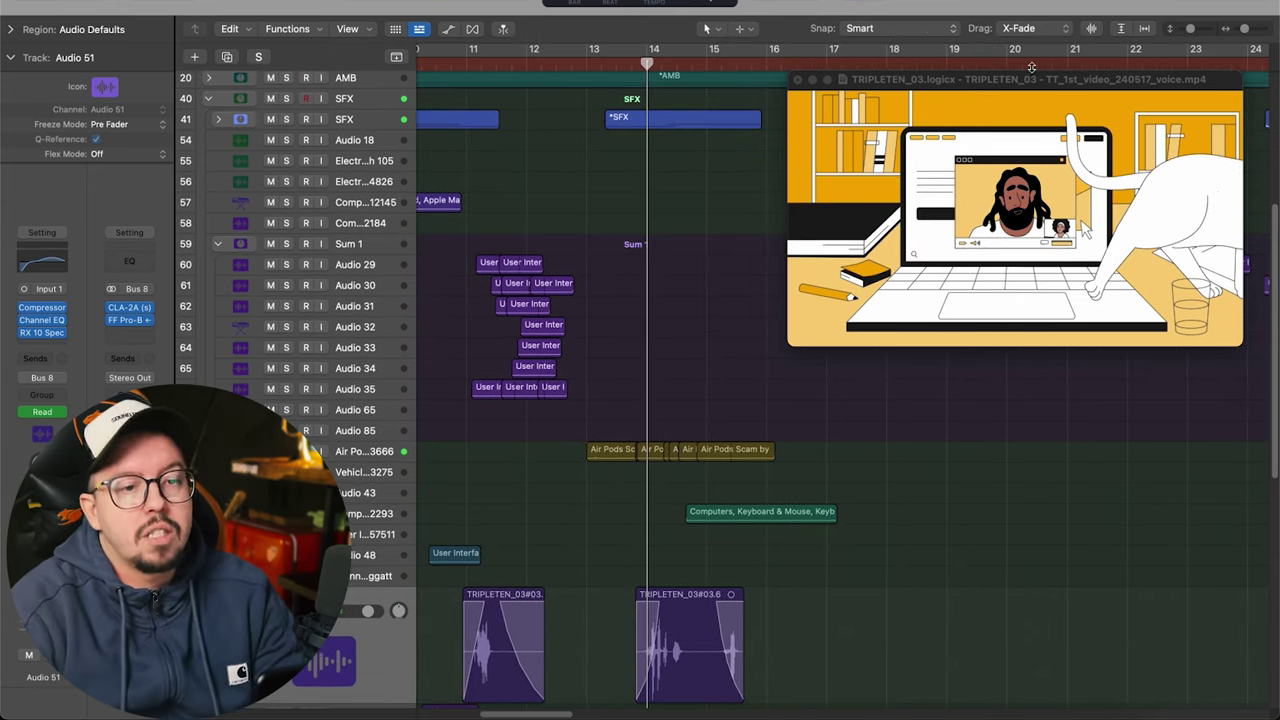
- Adjust the track heights, reposition the movie window and bring bars 12 to 25 of the SFX tracks into view
{"action": "left_click_drag", "start_coordinate": [1031, 67], "coordinate": [1018, 126]}
{"action": "left_click_drag", "start_coordinate": [1190, 29], "coordinate": [1156, 38]}
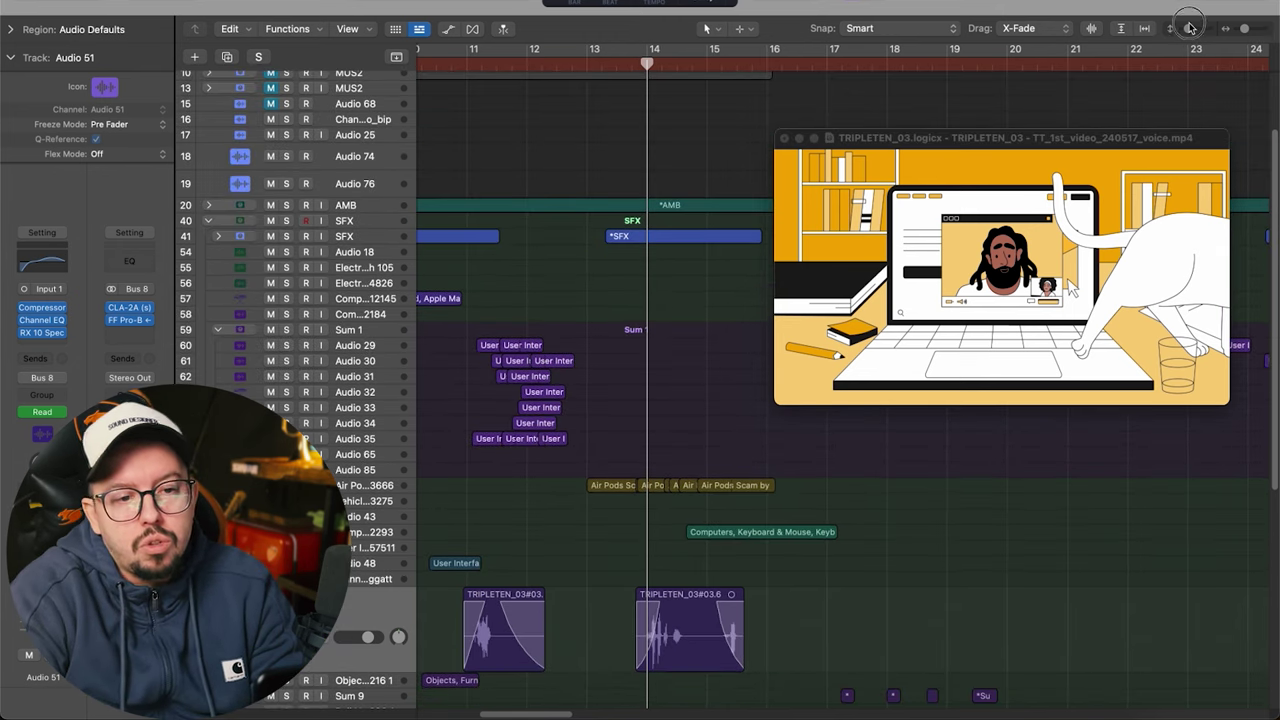
{"action": "scroll", "coordinate": [603, 206], "scroll_direction": "down", "scroll_amount": 5}
{"action": "scroll", "coordinate": [603, 206], "scroll_direction": "right", "scroll_amount": 2}
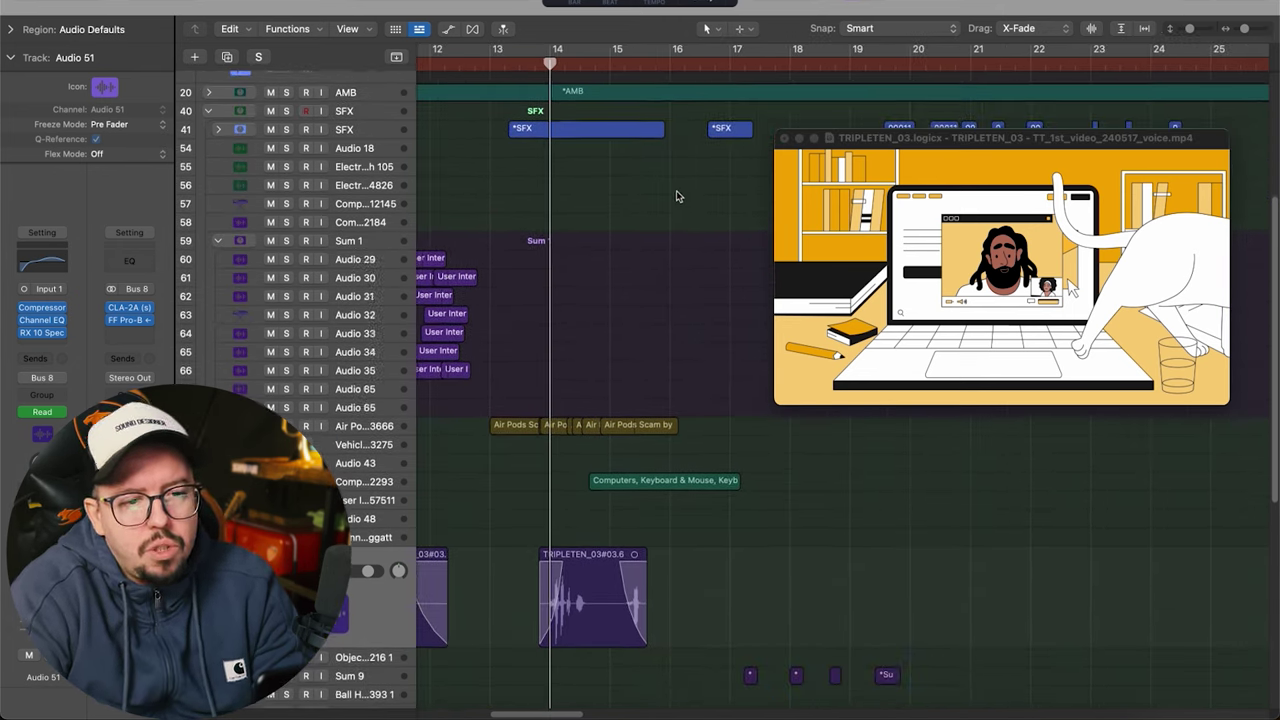
{"action": "key", "text": "super+Right"}
{"action": "key", "text": "super+Right"}
{"action": "key", "text": "super+Left"}
{"action": "key", "text": "super+Left"}
{"action": "left_click_drag", "start_coordinate": [860, 300], "coordinate": [849, 262]}
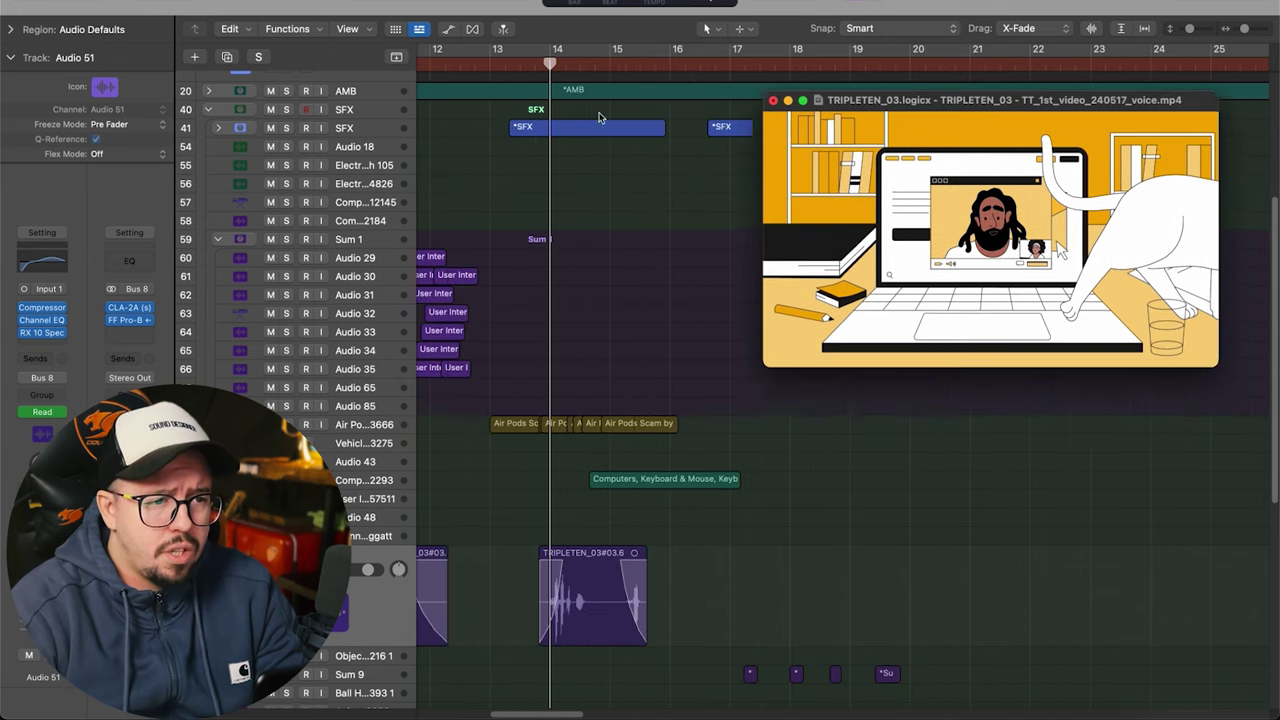
- Play the rest of the video from around bar 14 through to the closing tripleten logo
{"action": "scroll", "coordinate": [599, 117], "scroll_direction": "right", "scroll_amount": 2}
{"action": "scroll", "coordinate": [599, 117], "scroll_direction": "down", "scroll_amount": 1}
{"action": "mouse_move", "coordinate": [518, 66]}
{"action": "left_mouse_down"}
{"action": "mouse_move", "coordinate": [567, 64]}
{"action": "mouse_move", "coordinate": [501, 64]}
{"action": "left_mouse_up"}
{"action": "key", "text": "space"}
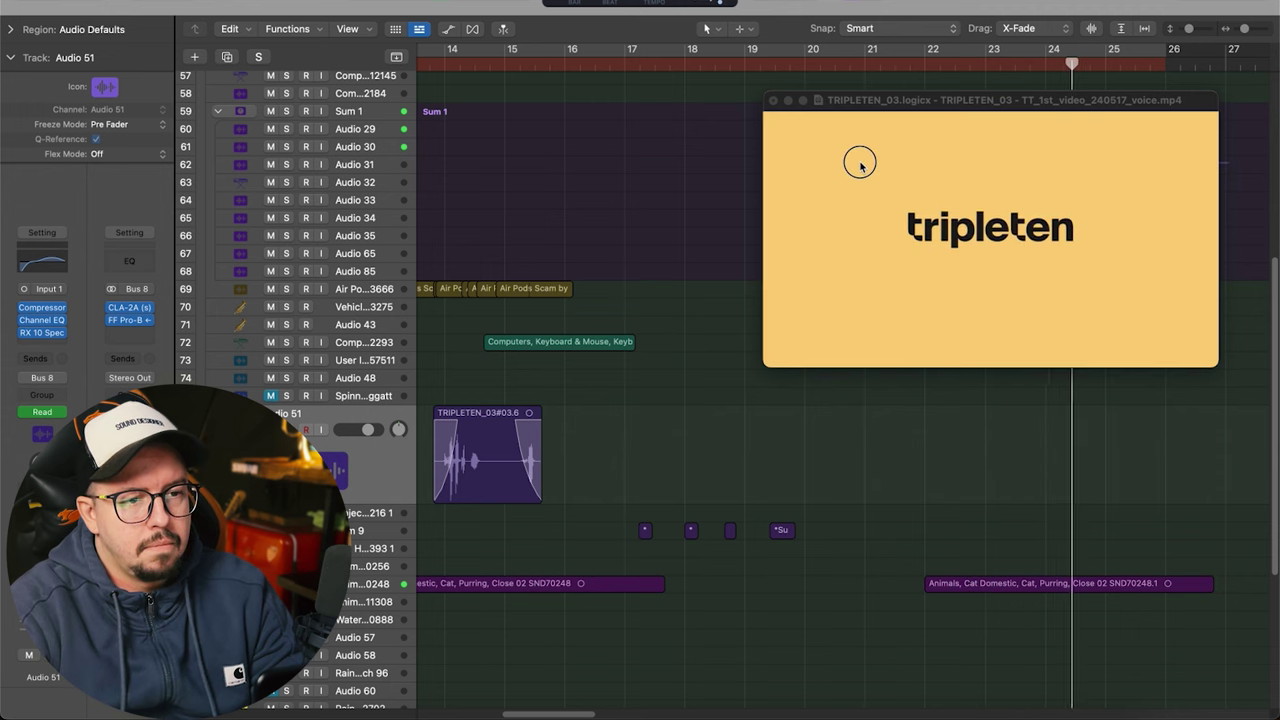
- Move the movie window off the Sum 1 user interface regions and place the playhead in the baseball scene between bars 19 and 20
{"action": "left_click_drag", "start_coordinate": [857, 157], "coordinate": [471, 86]}
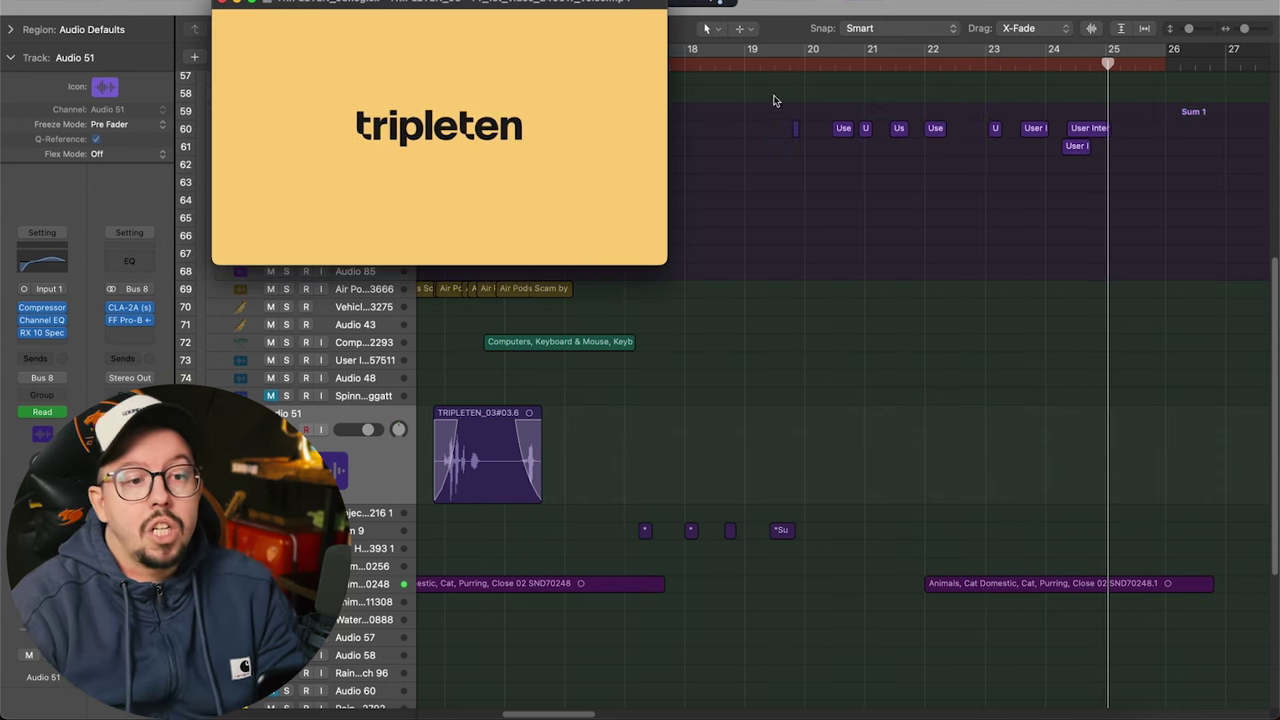
{"action": "left_click", "coordinate": [782, 65]}
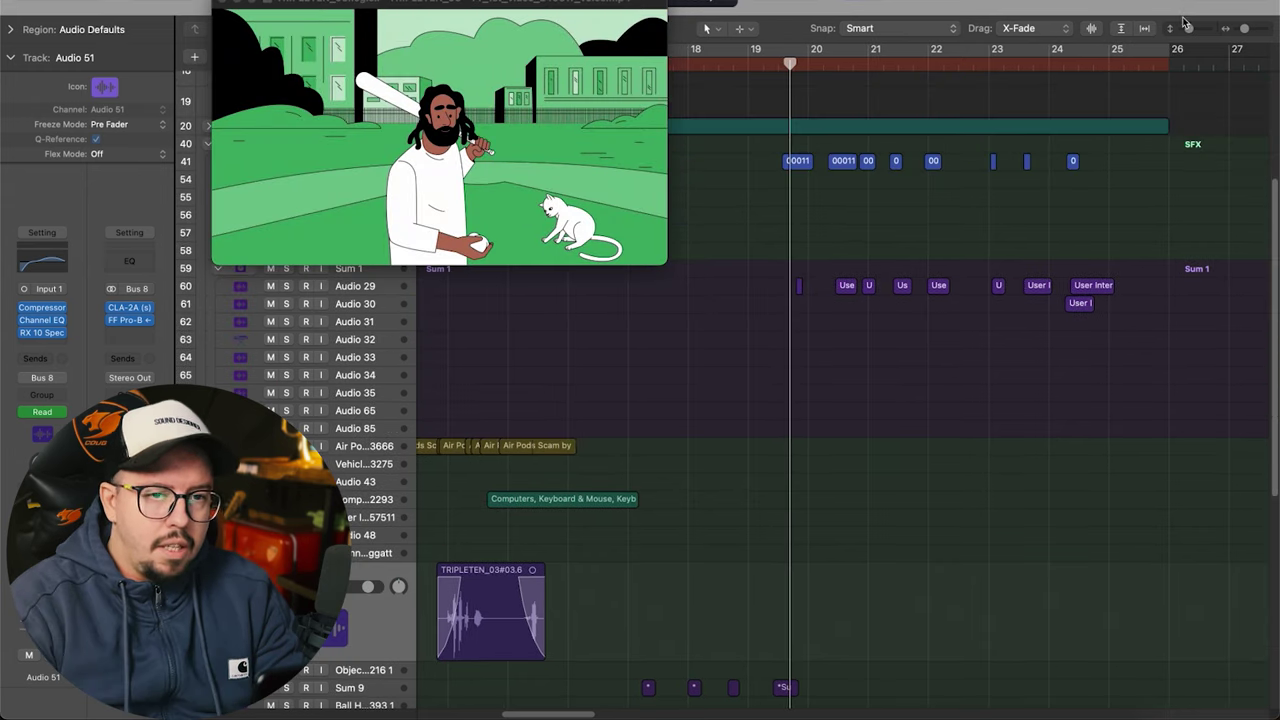
- Zoom in around bars 20 and 21 and scrub from the baseball scene to the "Switch to tech" title
{"action": "left_click_drag", "start_coordinate": [1183, 22], "coordinate": [1153, 28]}
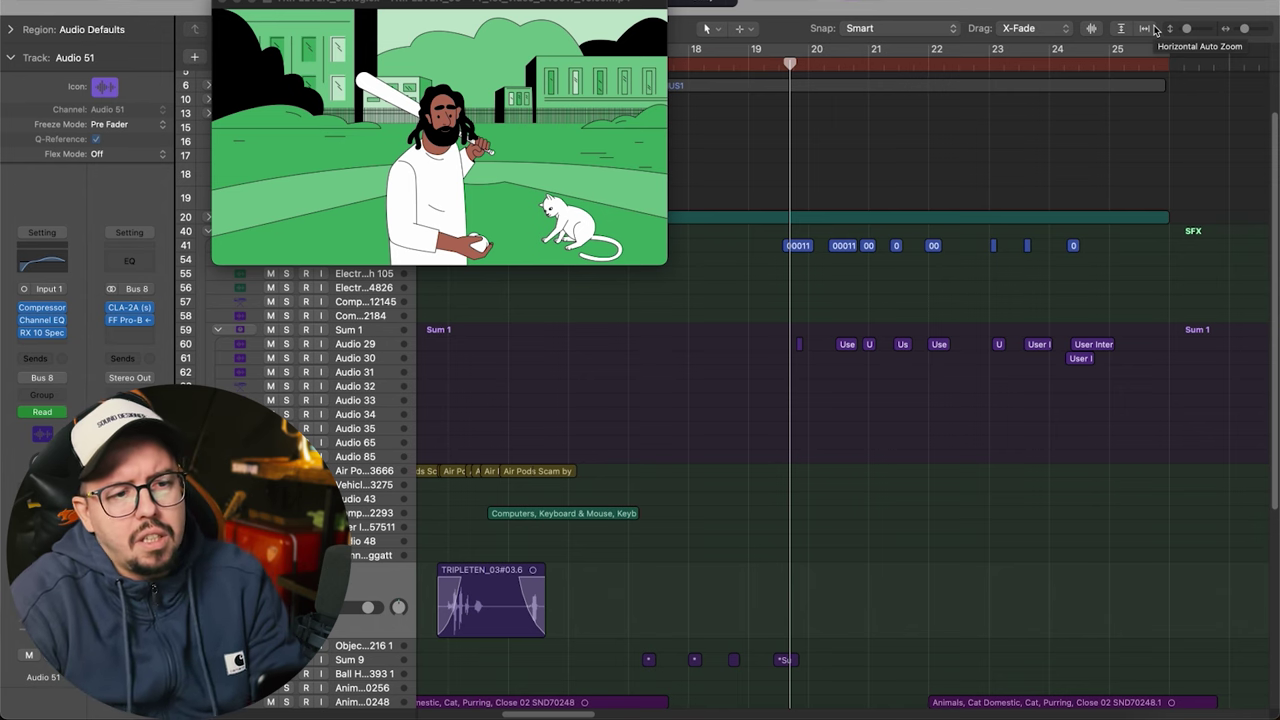
{"action": "key", "text": "super+Right"}
{"action": "key", "text": "super+Right"}
{"action": "key", "text": "super+Right"}
{"action": "key", "text": "super+Right"}
{"action": "left_click_drag", "start_coordinate": [793, 62], "coordinate": [1066, 79]}
{"action": "scroll", "coordinate": [1042, 101], "scroll_direction": "right", "scroll_amount": 3}
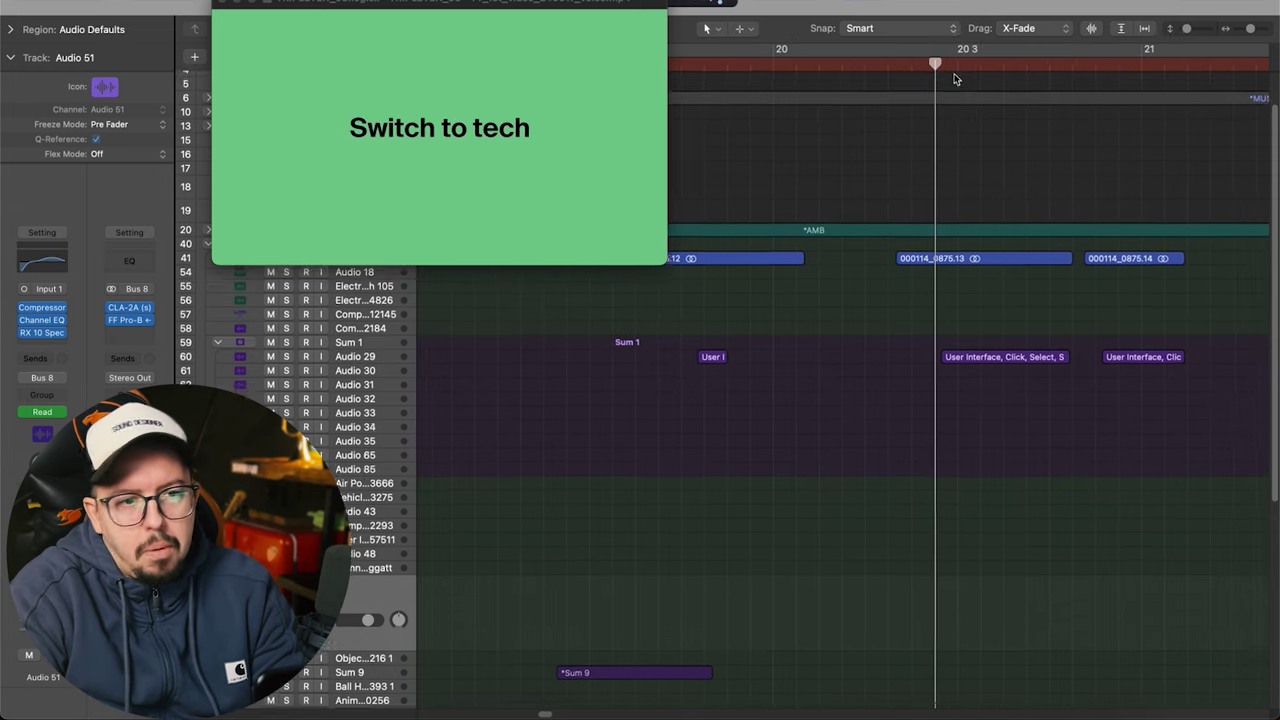
- Place the playhead on the "Switch to tech" title and compare the SFX and Audio 29 regions from bar 17 to 24
{"action": "left_click", "coordinate": [940, 65]}
{"action": "scroll", "coordinate": [844, 197], "scroll_direction": "down", "scroll_amount": 6}
{"action": "scroll", "coordinate": [988, 146], "scroll_direction": "up", "scroll_amount": 1}
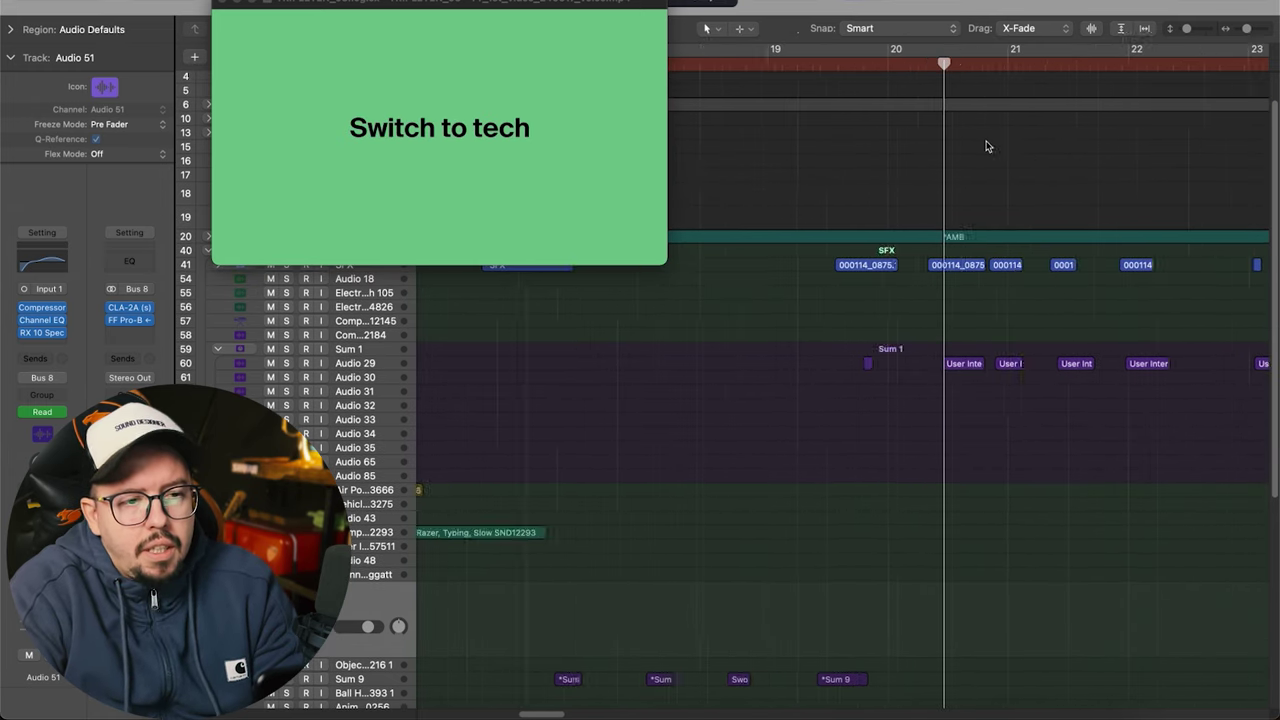
{"action": "scroll", "coordinate": [988, 146], "scroll_direction": "down", "scroll_amount": 3}
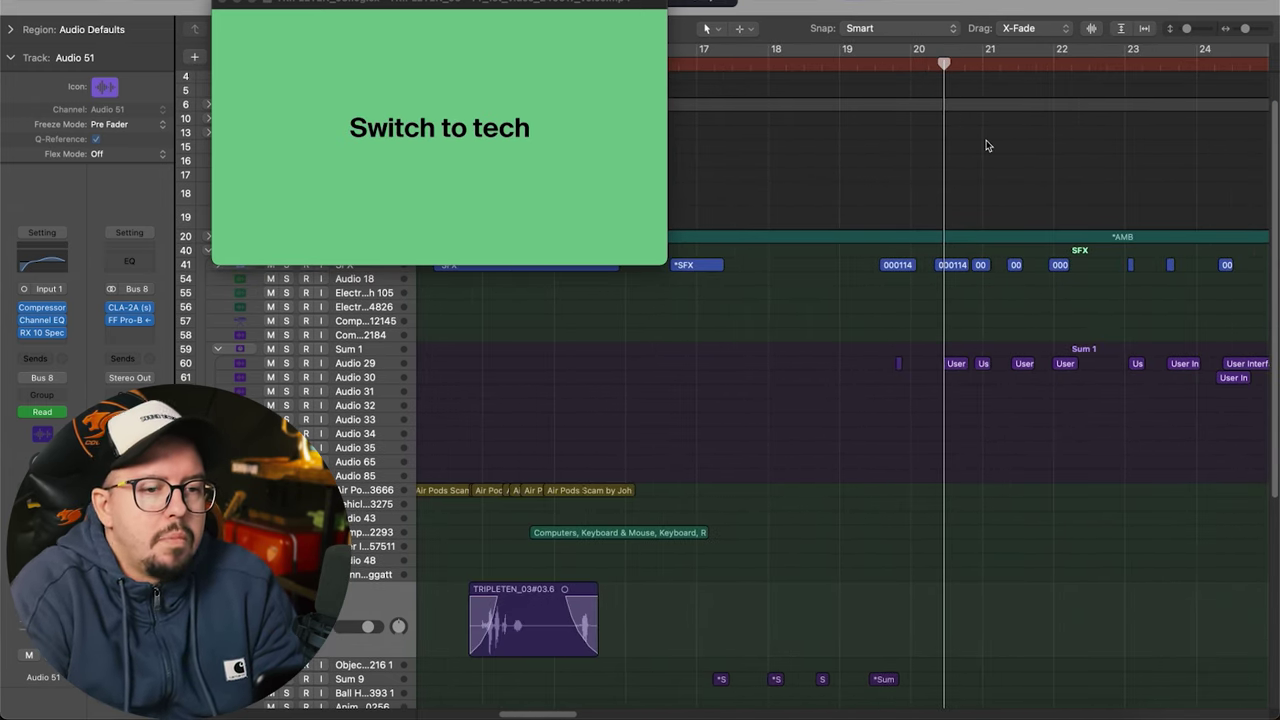
{"action": "scroll", "coordinate": [986, 146], "scroll_direction": "right", "scroll_amount": 3}
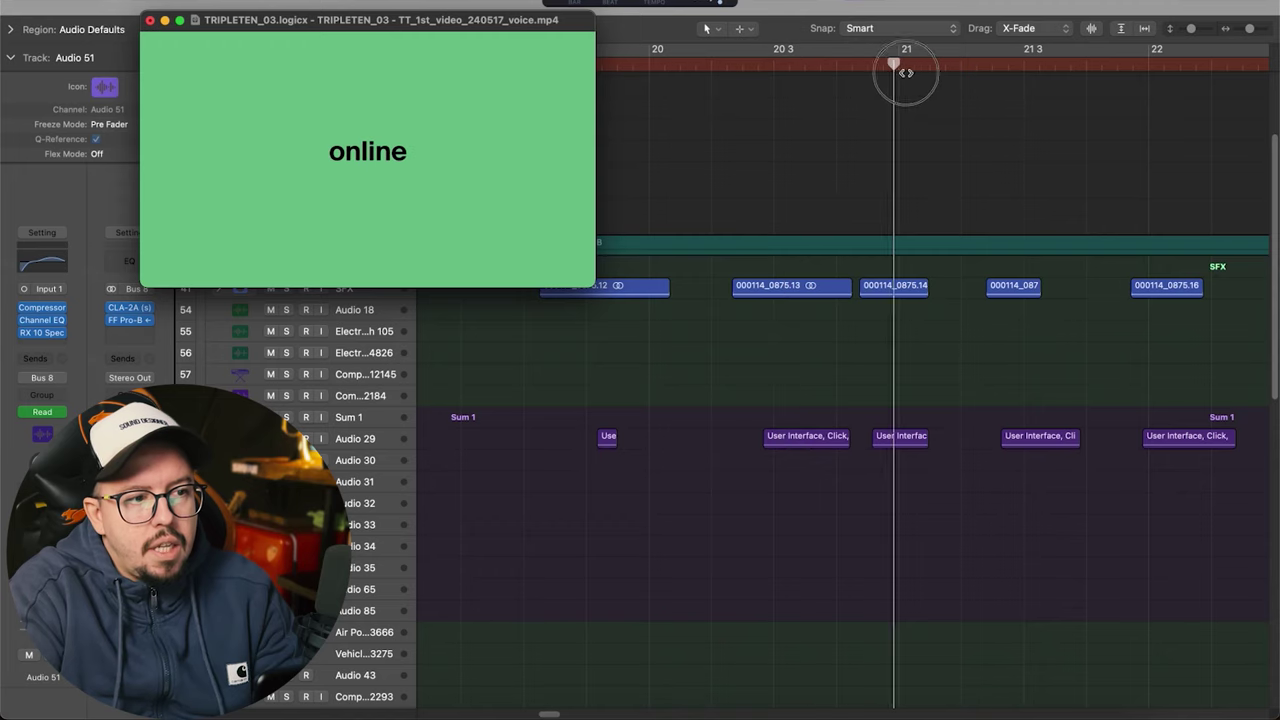
- Scrub from the "online" title near bar 21 to the "within six months" title and check the Sum 1 regions
{"action": "scroll", "coordinate": [1036, 70], "scroll_direction": "down", "scroll_amount": 5}
{"action": "left_click_drag", "start_coordinate": [906, 73], "coordinate": [1097, 74]}
{"action": "scroll", "coordinate": [1097, 76], "scroll_direction": "right", "scroll_amount": 1}
{"action": "scroll", "coordinate": [1070, 82], "scroll_direction": "up", "scroll_amount": 3}
{"action": "scroll", "coordinate": [1066, 80], "scroll_direction": "down", "scroll_amount": 3}
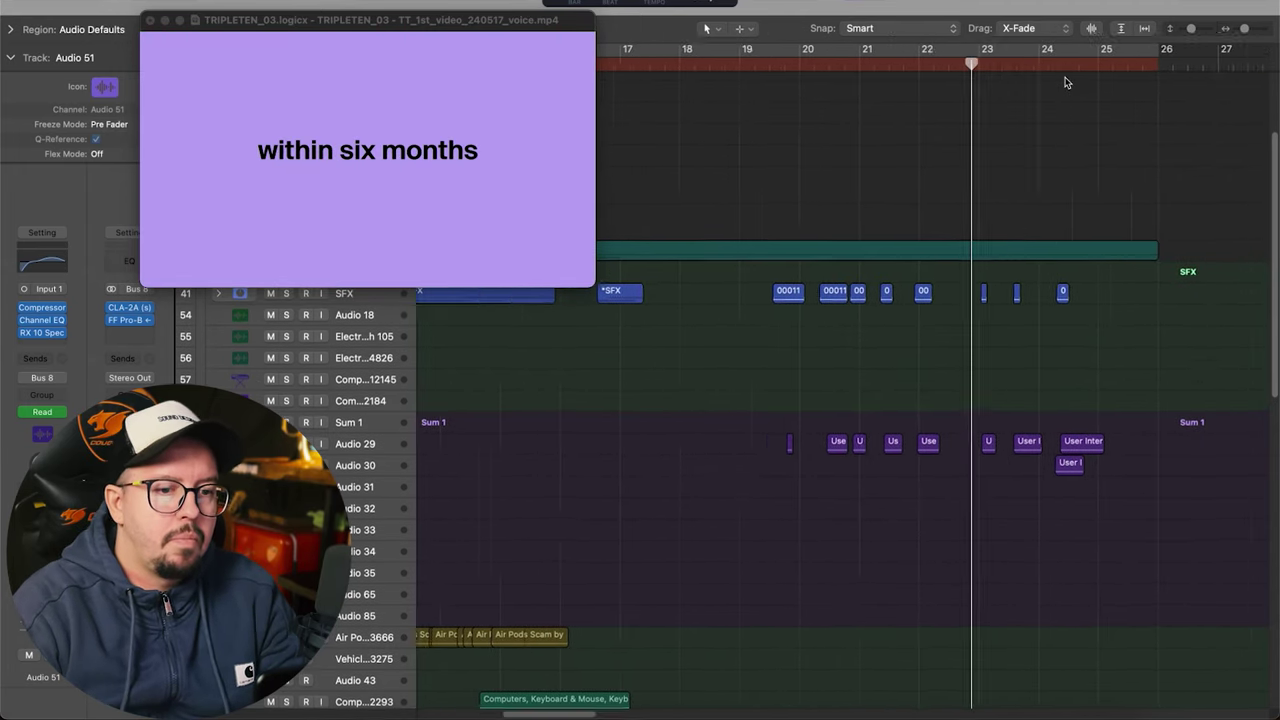
{"action": "scroll", "coordinate": [1000, 163], "scroll_direction": "down", "scroll_amount": 4}
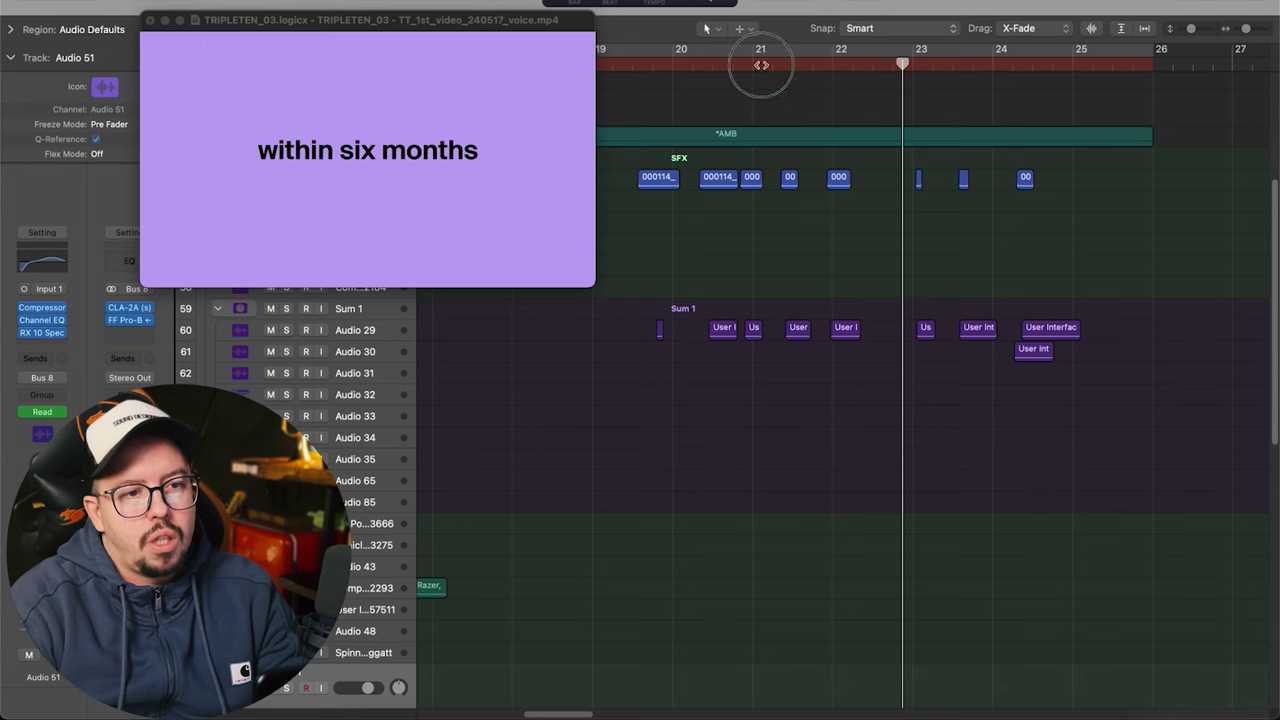
- Return the playhead to the "online" title just after bar 21 and examine the surrounding SFX and Audio 29 regions
{"action": "left_click_drag", "start_coordinate": [761, 65], "coordinate": [771, 62]}
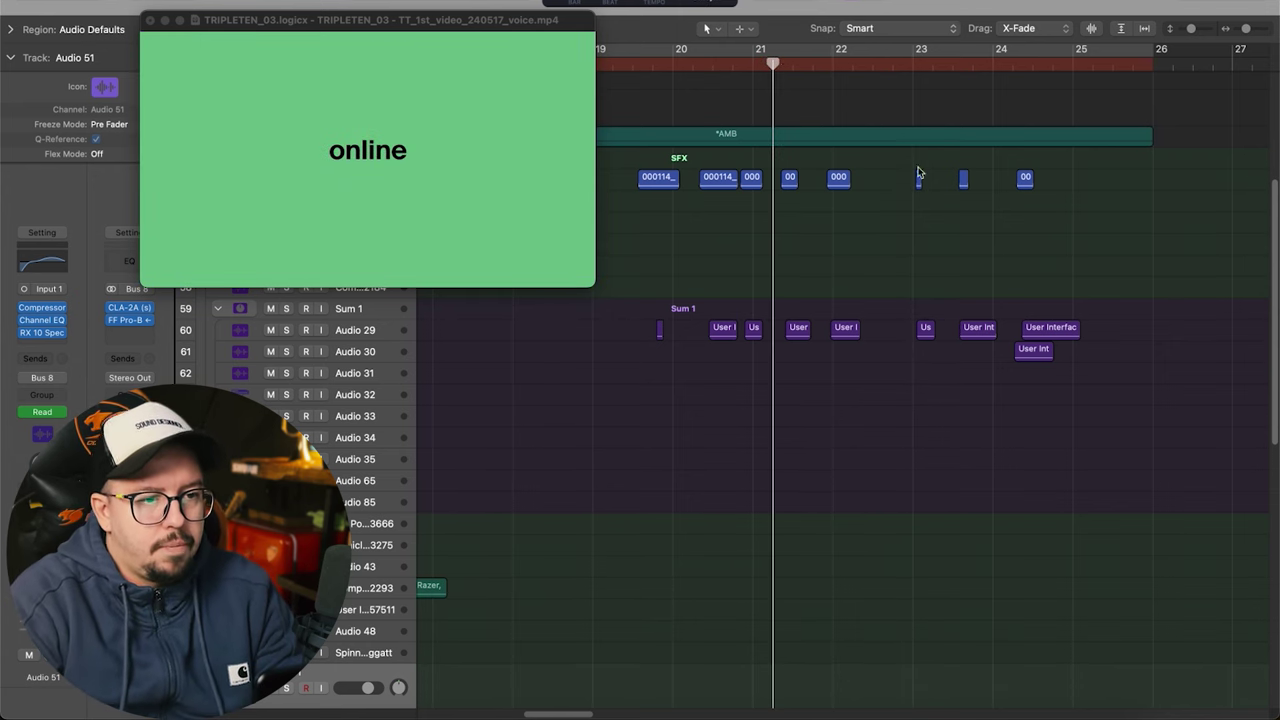
{"action": "left_click_drag", "start_coordinate": [1180, 29], "coordinate": [1192, 33]}
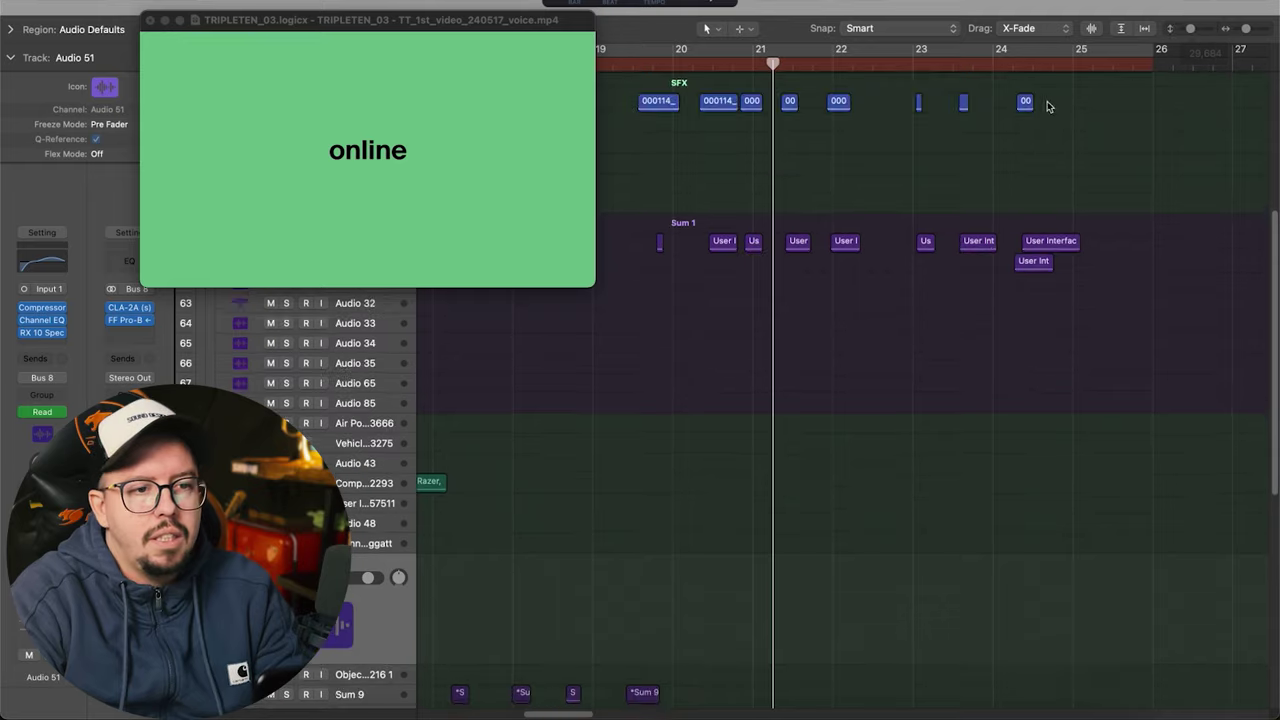
{"action": "scroll", "coordinate": [1050, 107], "scroll_direction": "up", "scroll_amount": 6}
{"action": "key", "text": "super+Right"}
{"action": "key", "text": "super+Right"}
{"action": "key", "text": "super+Right"}
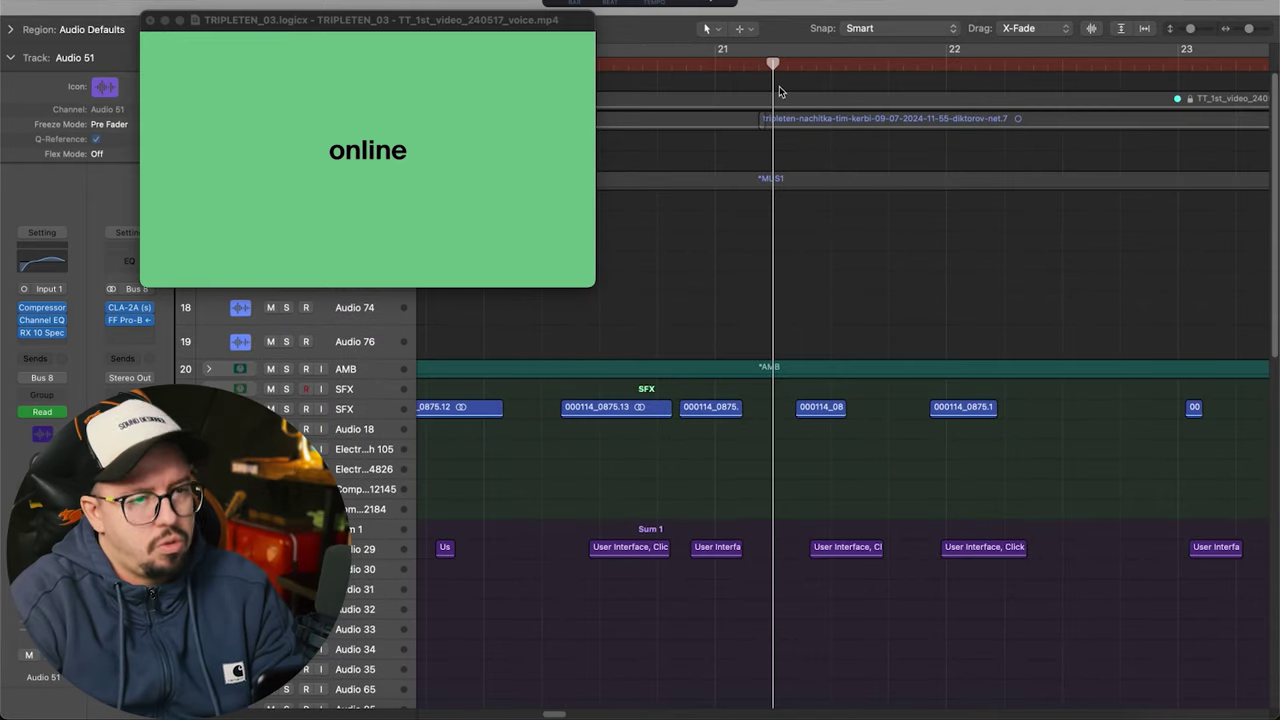
{"action": "scroll", "coordinate": [744, 118], "scroll_direction": "down", "scroll_amount": 3}
{"action": "key", "text": "super+Left"}
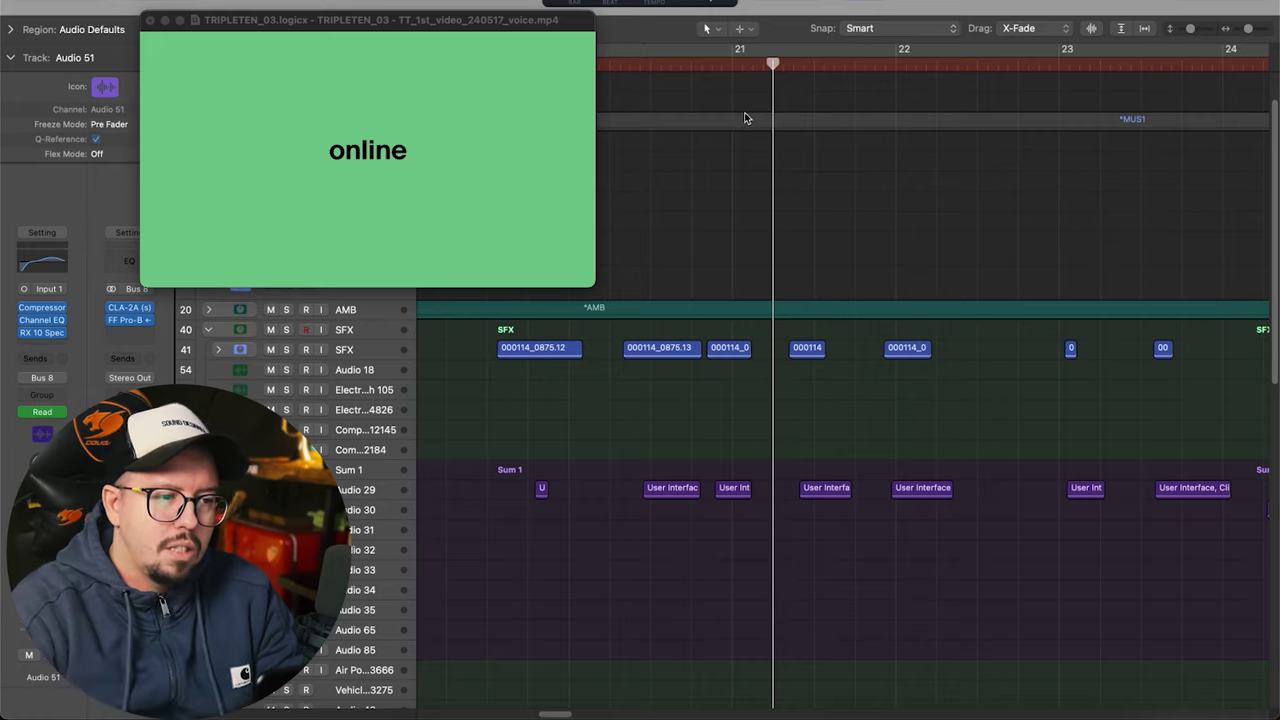
{"action": "key", "text": "super+Left"}
{"action": "scroll", "coordinate": [744, 118], "scroll_direction": "down", "scroll_amount": 5}
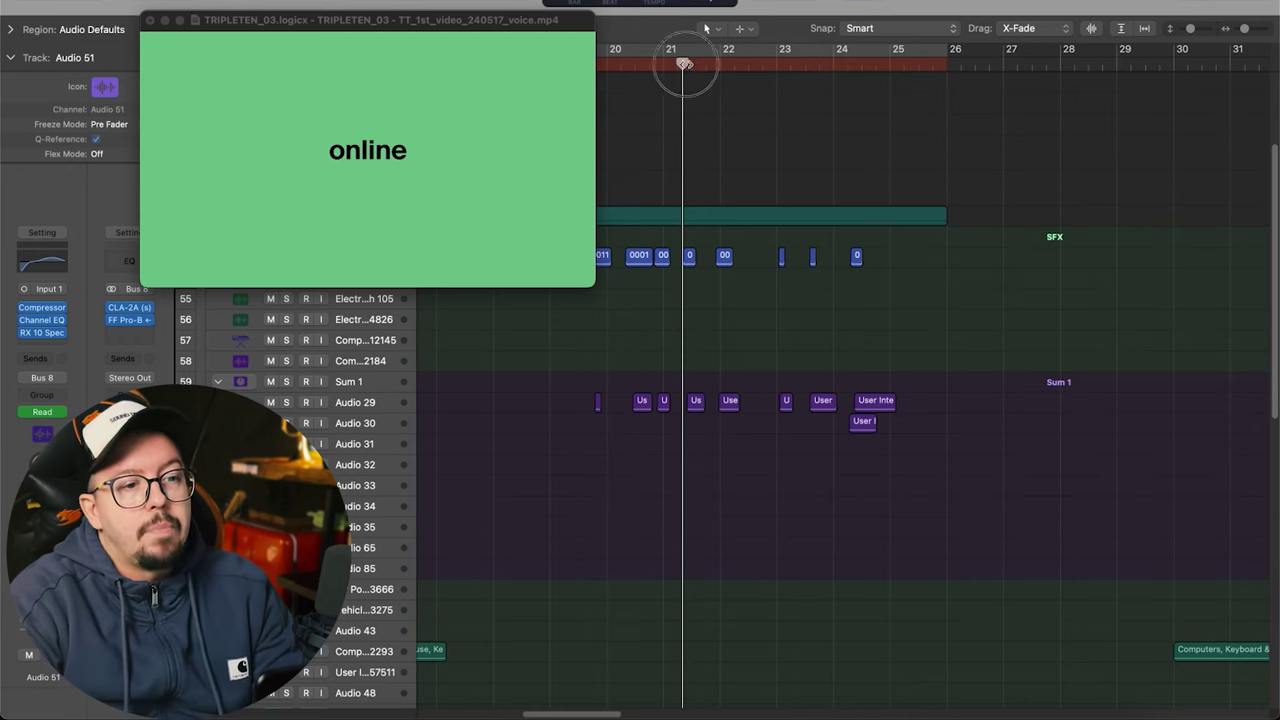
- Scrub through the closing titles from "You'll get a job" past "Book a free career consultation", checking the cat purring and user interface regions
{"action": "scroll", "coordinate": [766, 109], "scroll_direction": "down", "scroll_amount": 10}
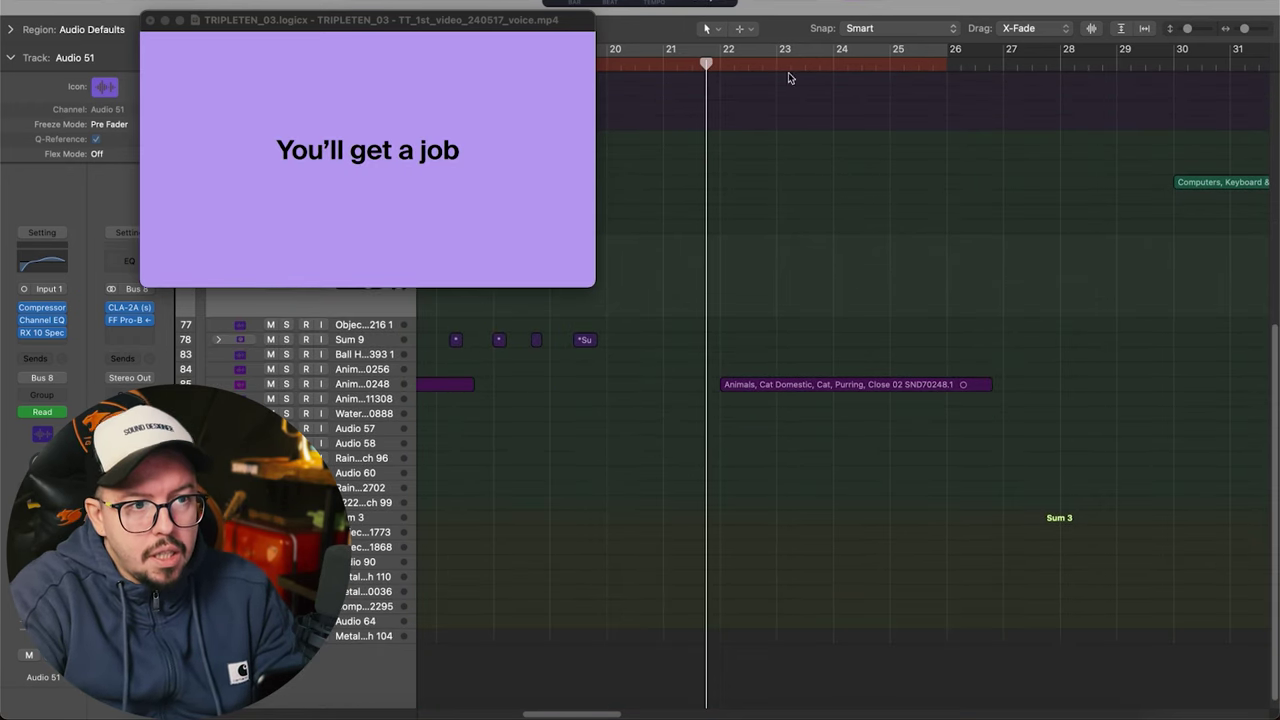
{"action": "scroll", "coordinate": [789, 78], "scroll_direction": "up", "scroll_amount": 4}
{"action": "left_click_drag", "start_coordinate": [712, 66], "coordinate": [790, 84]}
{"action": "scroll", "coordinate": [780, 120], "scroll_direction": "up", "scroll_amount": 3}
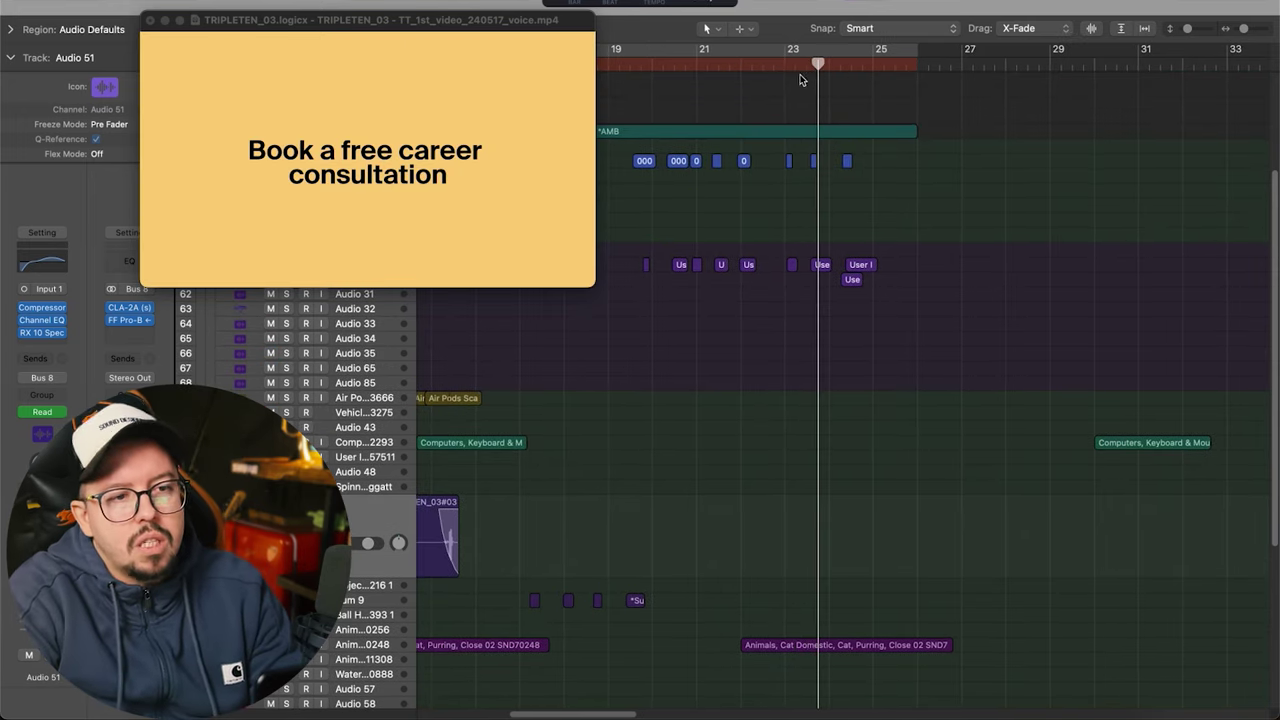
{"action": "left_click", "coordinate": [760, 64]}
{"action": "left_click_drag", "start_coordinate": [776, 62], "coordinate": [994, 60]}
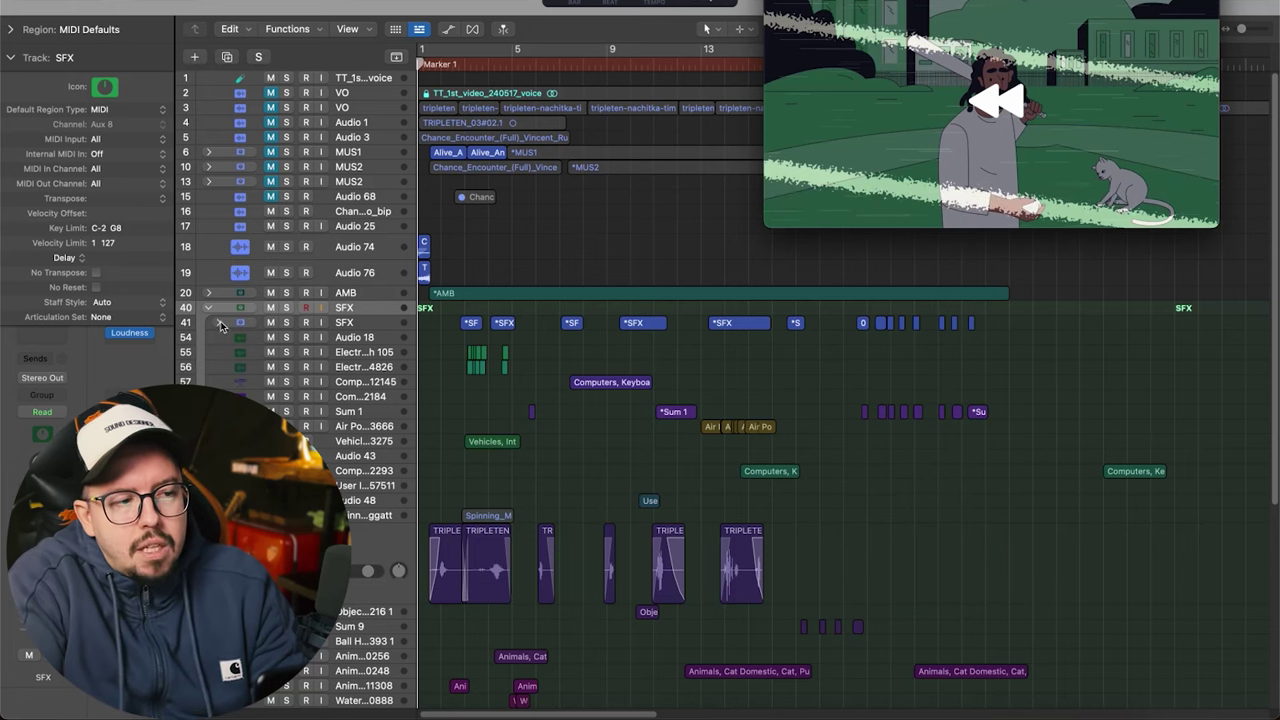
- Reduce the track height and zoom out until all tracks of the arrangement fit in one overview
{"action": "left_click_drag", "start_coordinate": [1184, 28], "coordinate": [1181, 28]}
{"action": "scroll", "coordinate": [565, 80], "scroll_direction": "down", "scroll_amount": 5}
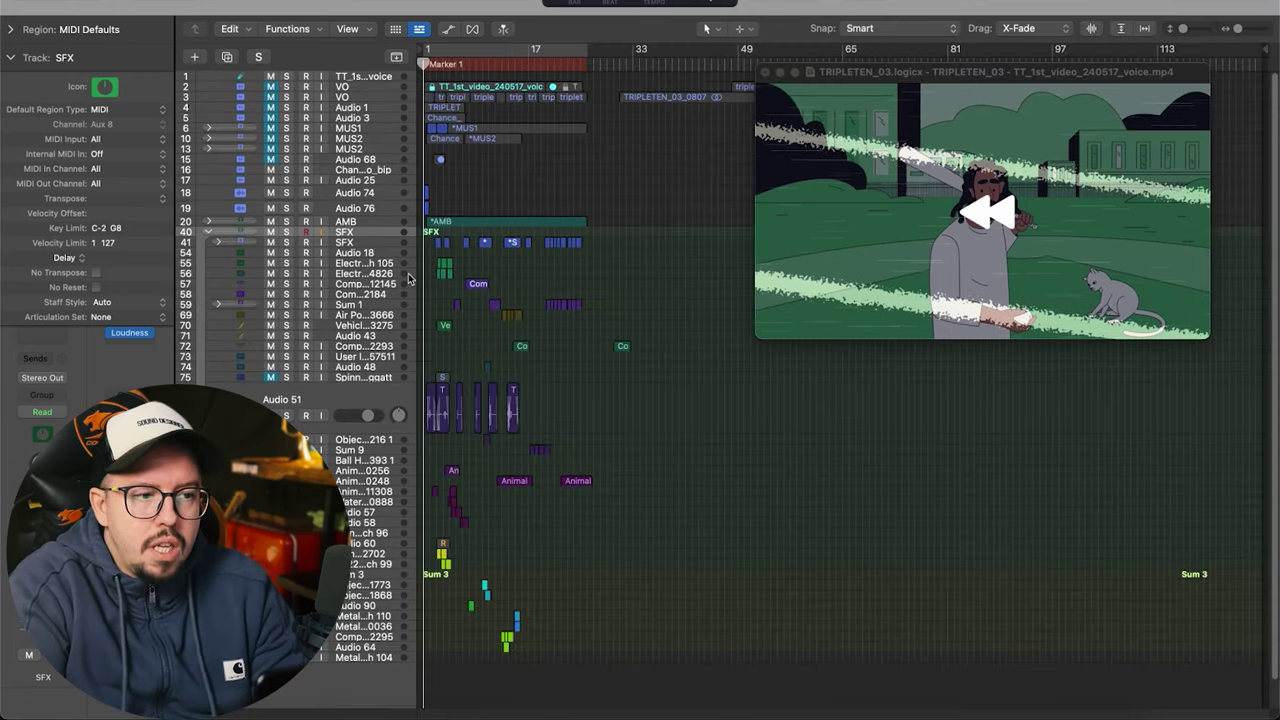
{"action": "scroll", "coordinate": [565, 70], "scroll_direction": "up", "scroll_amount": 7}
{"action": "scroll", "coordinate": [565, 61], "scroll_direction": "down", "scroll_amount": 5}
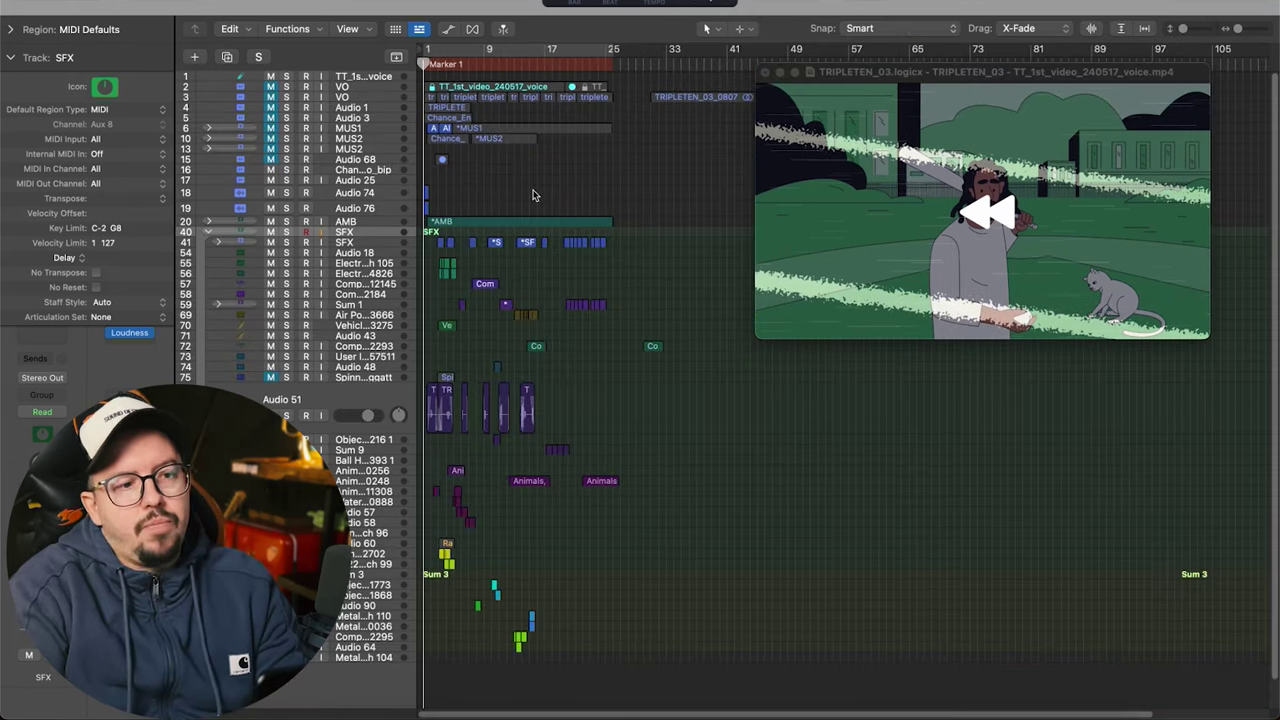